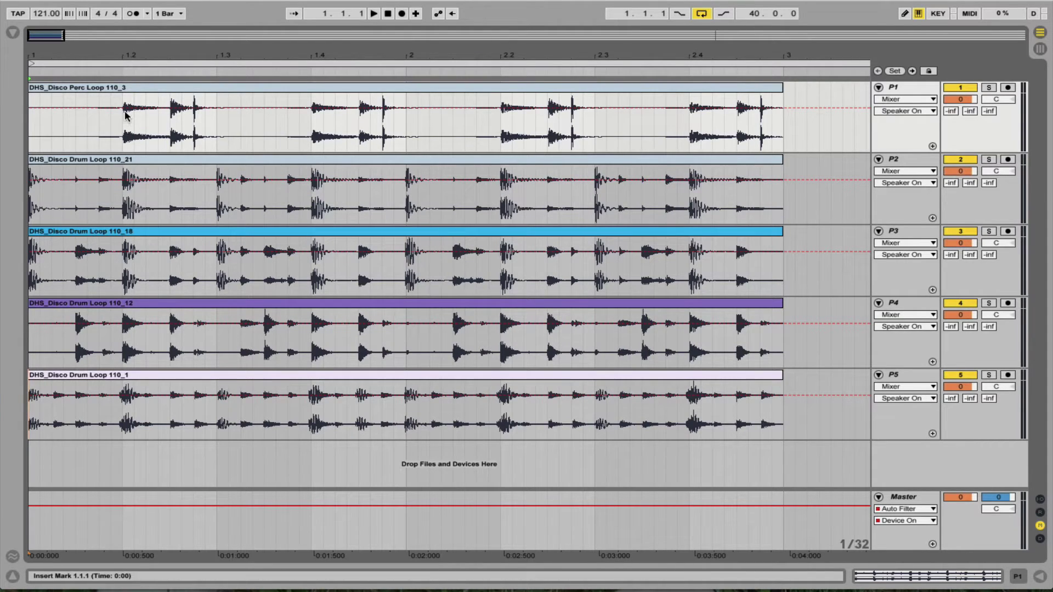
- Play all the loops together briefly and audition the P1 percussion loop in solo
key(space)
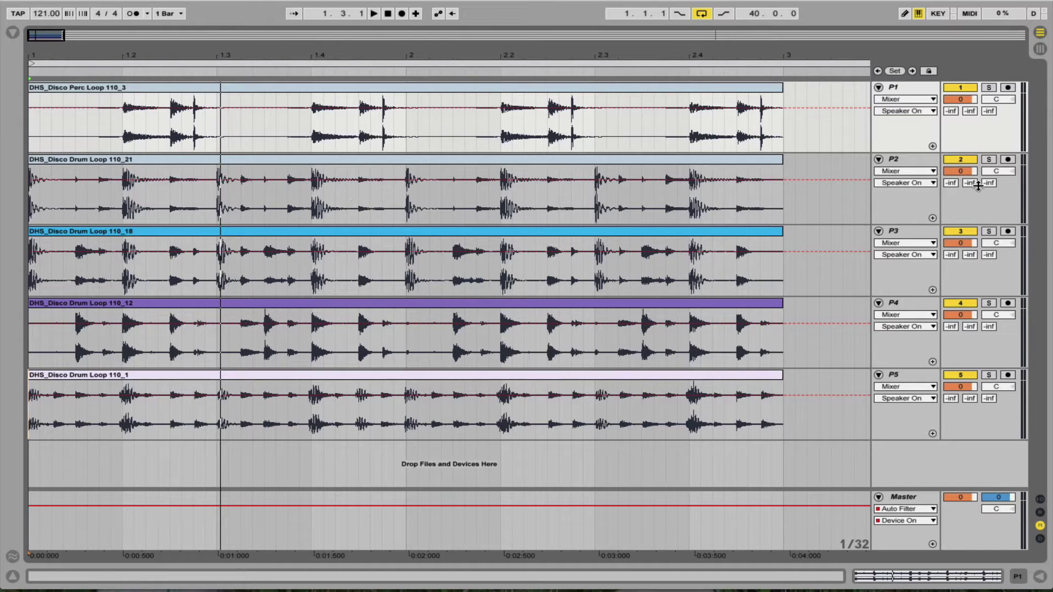
click(989, 87)
key(space)
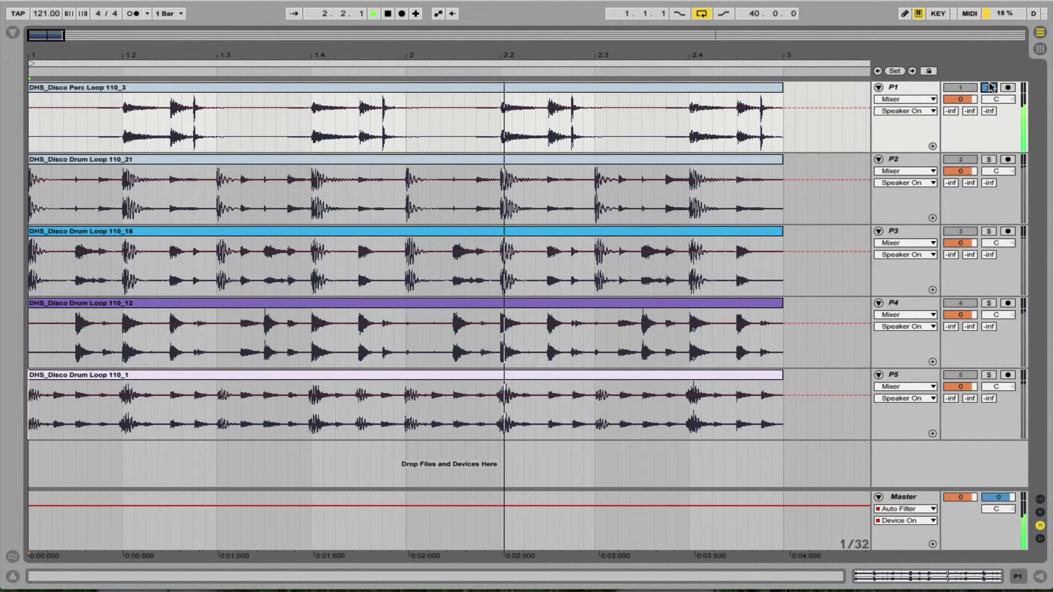
key(space)
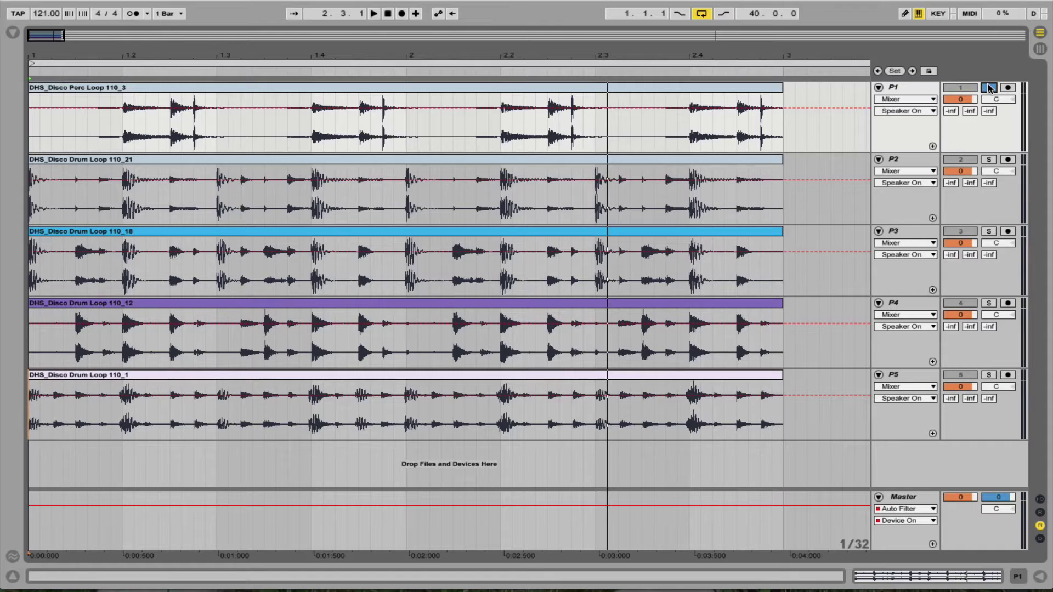
key(space)
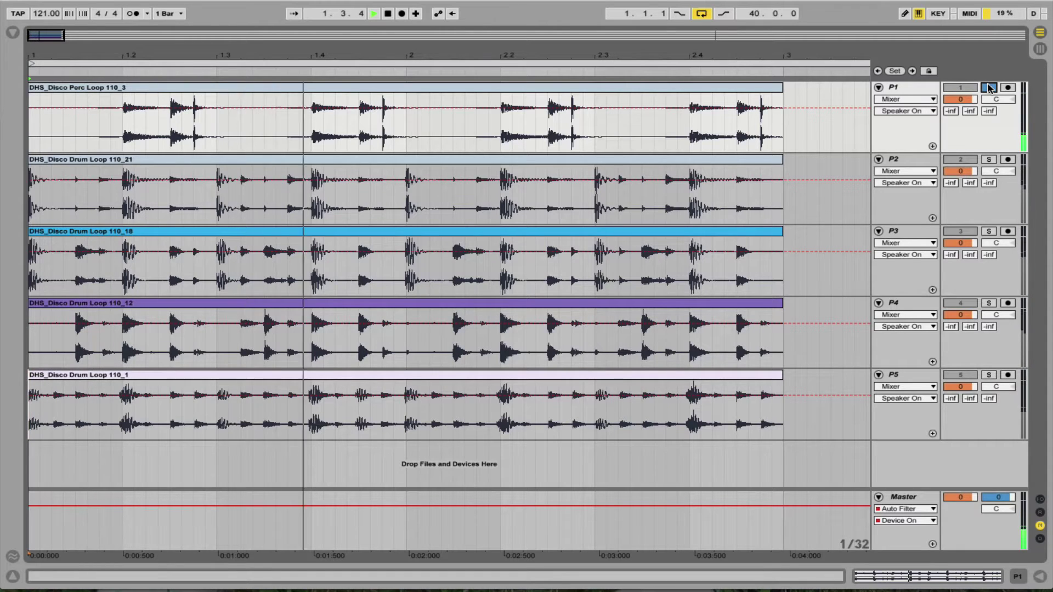
key(space)
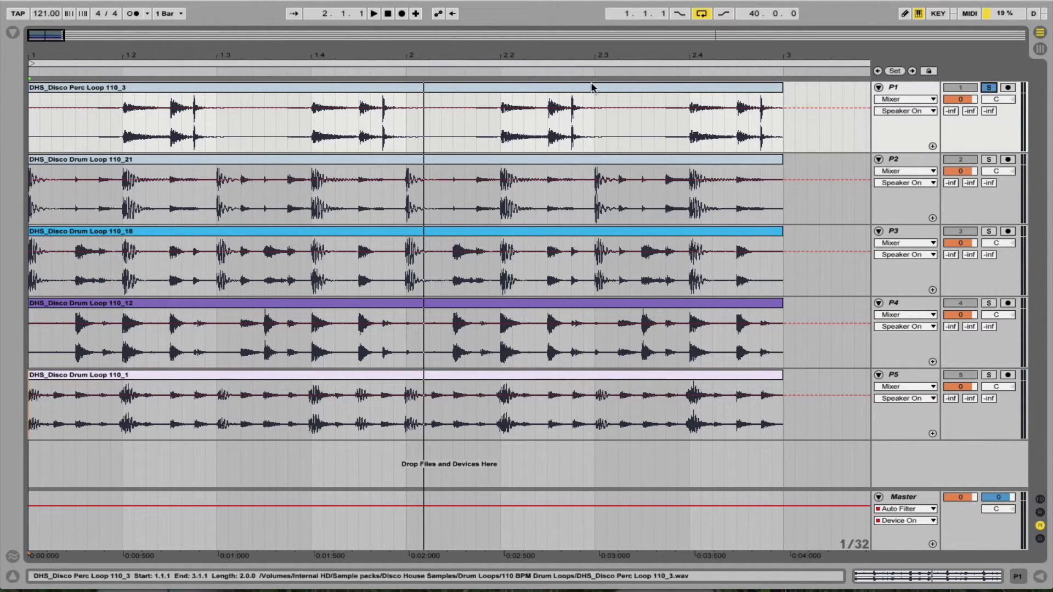
- Solo the P2 drum loop and audition it on its own
click(928, 163)
click(991, 160)
key(space)
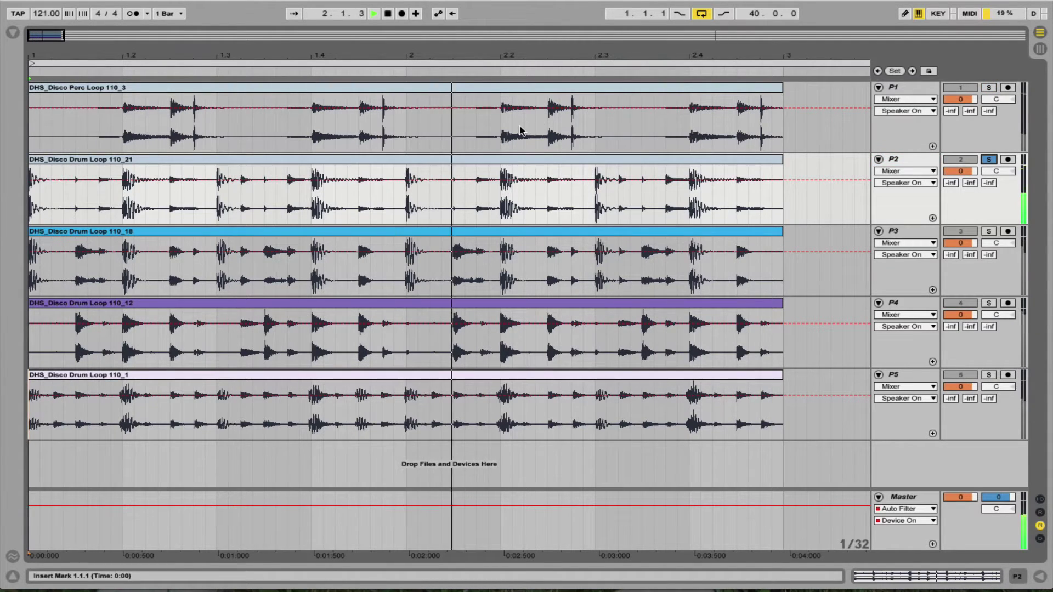
key(space)
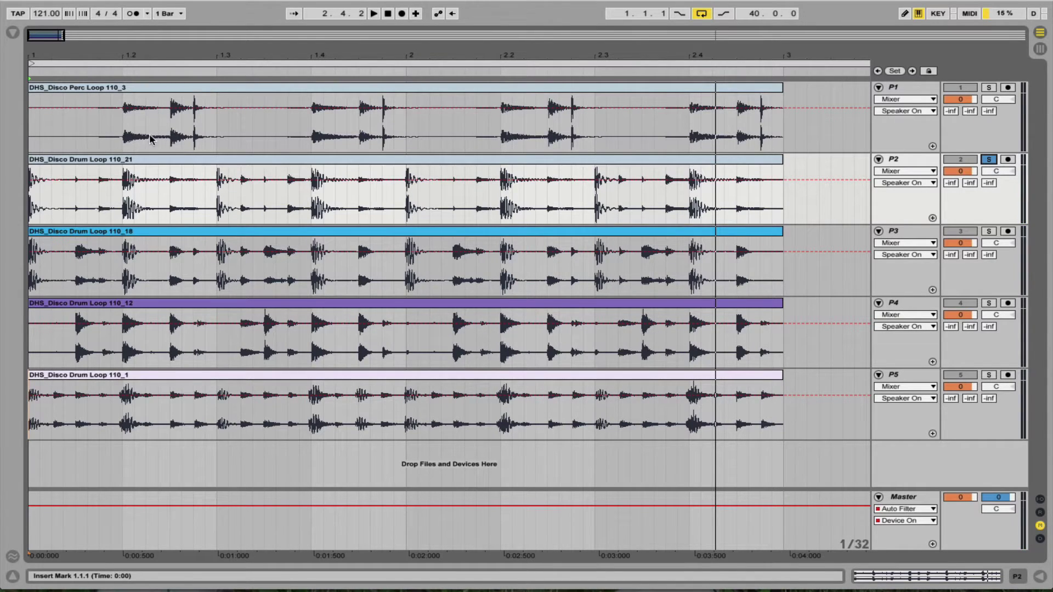
- Delete beats 1.2, 1.4, 2.2 and 2.4 from the P2 drum loop, one full beat each
drag(125, 177, 207, 191)
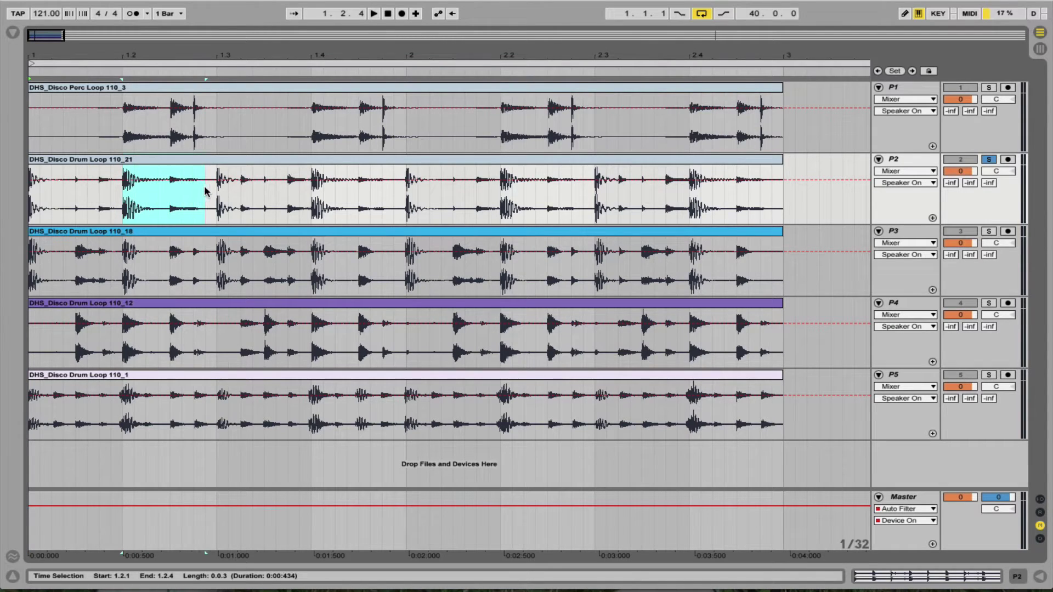
key(Delete)
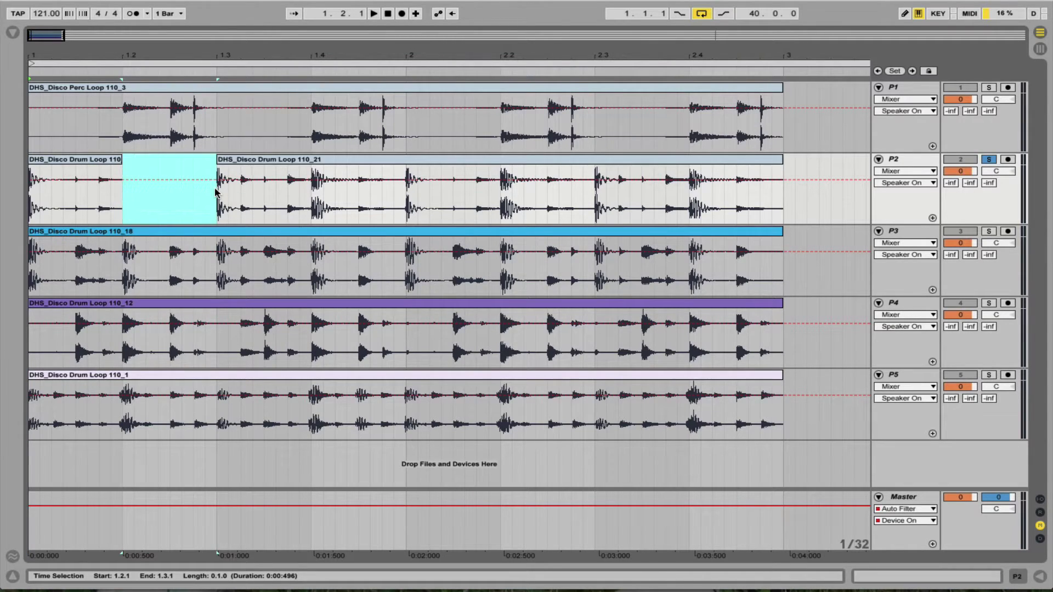
drag(312, 195, 407, 198)
key(Delete)
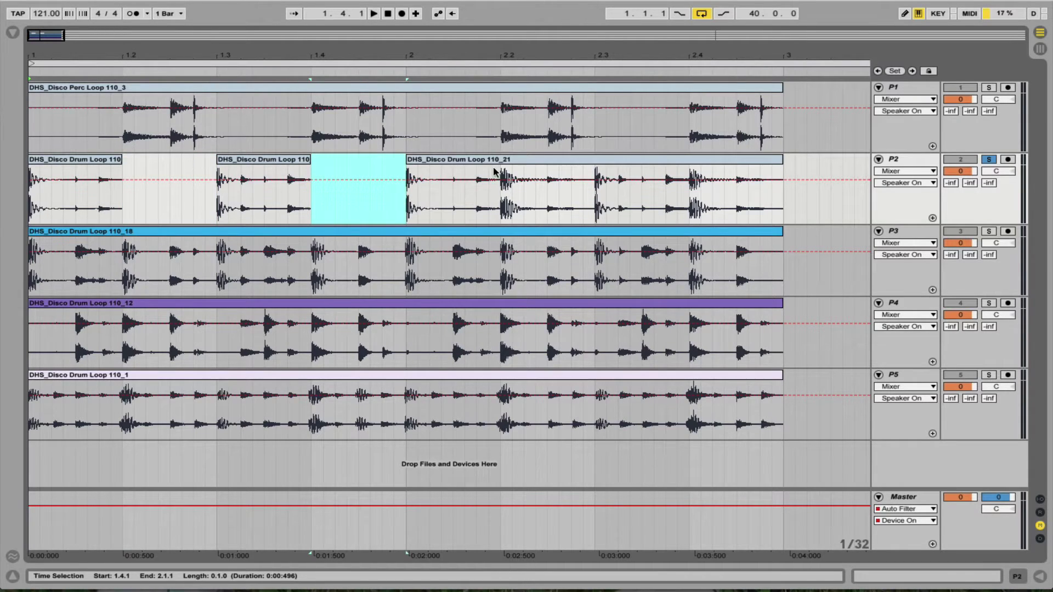
drag(501, 183, 584, 199)
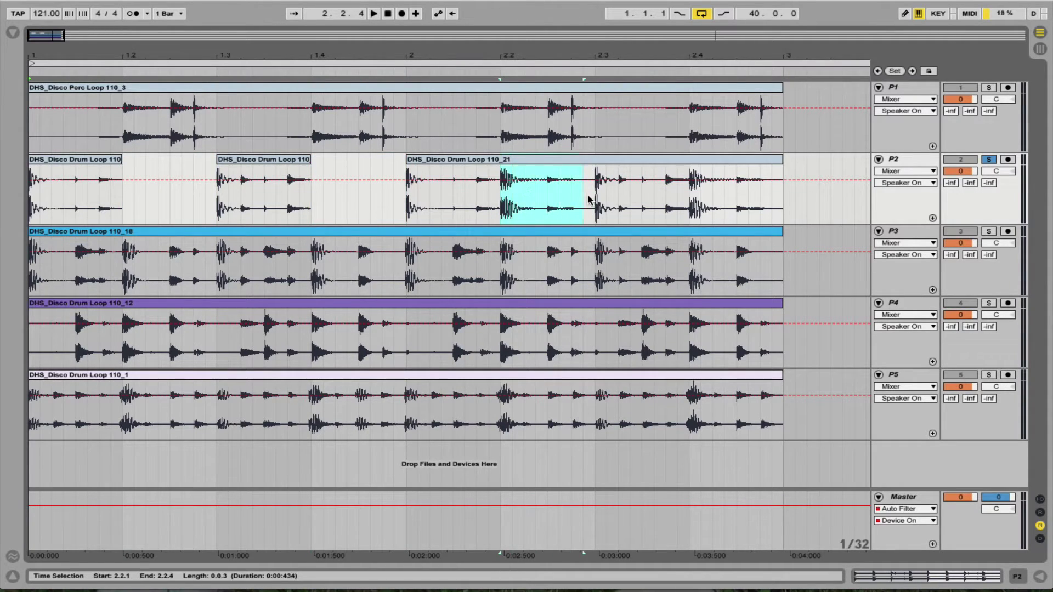
key(Delete)
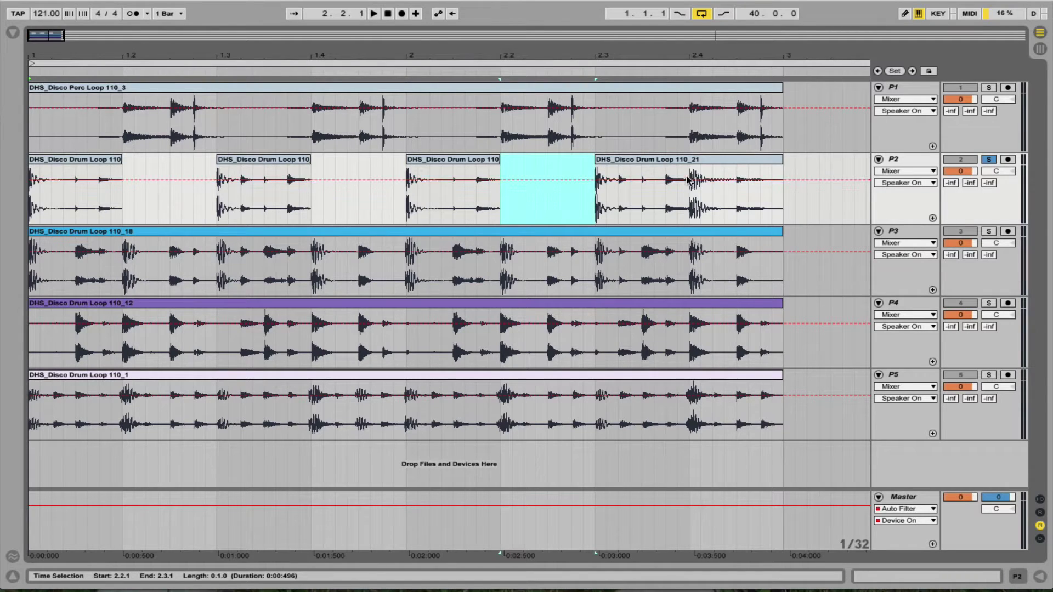
drag(690, 183, 767, 192)
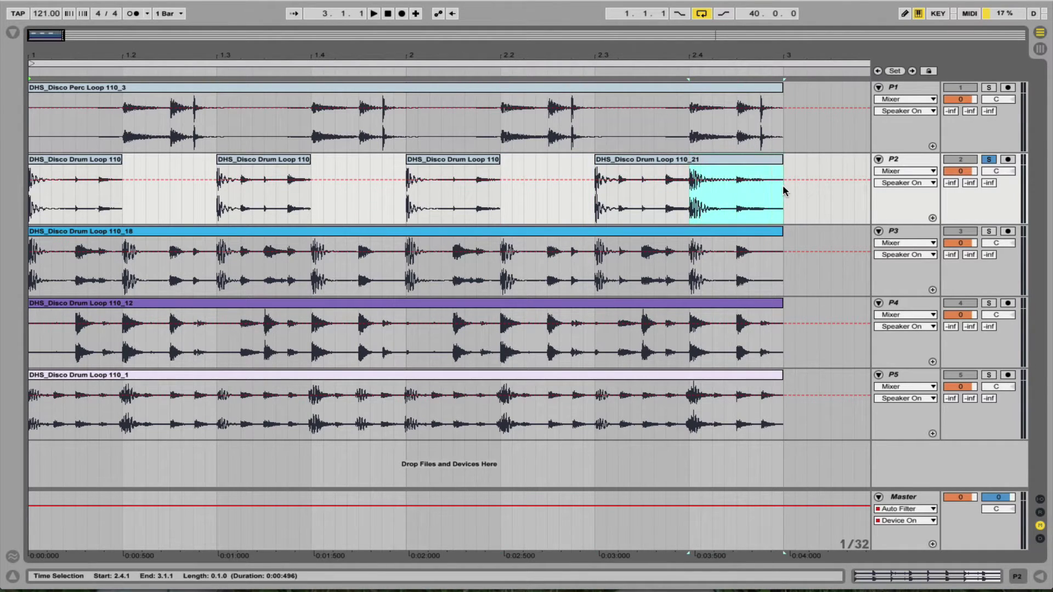
key(Delete)
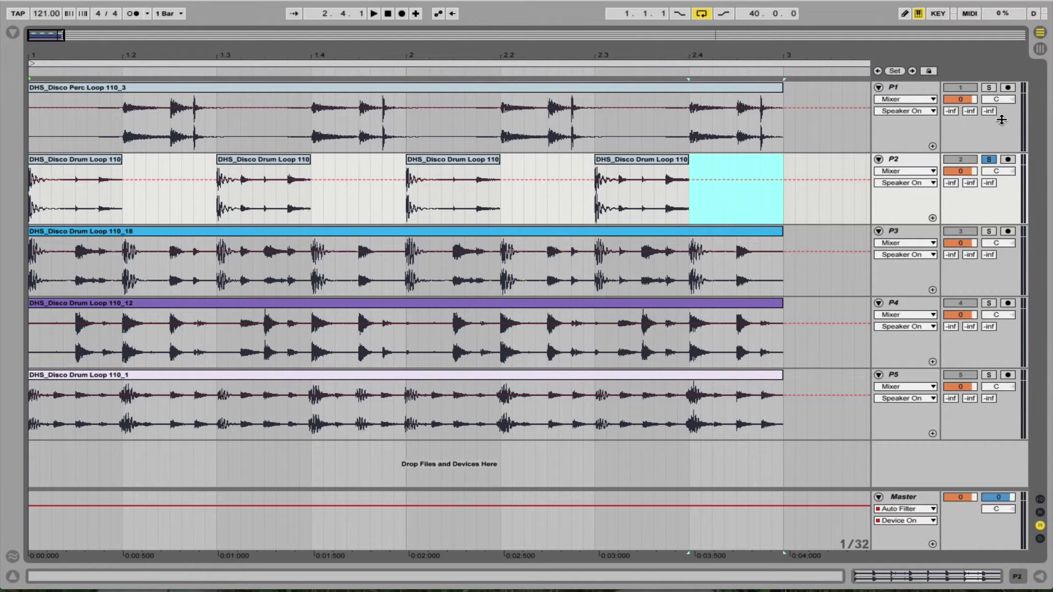
- Add P1 to the solo and audition it together with the edited P2 loop
click(989, 88)
key(space)
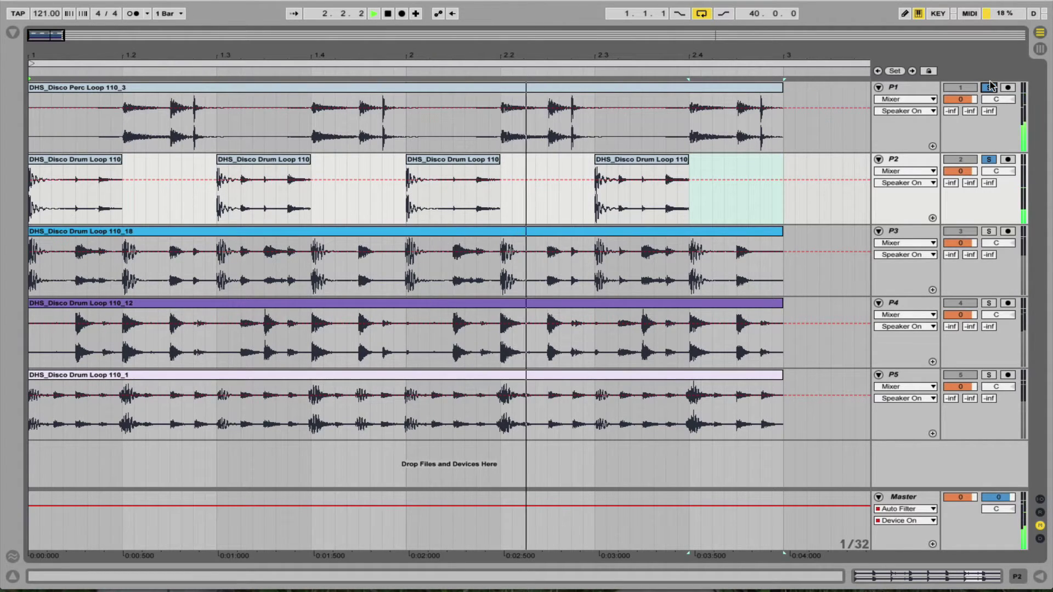
key(space)
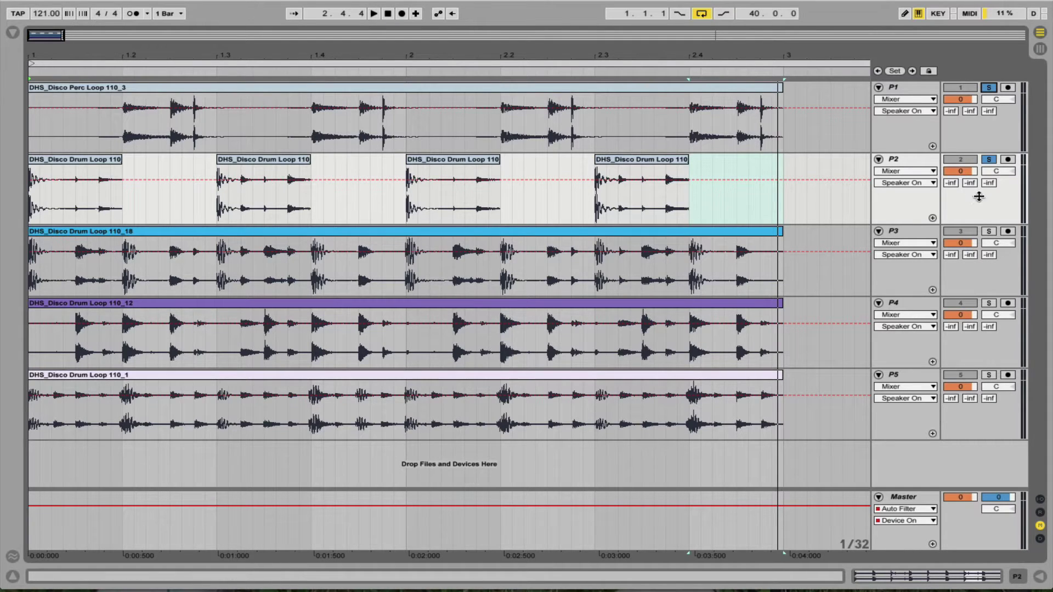
- Solo only the P3 drum loop and audition it
click(989, 231)
key(space)
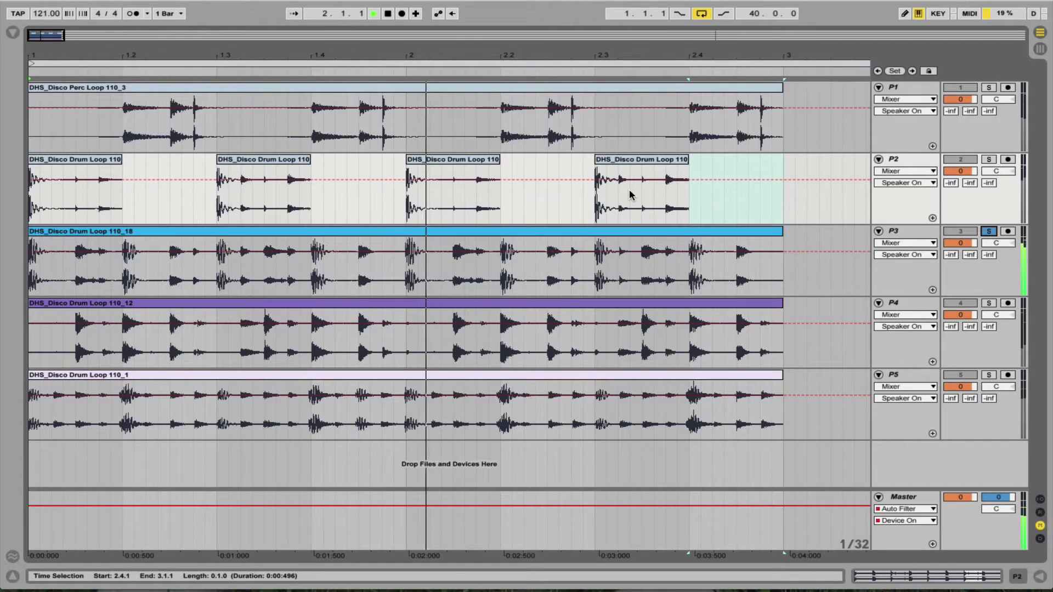
key(space)
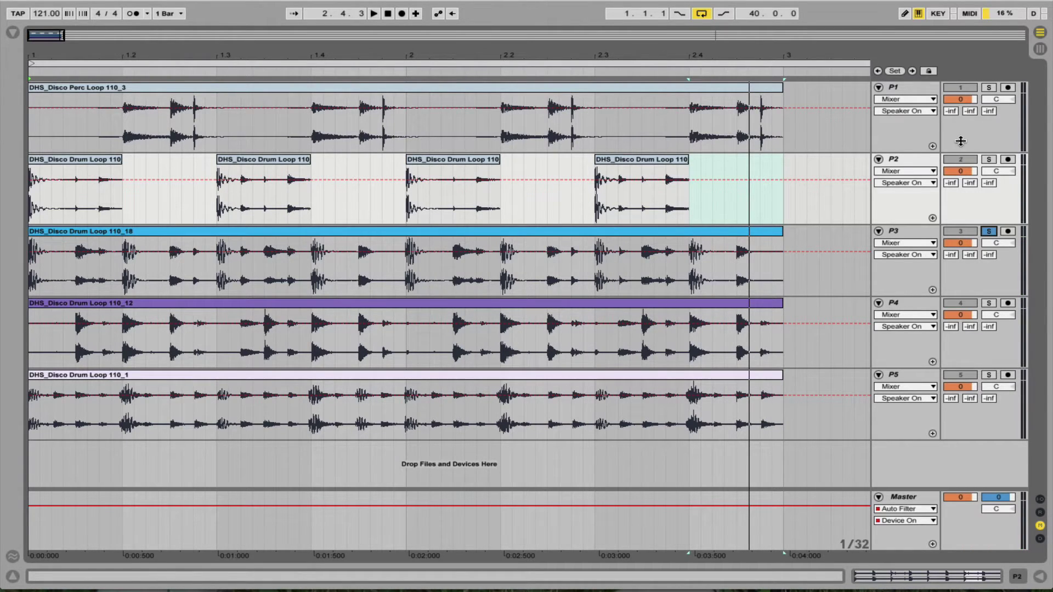
- Audition the edited P2 loop in solo and return the solo to P3
click(990, 160)
key(space)
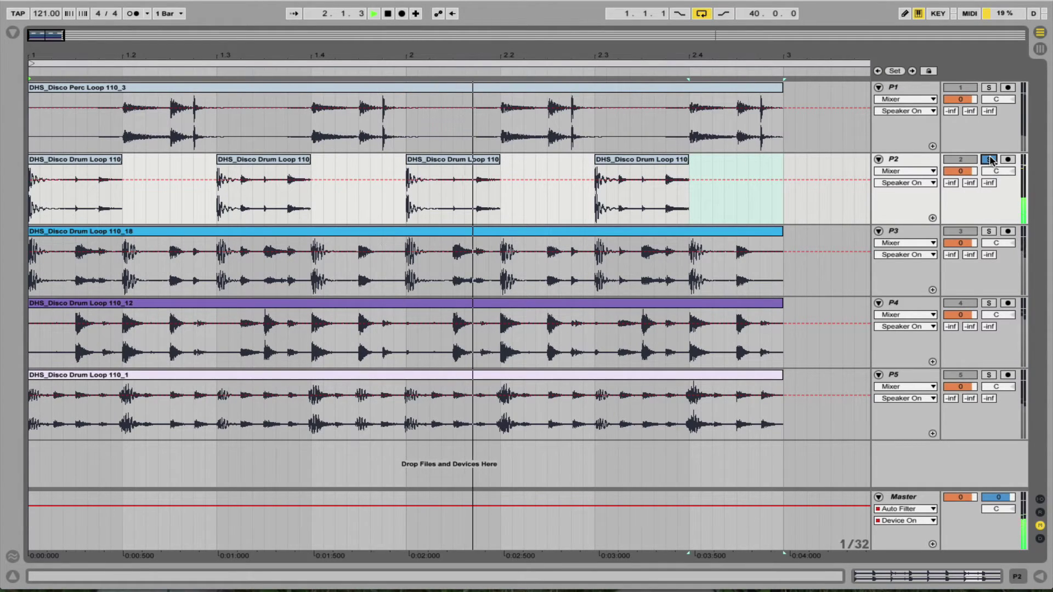
key(space)
click(990, 232)
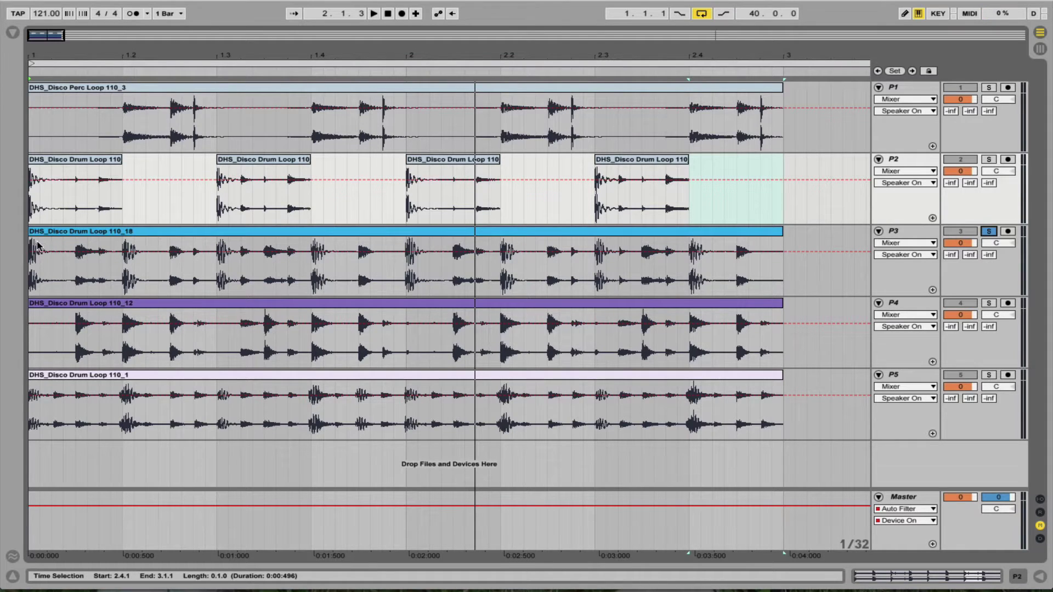
- Delete the opening sixteenth-note kick from each remaining P2 segment, at 1.1.1, 1.3.1, 2.1.1 and 2.3.1
drag(29, 191, 48, 187)
key(Delete)
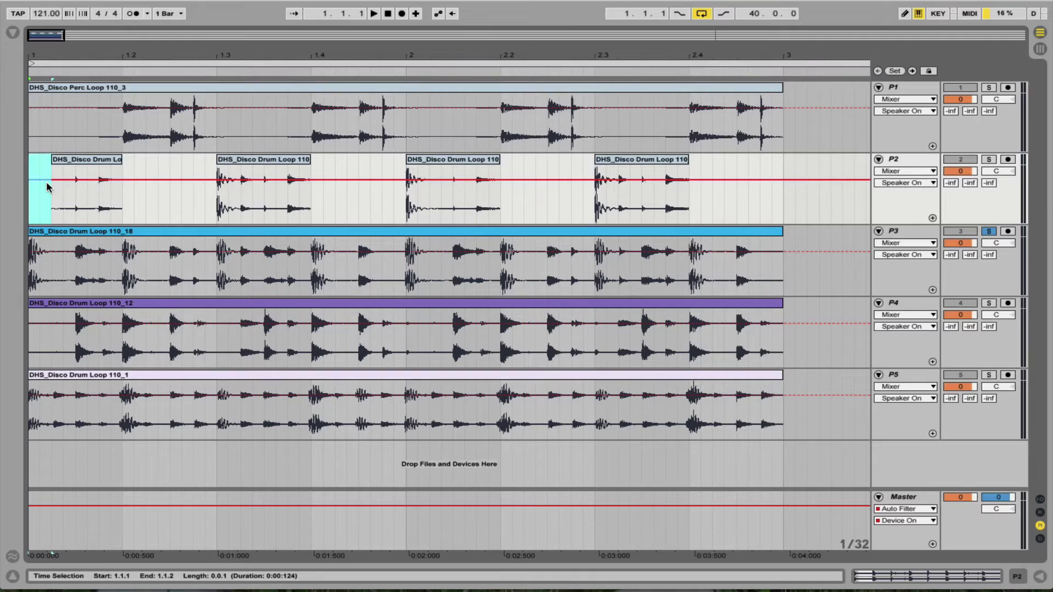
click(216, 192)
drag(217, 192, 238, 198)
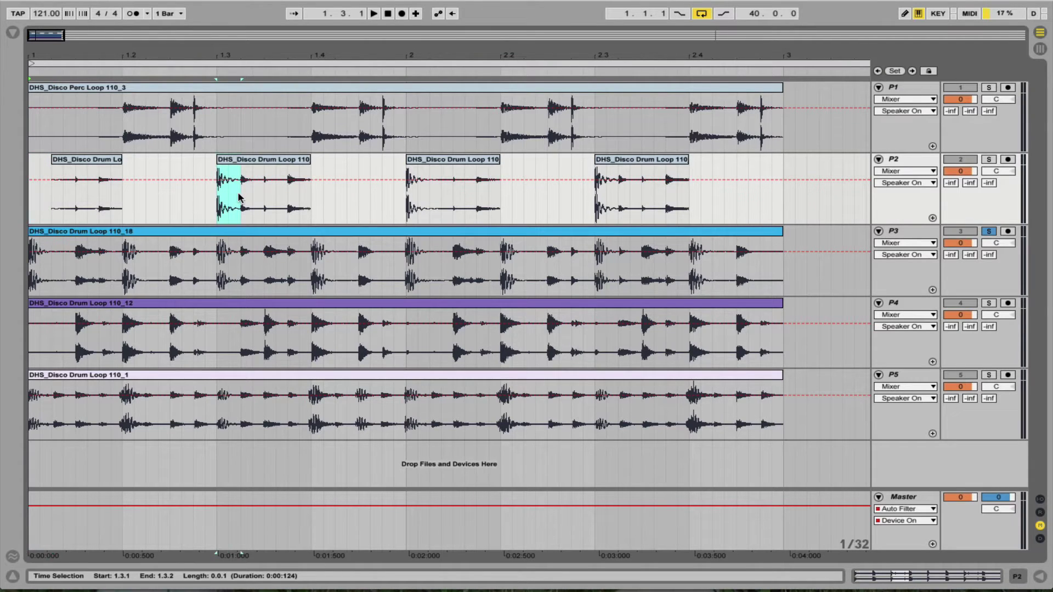
key(Delete)
click(406, 183)
drag(406, 184, 425, 193)
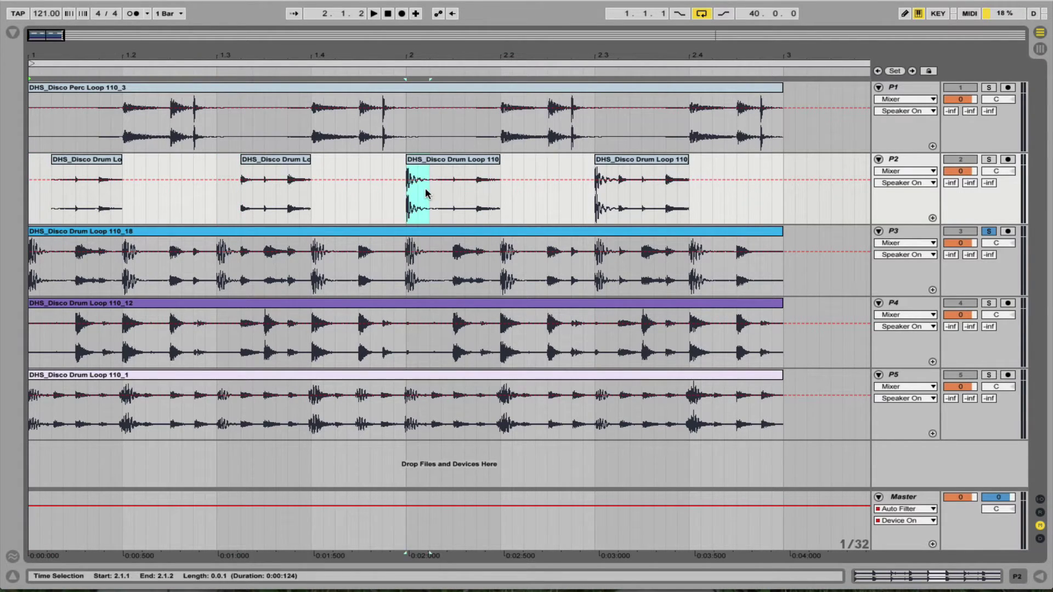
key(Delete)
click(597, 206)
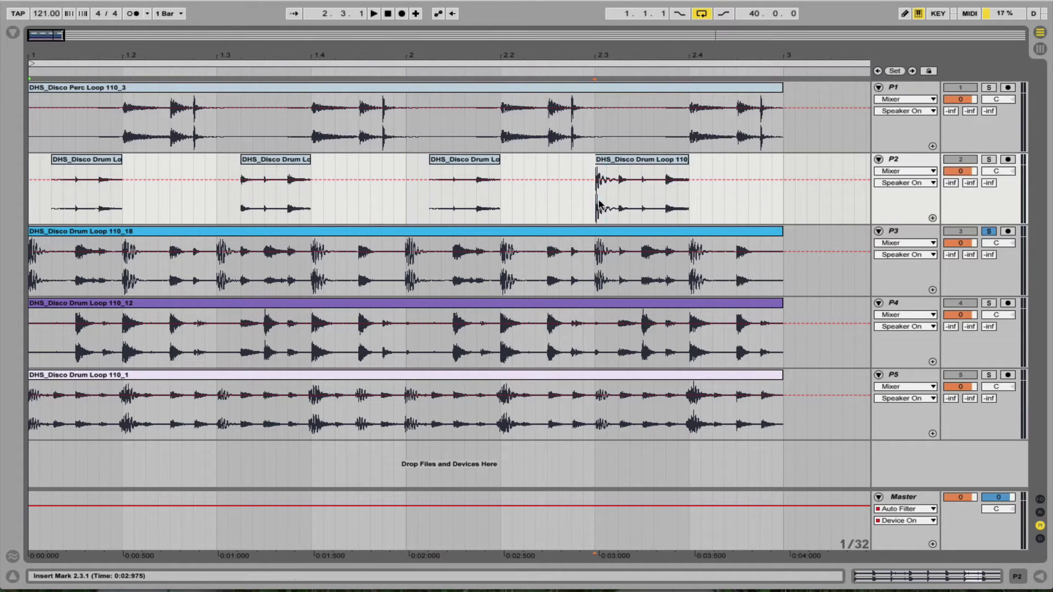
drag(596, 206, 616, 205)
key(Delete)
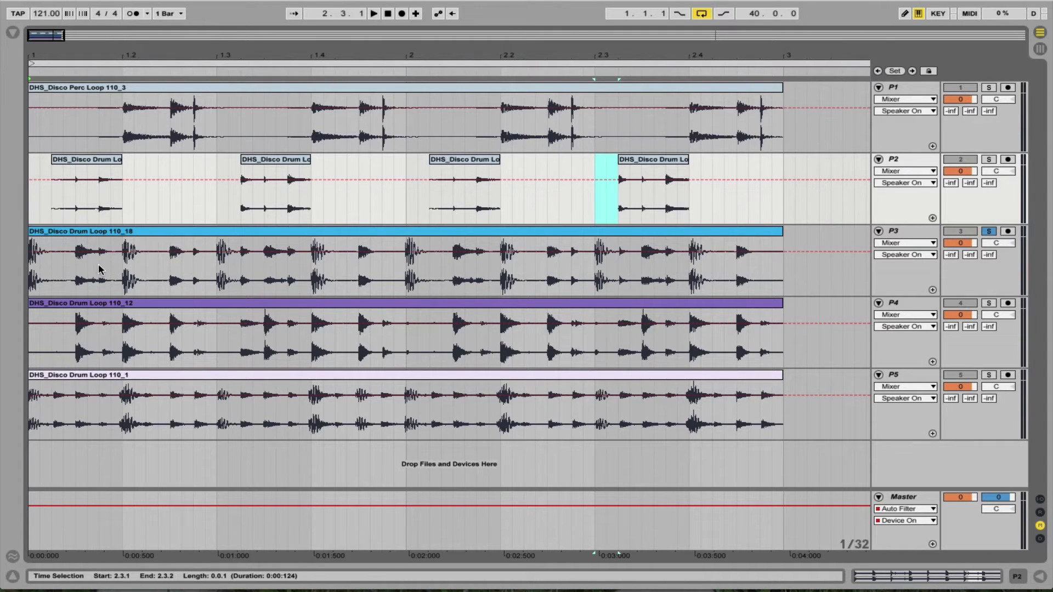
- Cut hits from the P3 loop's first bar: a sixteenth at 1.1.4 and thirty-seconds at 1.2.3, 1.3.2 and 1.3.4
drag(98, 265, 118, 267)
key(ctrl+e)
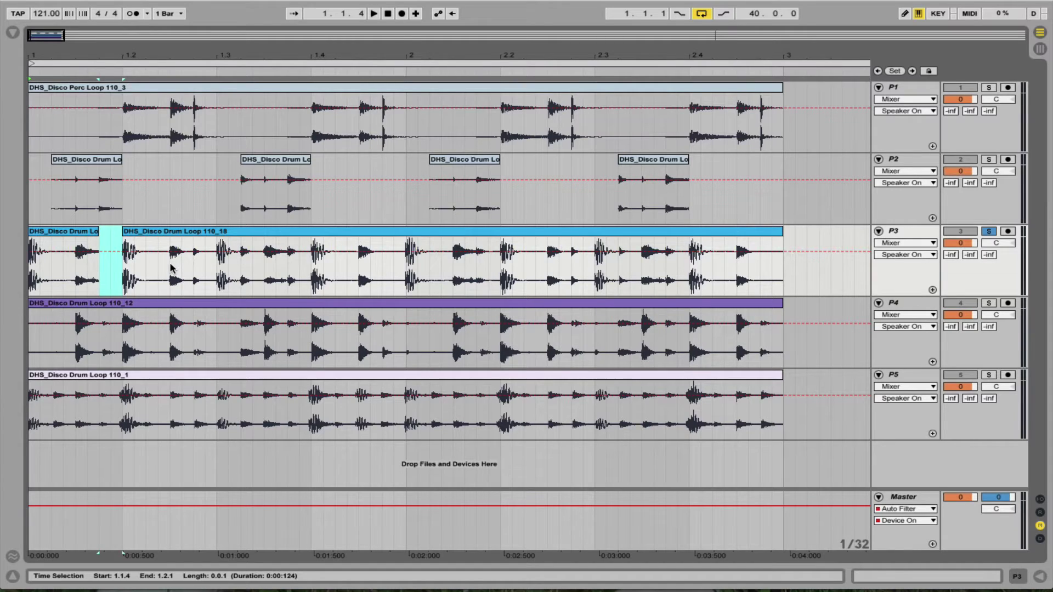
drag(171, 269, 183, 270)
key(Delete)
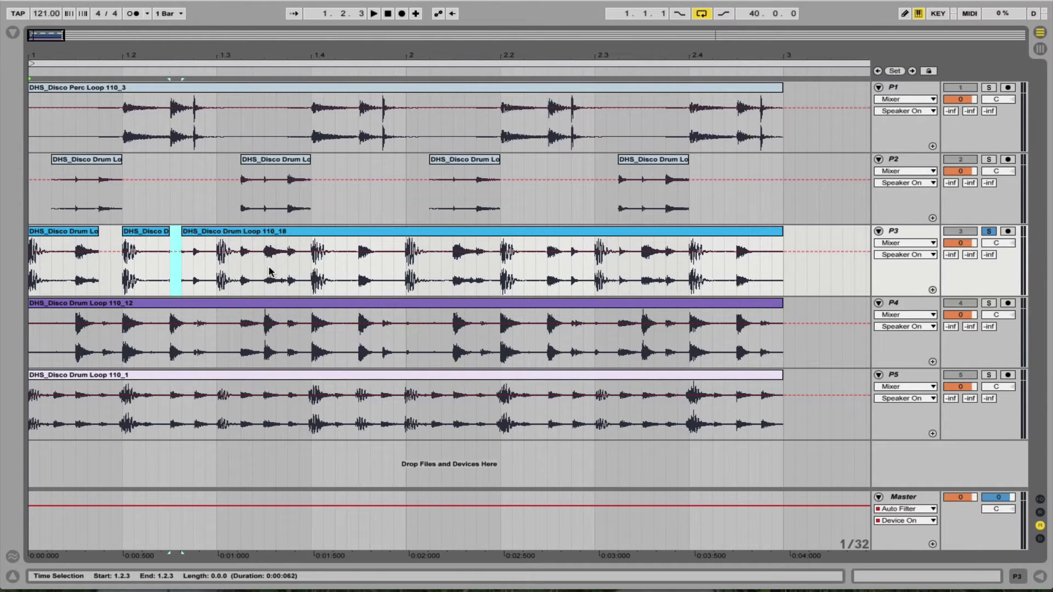
click(243, 264)
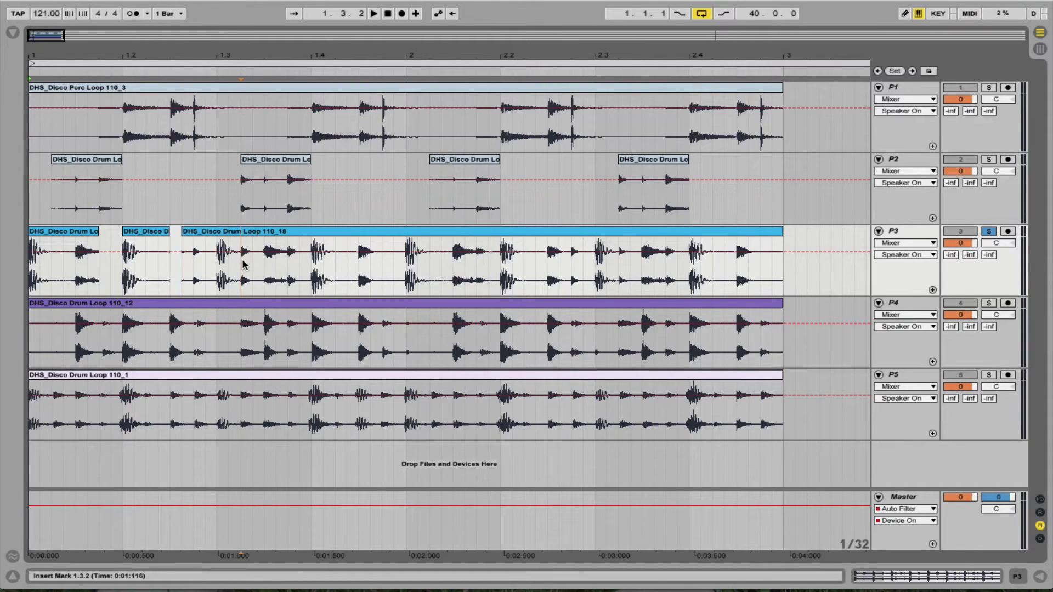
key(Delete)
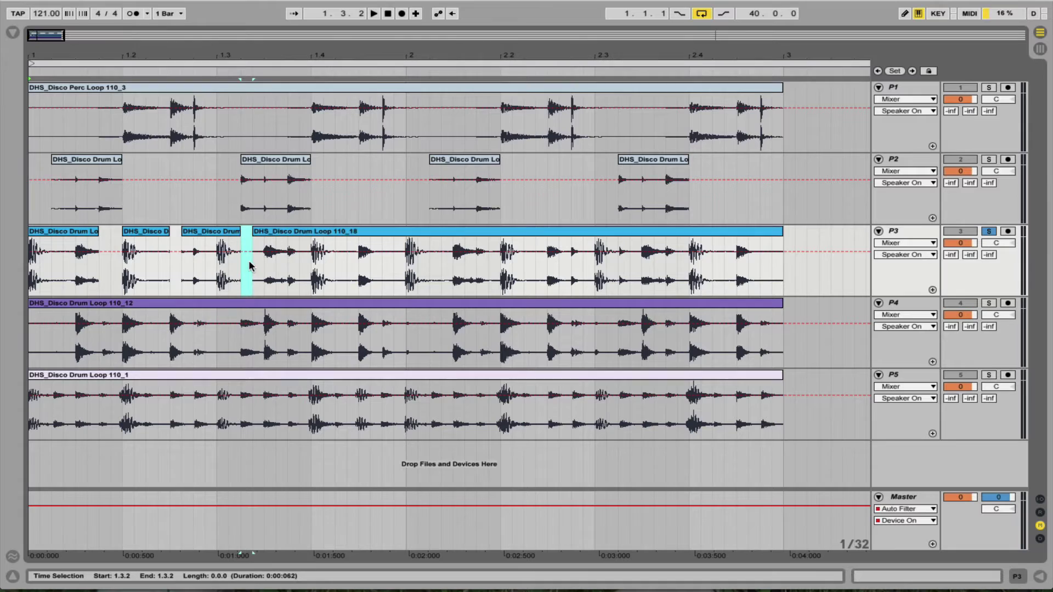
click(287, 271)
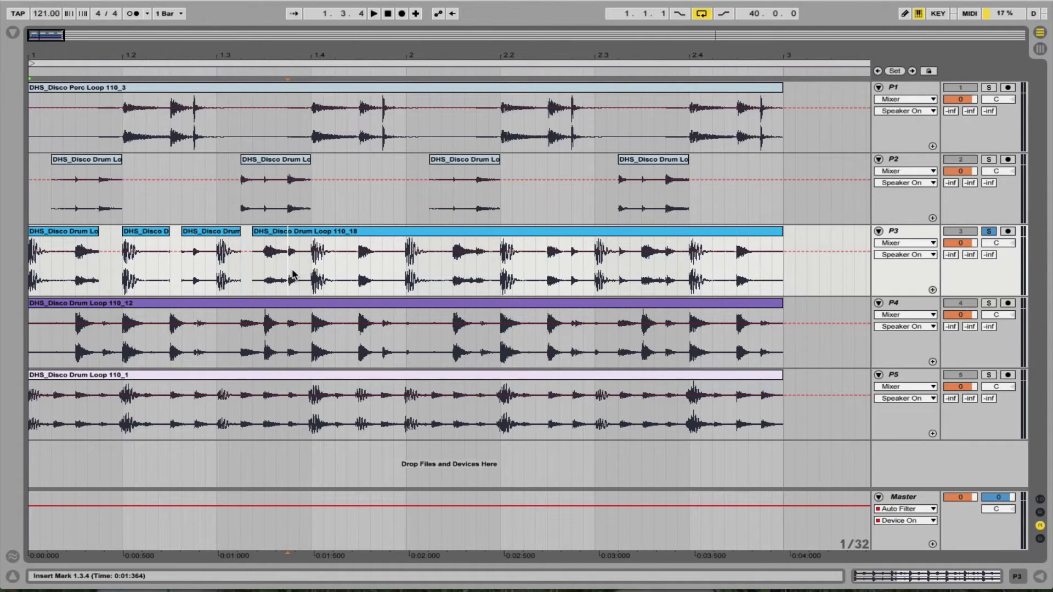
drag(293, 274, 300, 274)
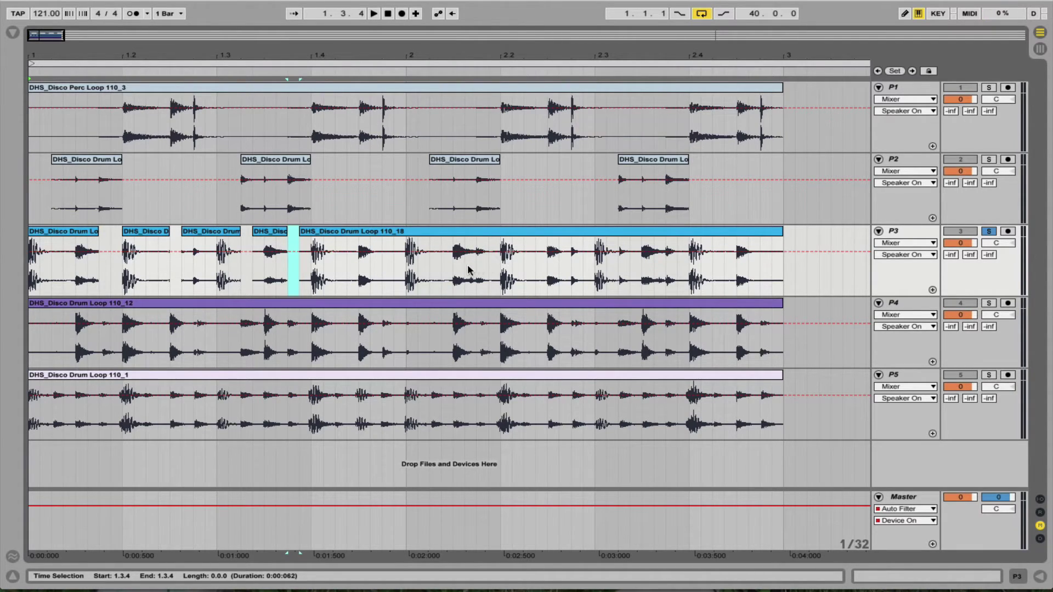
- Cut the P3 loop's second bar at 2.2.3 for a thirty-second and from 2.3.2 into 2.3.3
click(555, 266)
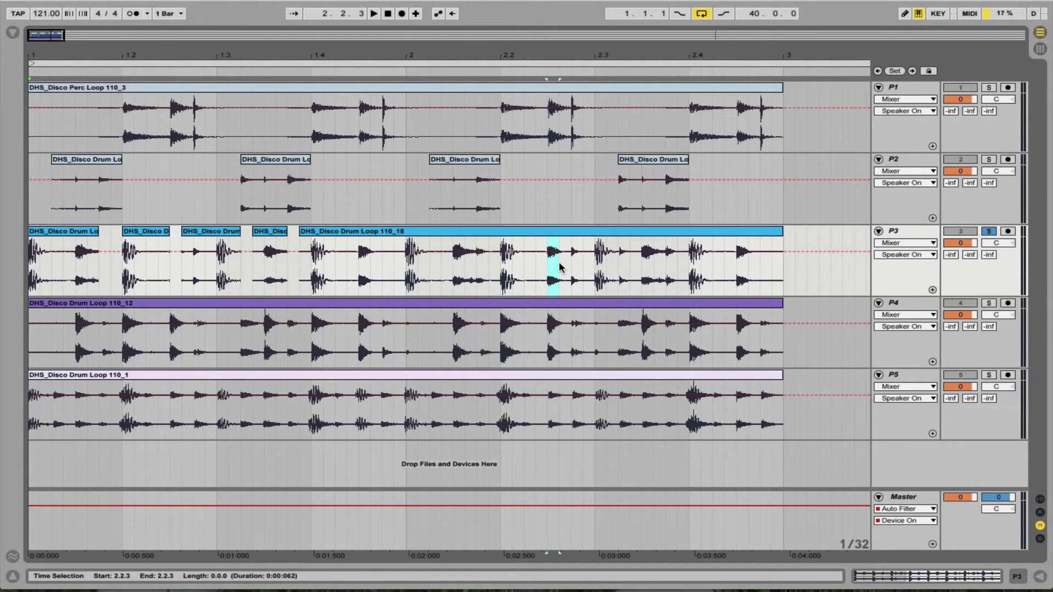
key(Delete)
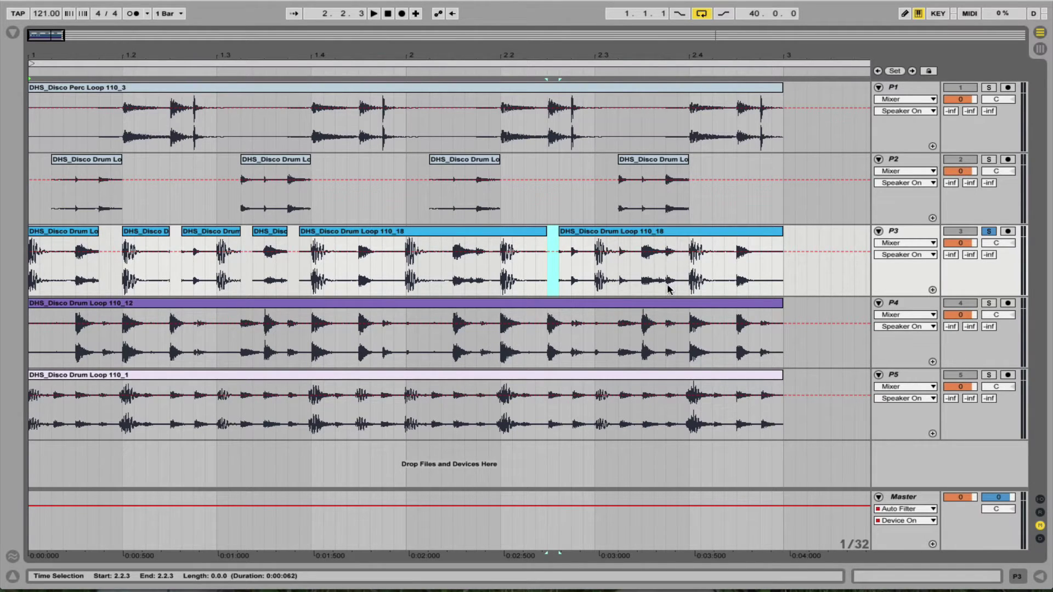
click(626, 264)
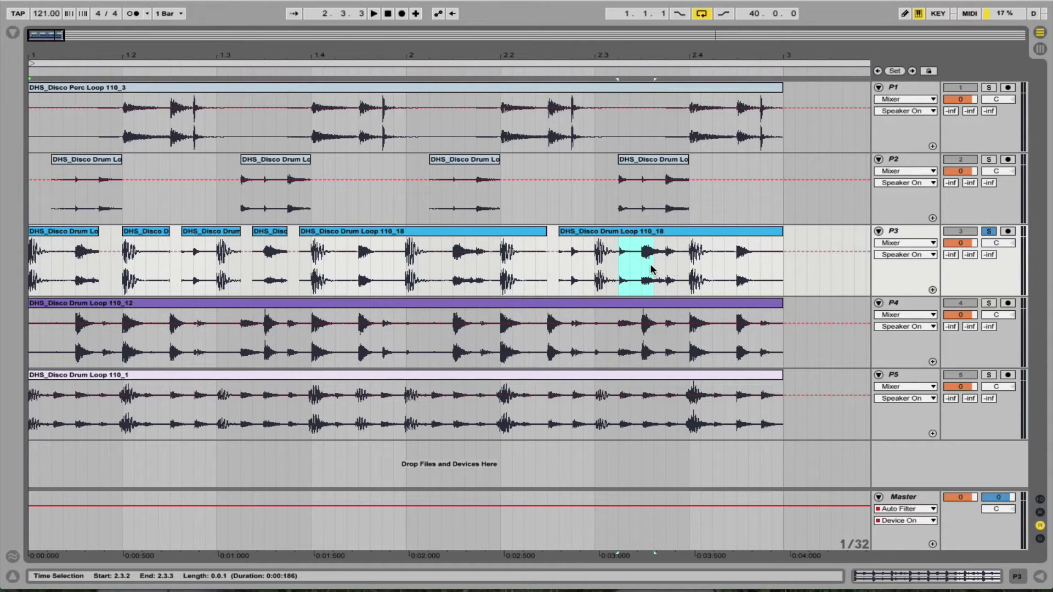
key(Delete)
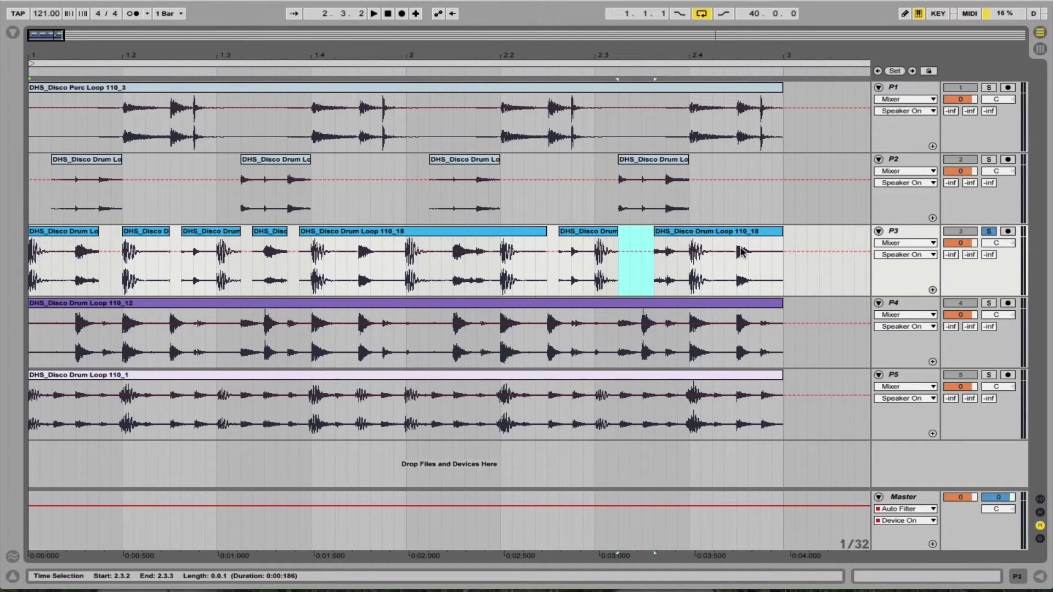
- Audition the P1, P2 and P3 loops together, and cut the P3 hit between 2.3.3 and 2.4.1
click(989, 159)
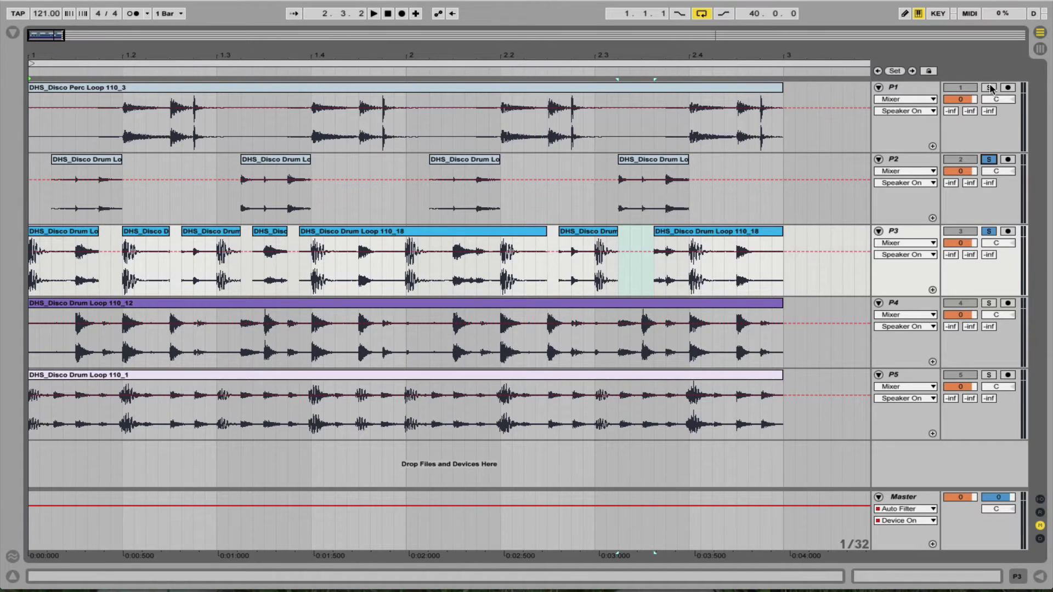
key(space)
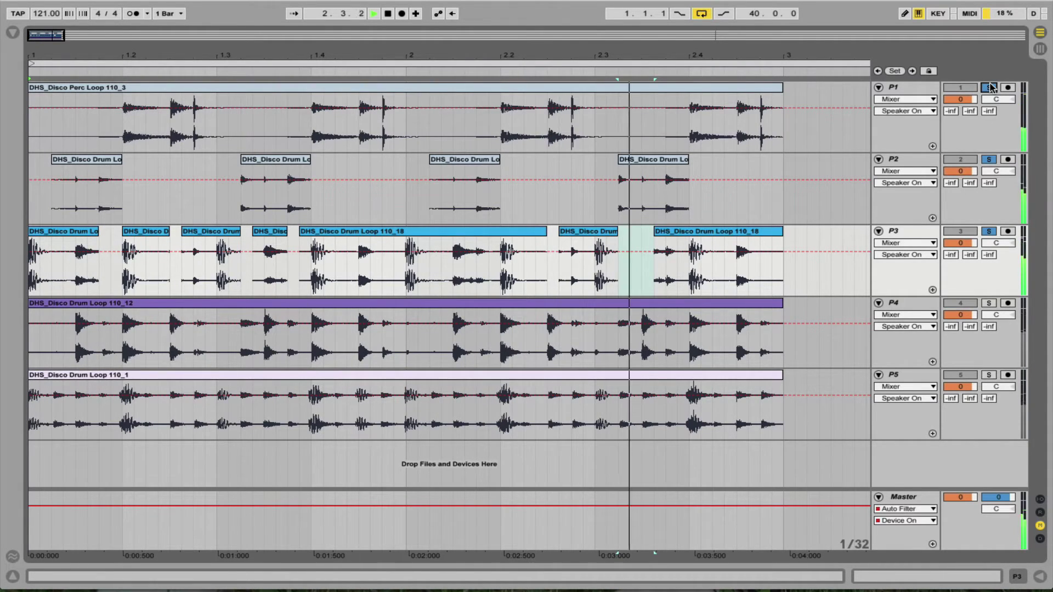
key(space)
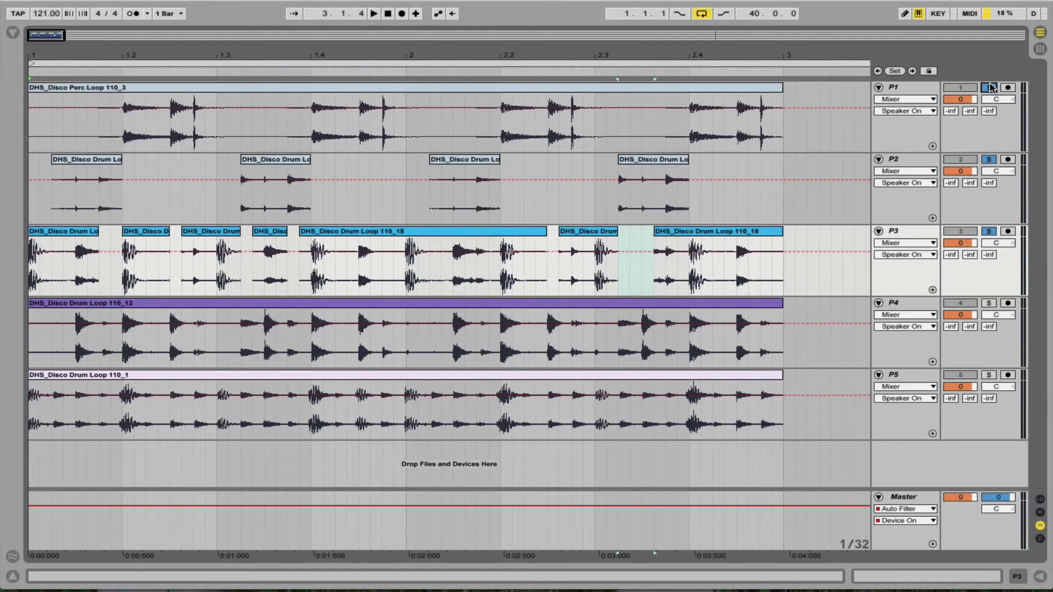
key(space)
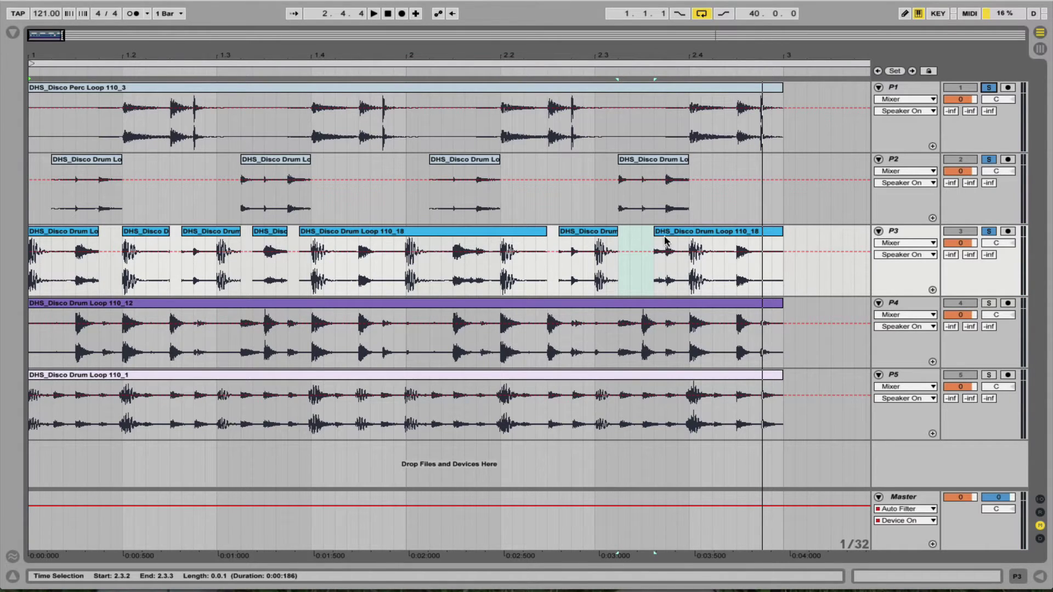
drag(655, 247, 688, 246)
key(Delete)
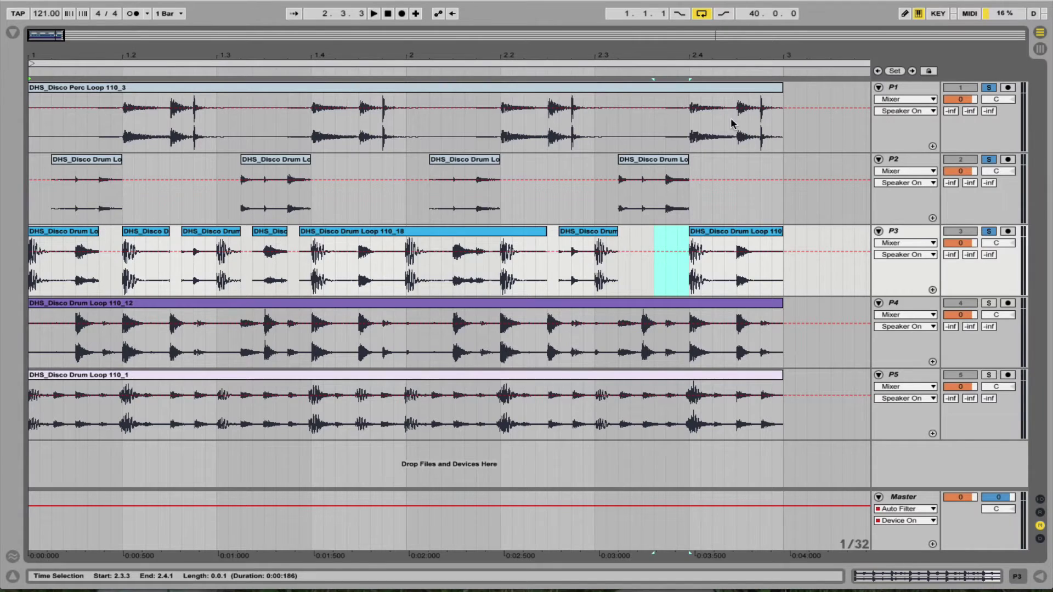
- Set the playback loop to the two-bar length of the P1 clip and audition the P4 loop in solo
click(721, 88)
key(super+l)
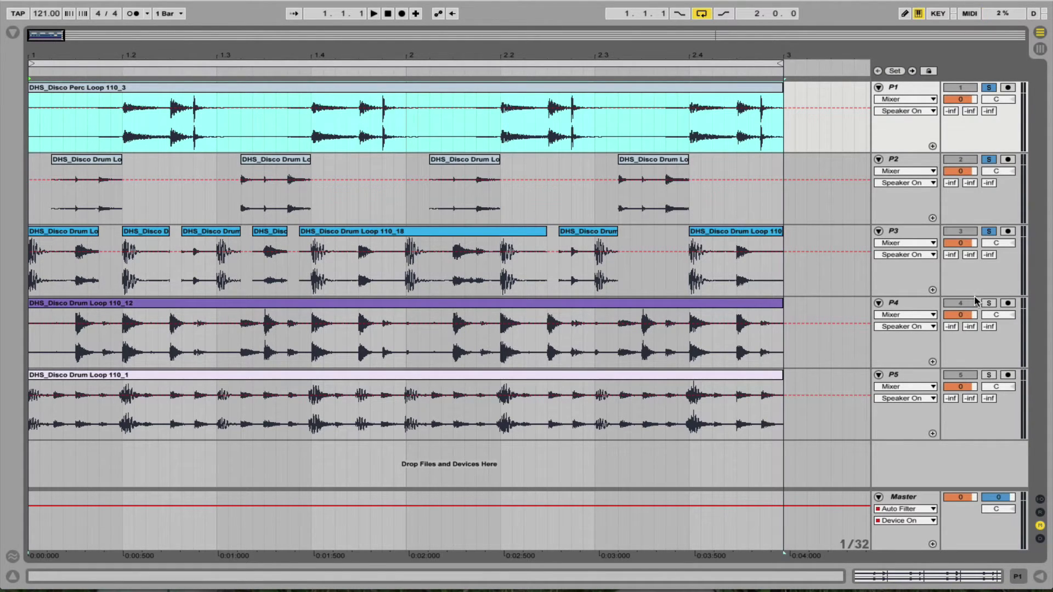
click(990, 303)
key(space)
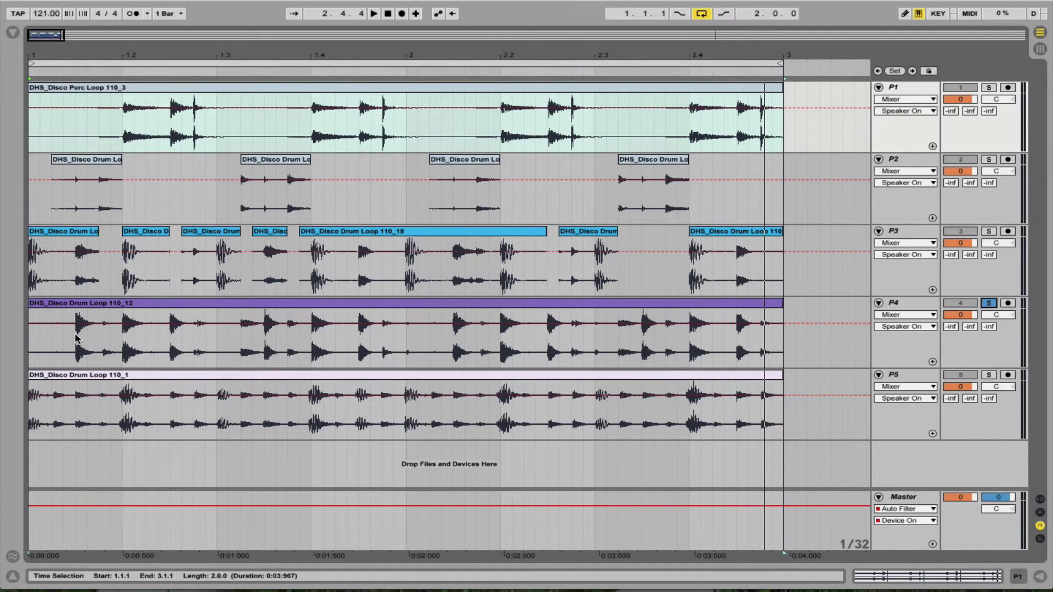
- Cut hits from the P4 loop's first bar: 1.2.1 to 1.2.3, 1.4.1 to 1.4.3, and 1.3.3 to 1.3.4
drag(75, 337, 82, 340)
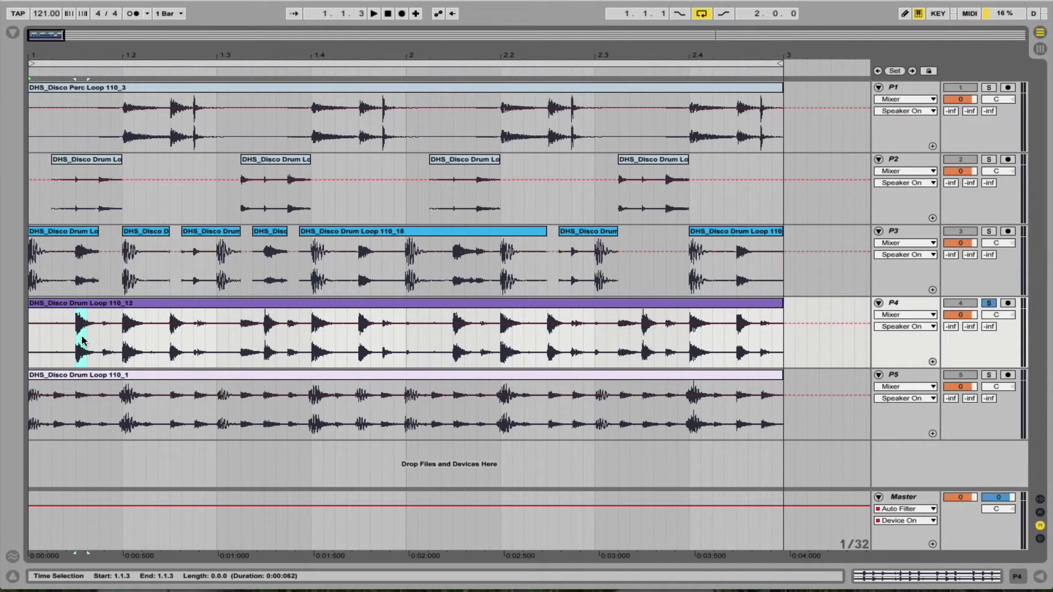
click(127, 340)
drag(139, 338, 170, 335)
key(Delete)
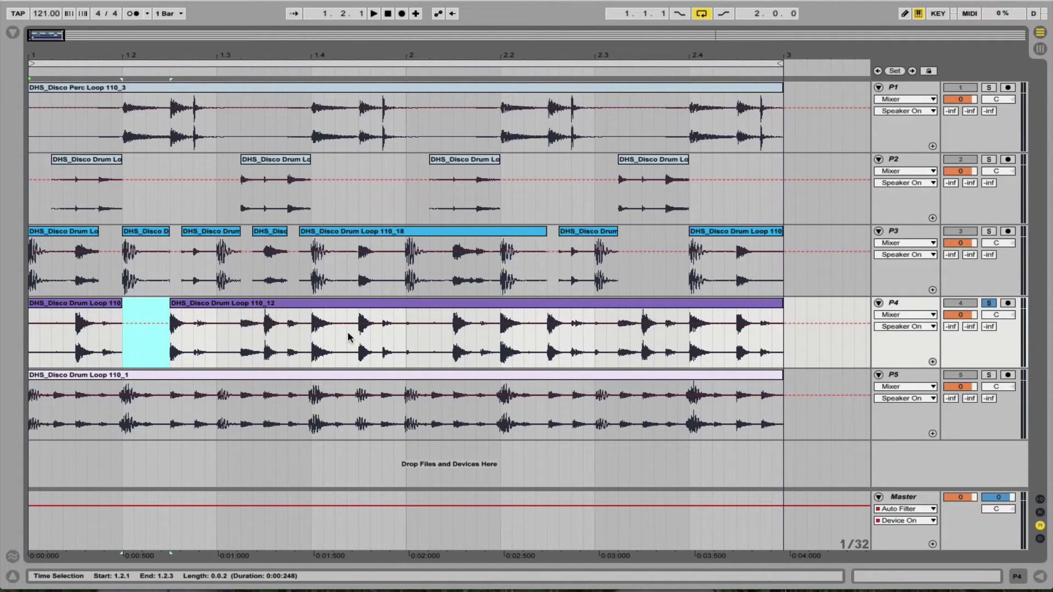
click(311, 339)
drag(316, 339, 359, 340)
key(Delete)
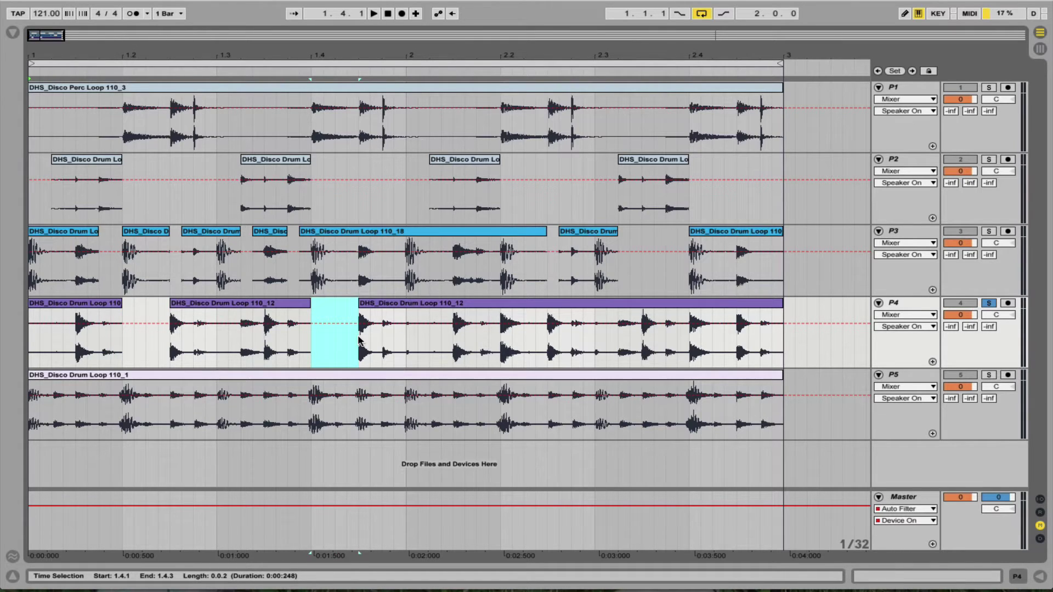
click(271, 338)
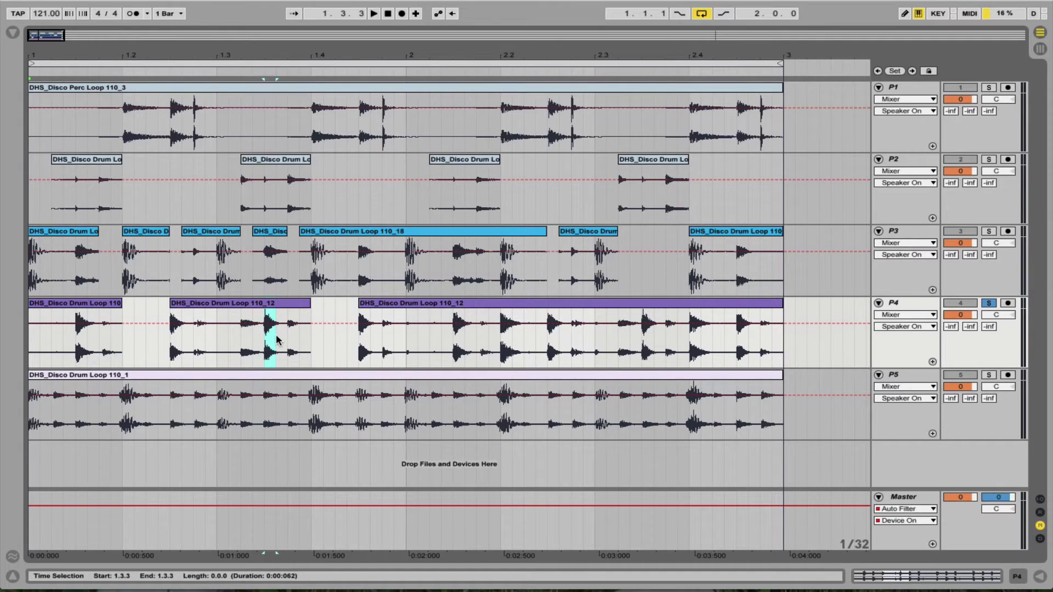
drag(277, 340, 284, 341)
key(Delete)
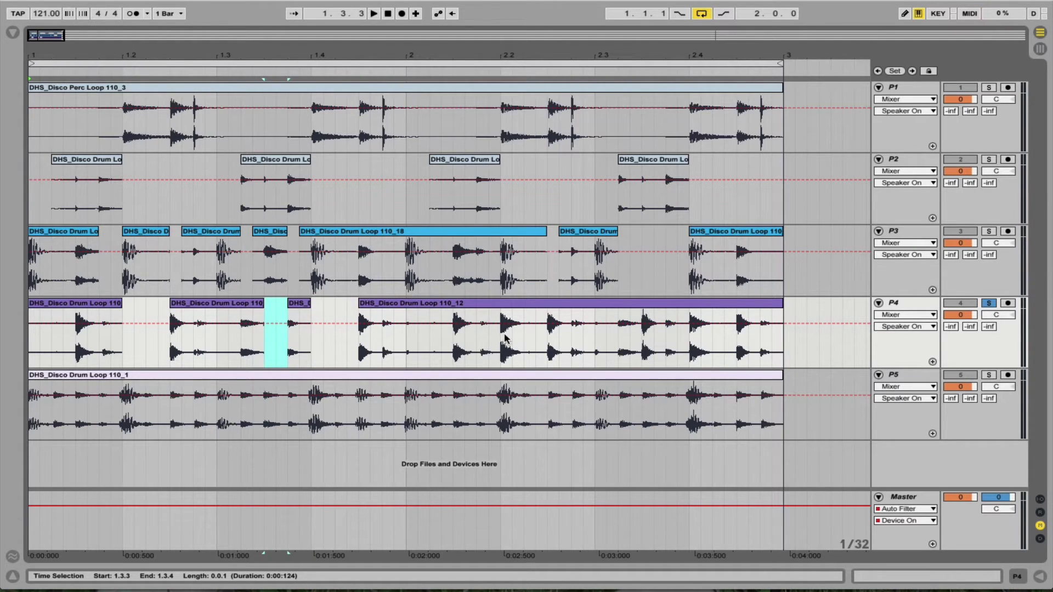
- Cut hits from the P4 loop's second bar: 2.2.1 to 2.2.2 and 2.4.1 to 2.4.4
drag(506, 338, 520, 342)
key(Delete)
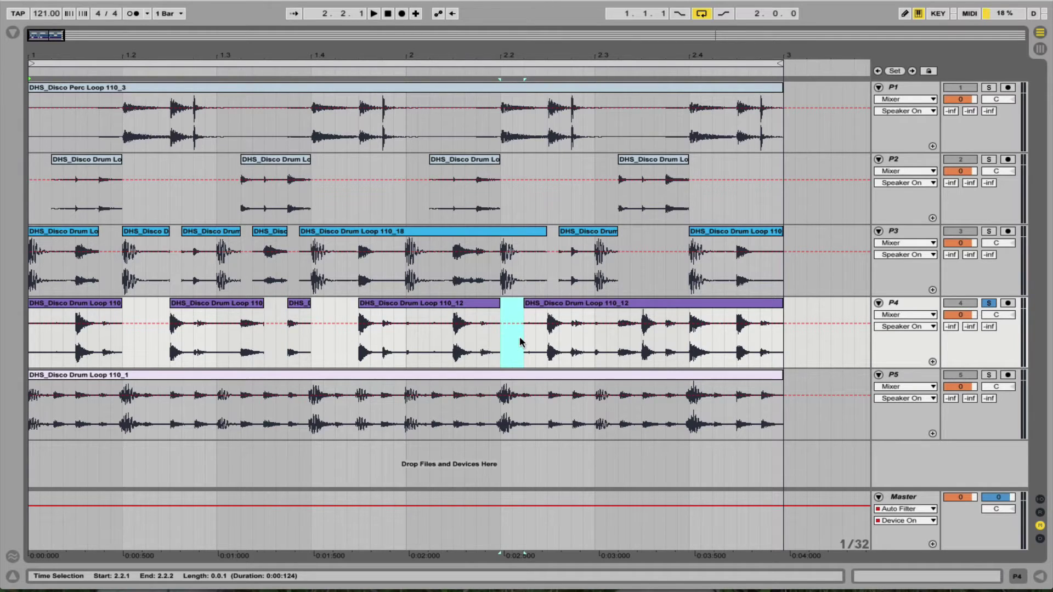
drag(691, 333, 755, 343)
key(Delete)
key(Delete)
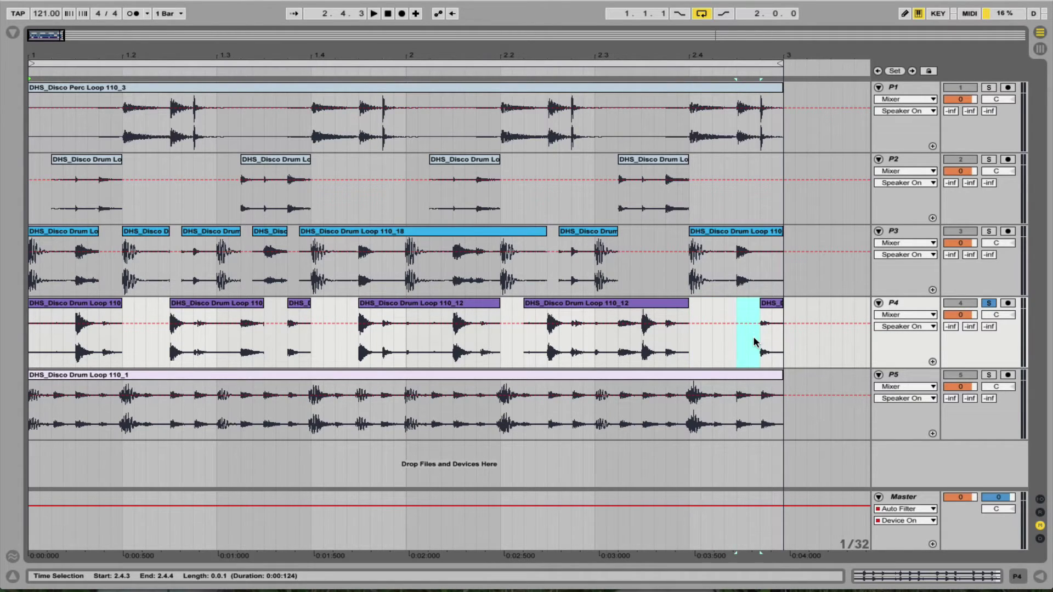
- Audition the P1, P2, P3 and P4 loops soloed together
click(989, 231)
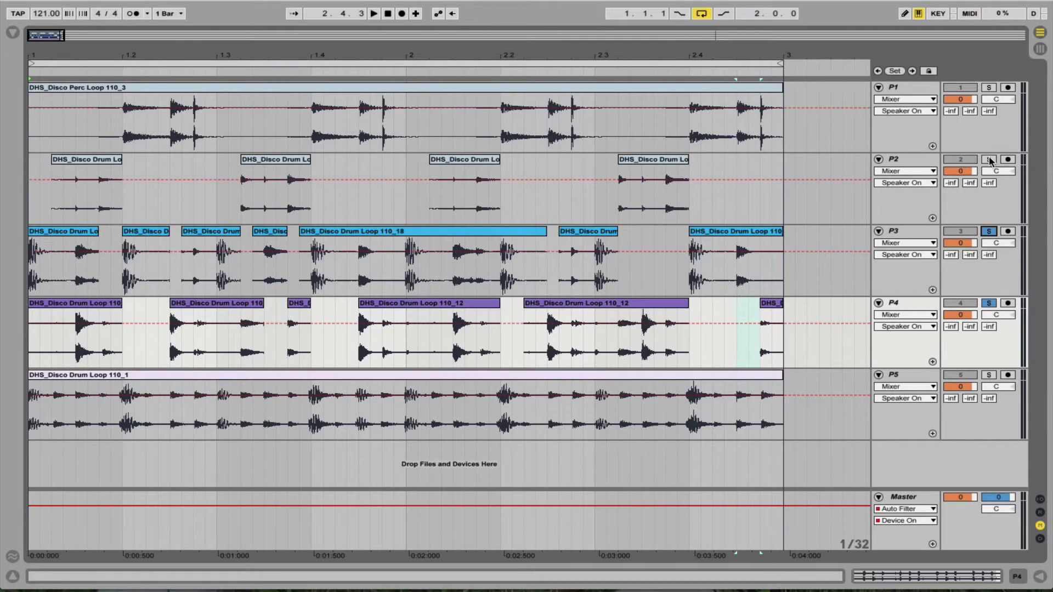
click(989, 159)
click(989, 88)
key(space)
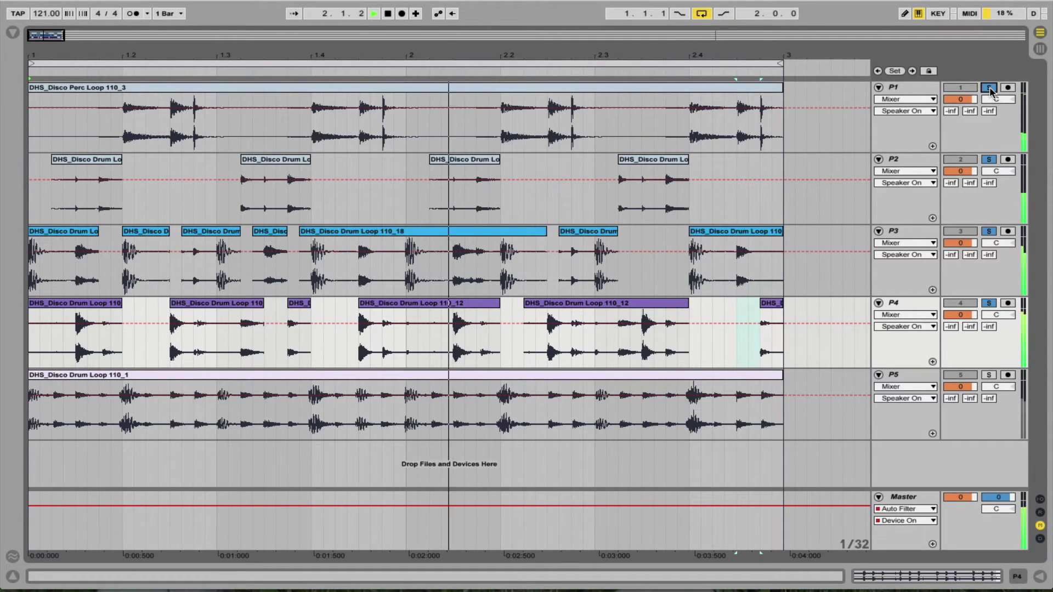
key(space)
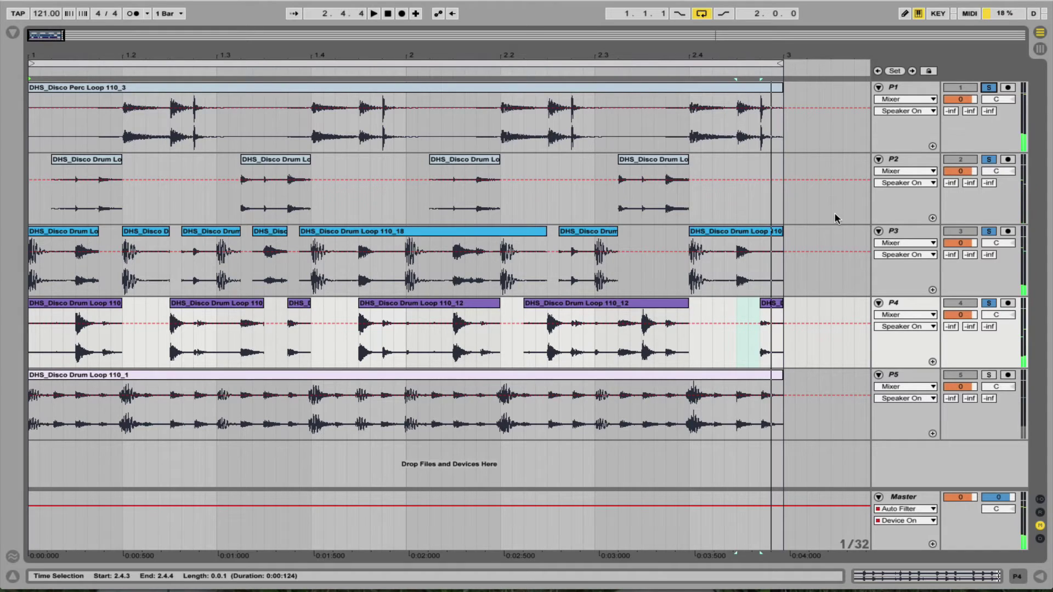
- Audition the P5 loop on its own in solo
click(989, 375)
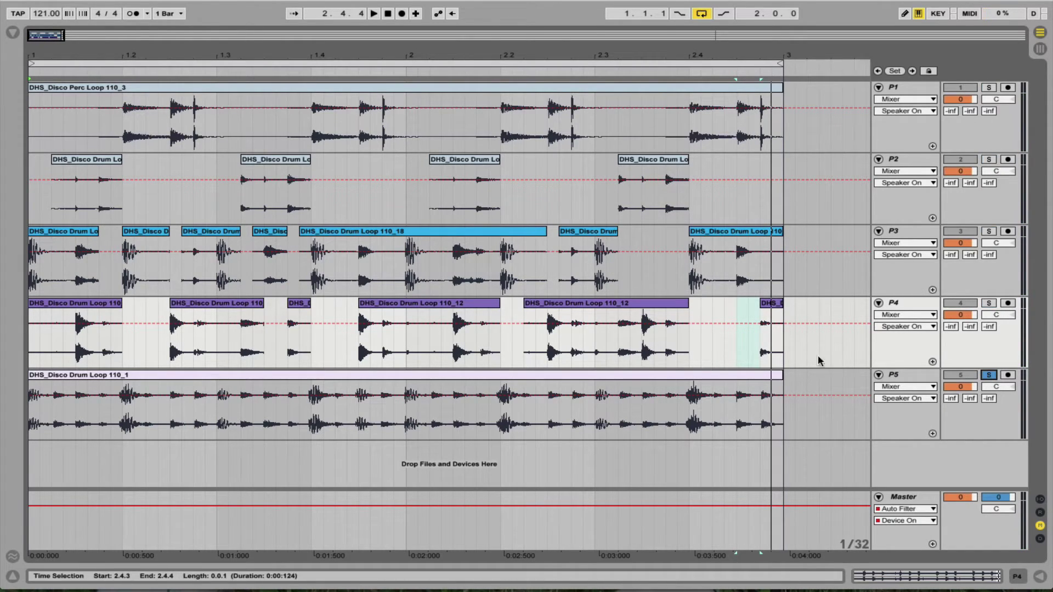
key(space)
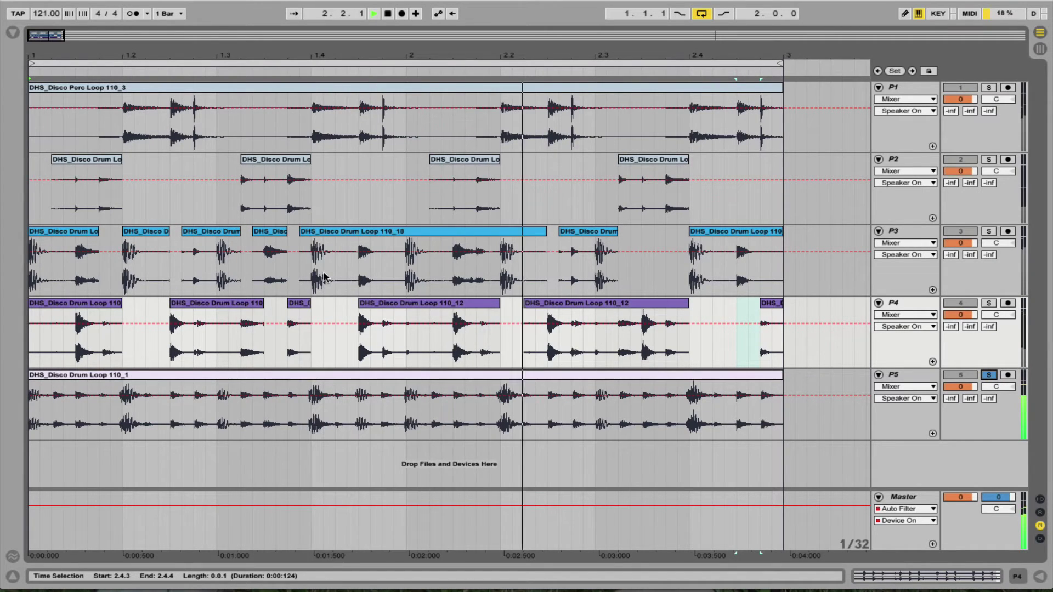
key(space)
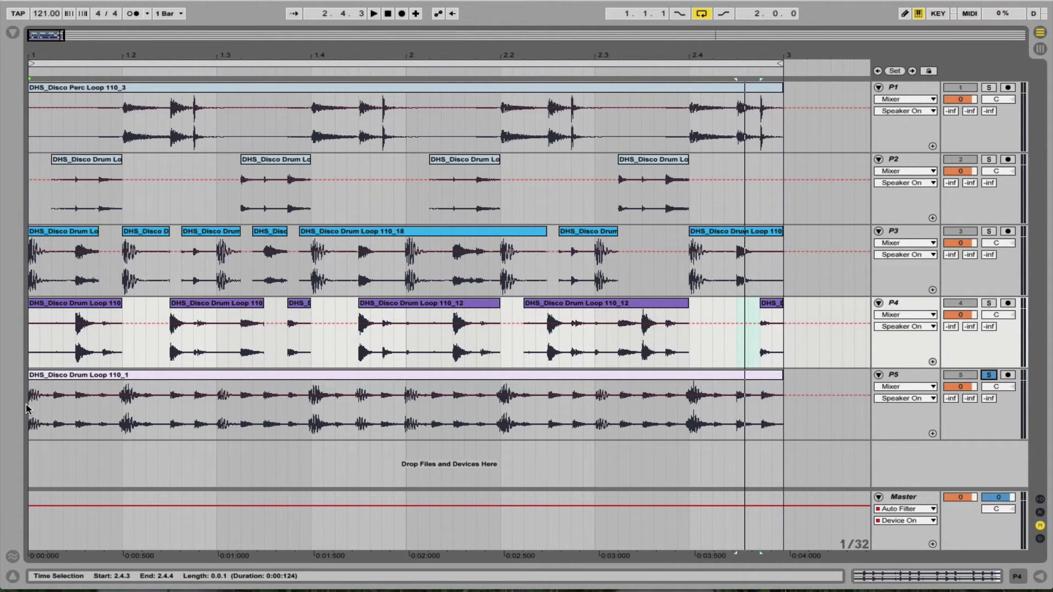
- Cut the P5 loop's opening sixteenth at 1.1.1 and the section from 1.1.4 to 1.2.3
key(Home)
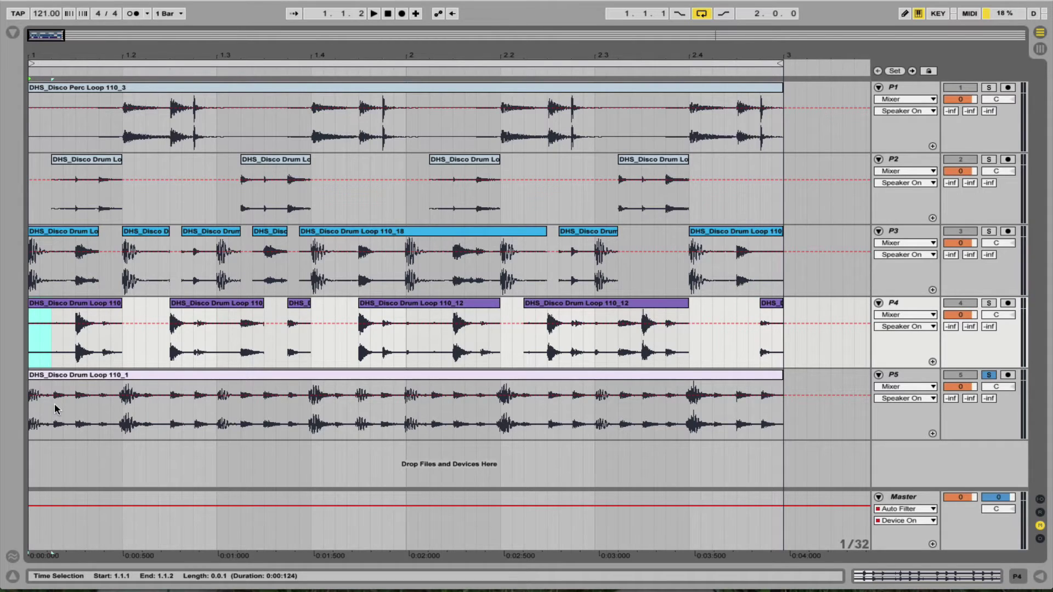
click(34, 399)
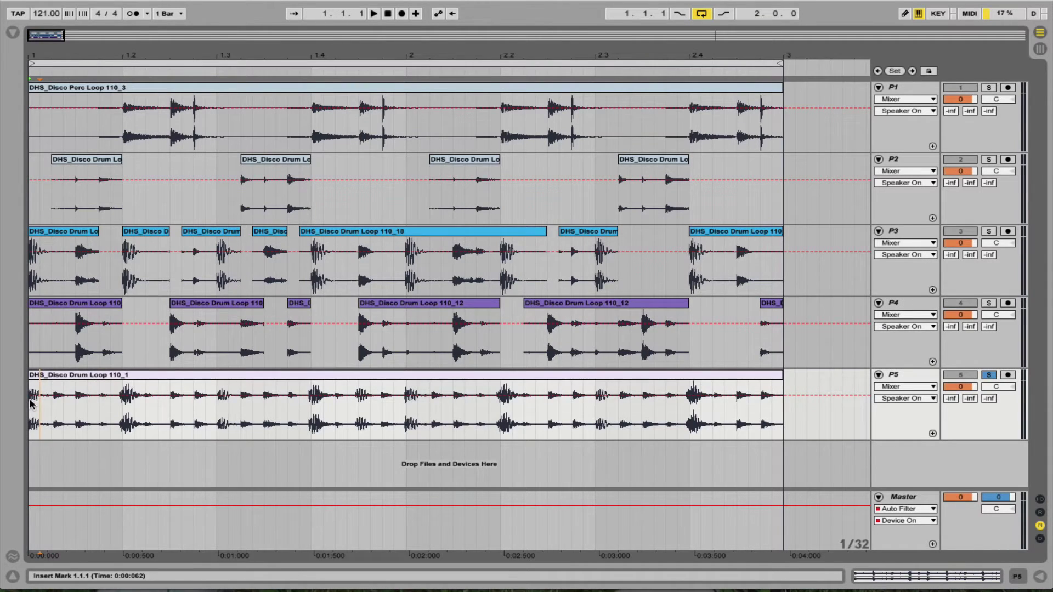
drag(31, 404, 50, 405)
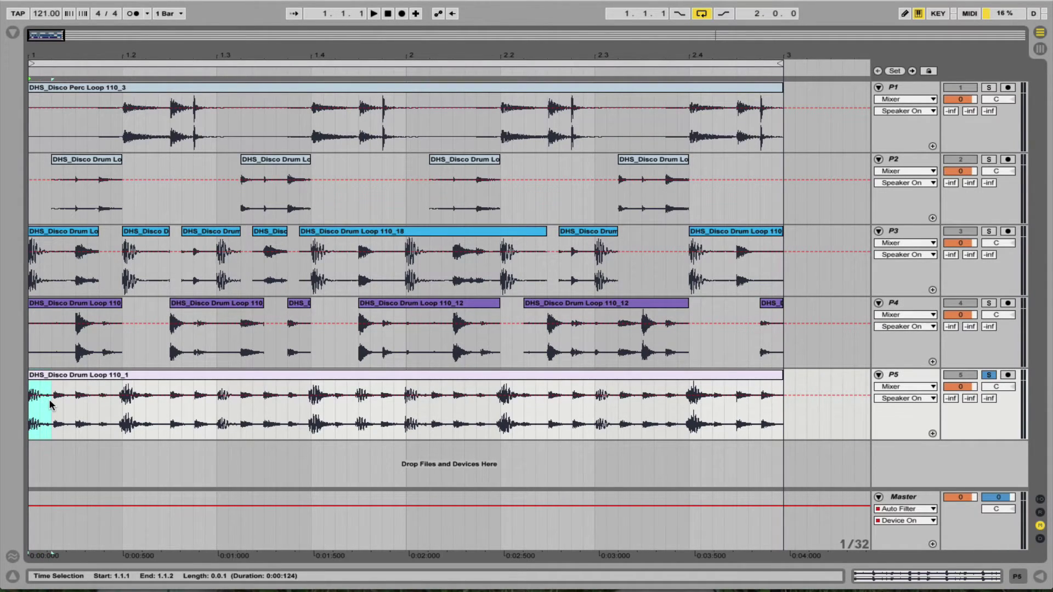
key(Delete)
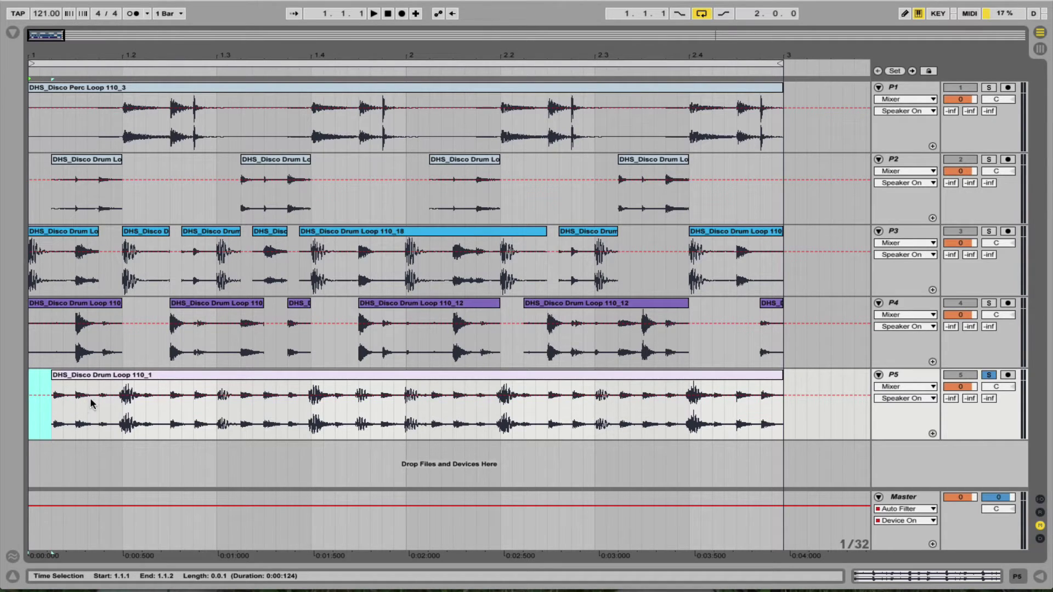
click(122, 407)
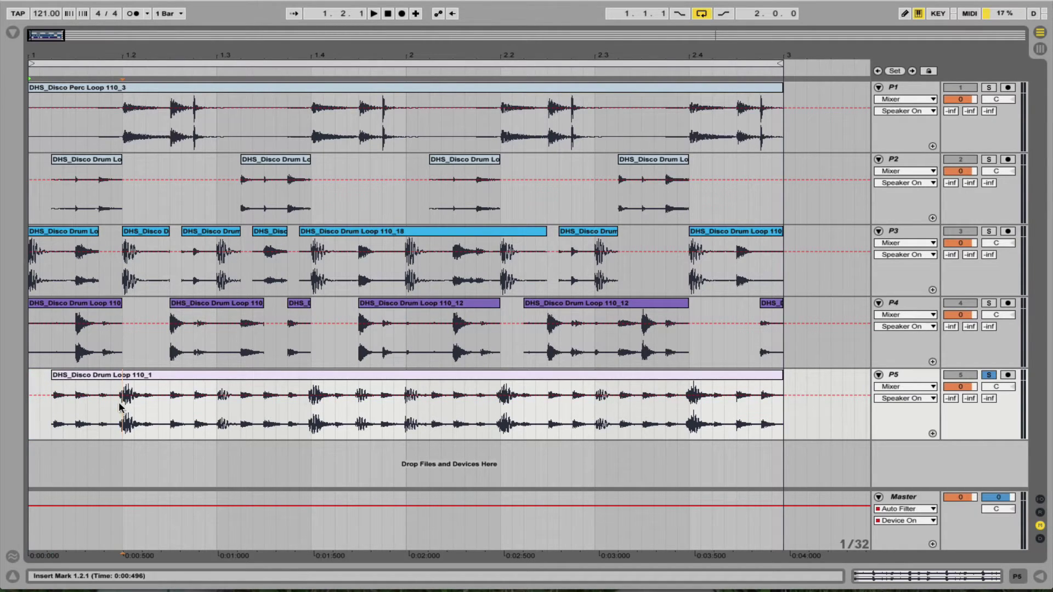
drag(113, 413, 162, 411)
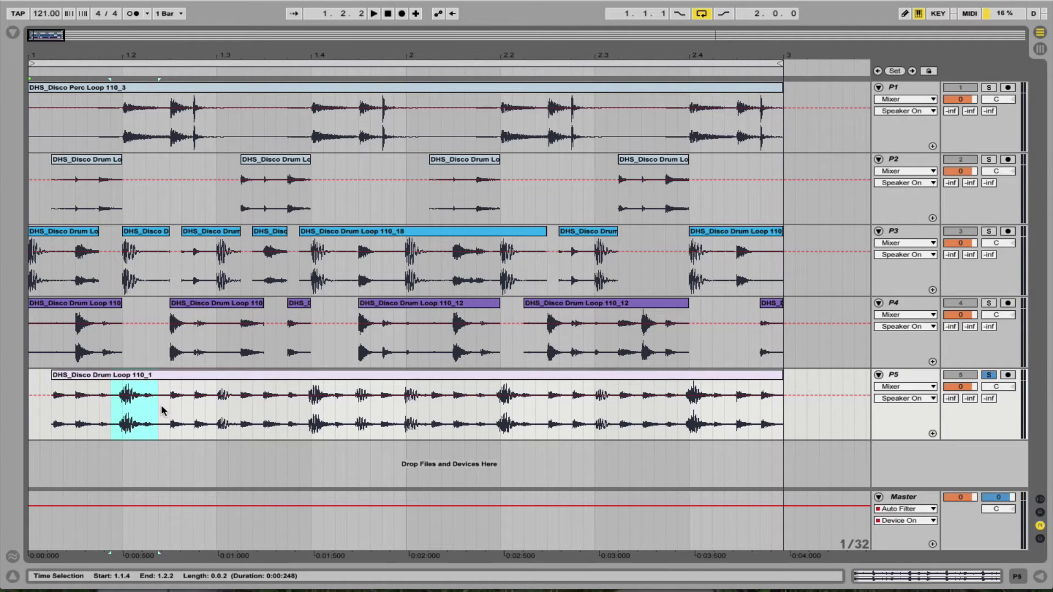
key(Delete)
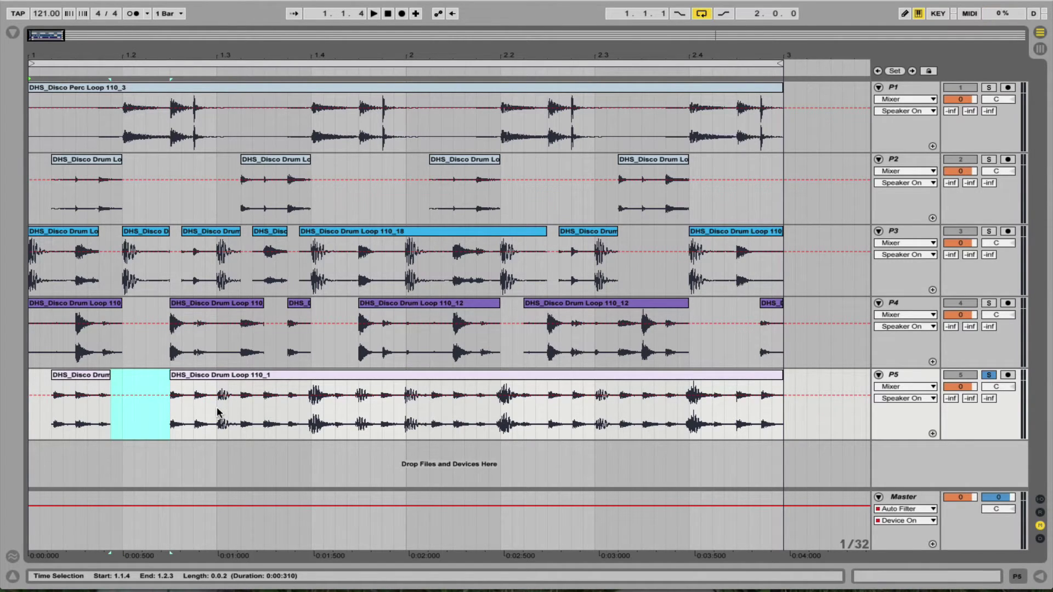
- Cut a sixteenth from the P5 loop at 1.3.1 and an eighth-note section starting in 1.3.4, around the 1.4 beat
drag(217, 411, 237, 412)
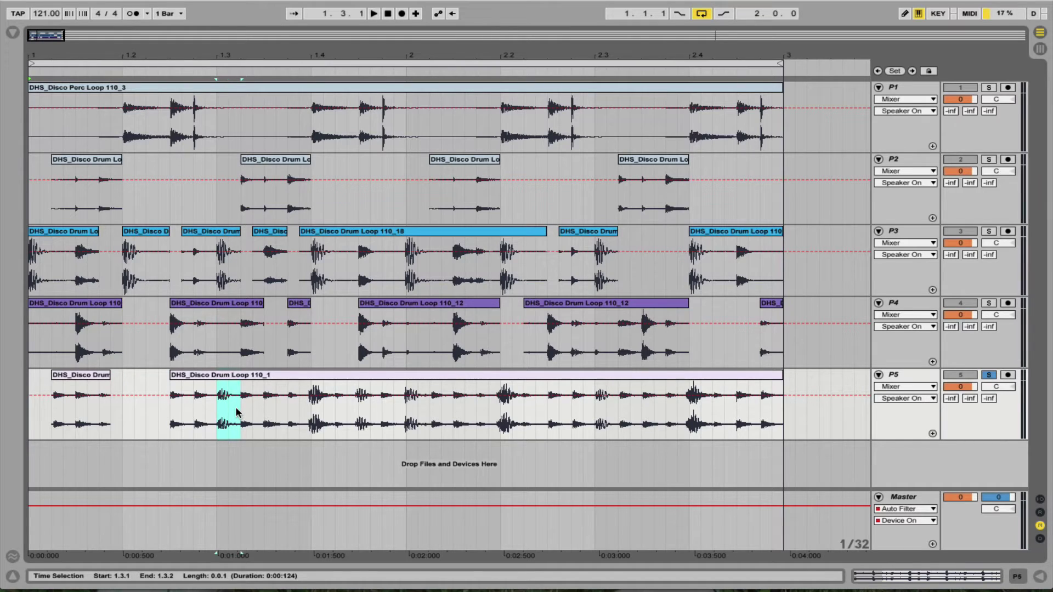
key(Delete)
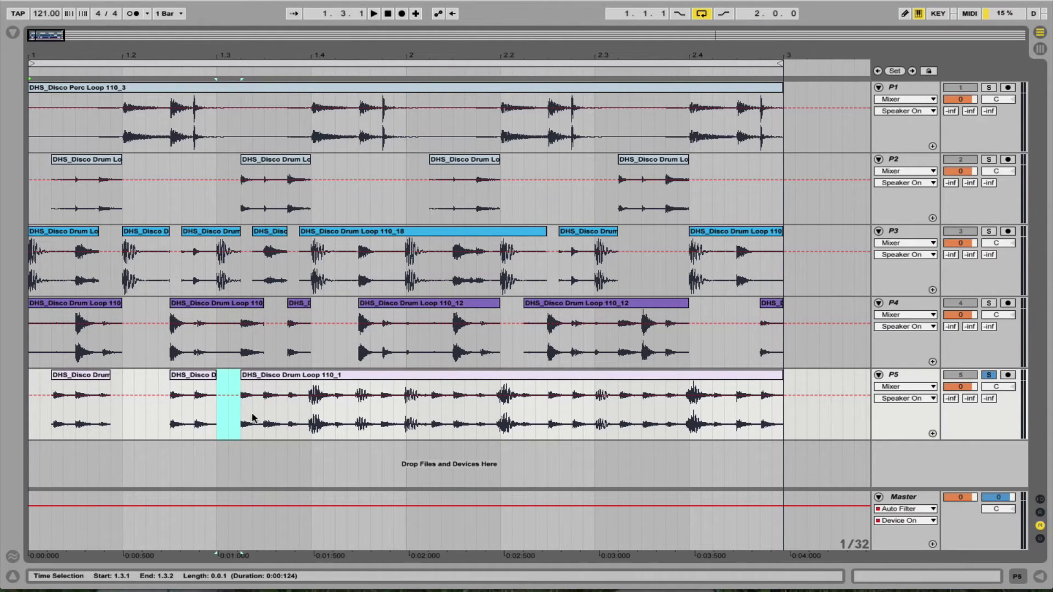
drag(301, 412, 345, 415)
key(Delete)
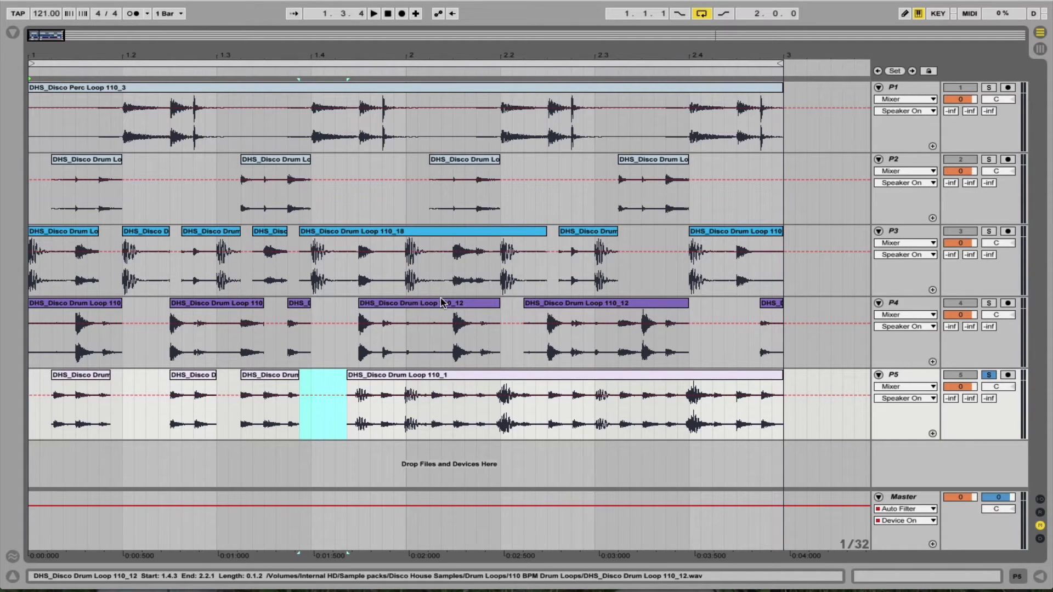
- Cut the sixteenths at 2.1.1 and 1.4.4 from the P5 loop, and the section from 2.1.4 to 2.2.2
drag(406, 417, 430, 412)
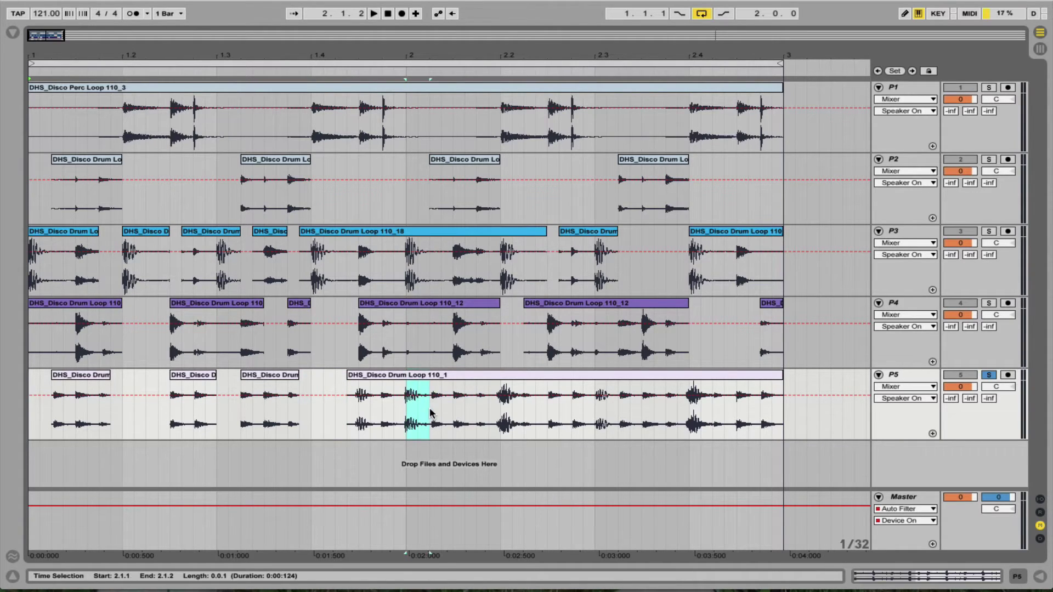
key(Delete)
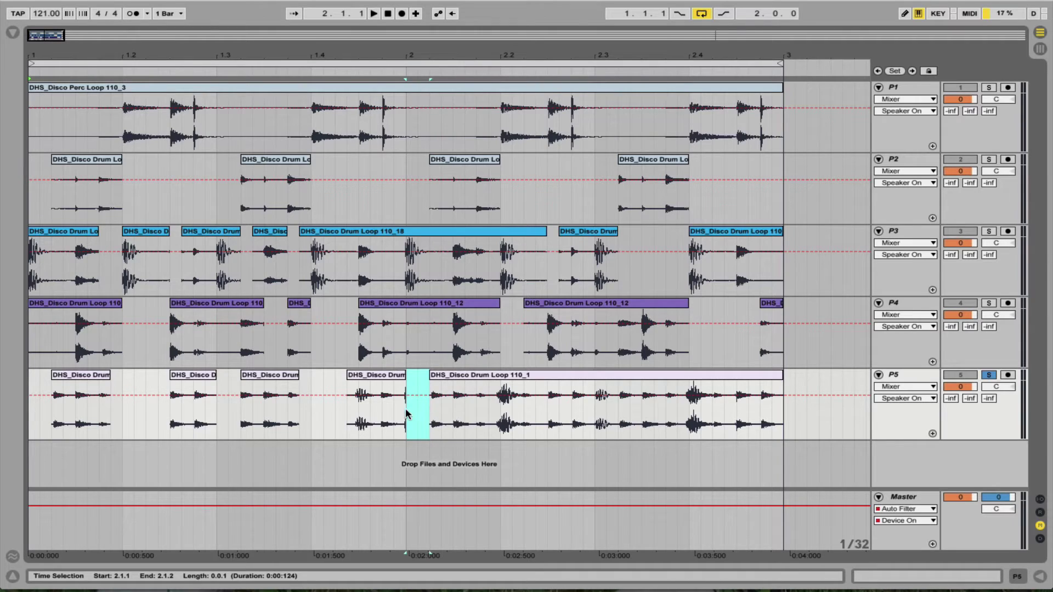
drag(394, 407, 418, 413)
key(Delete)
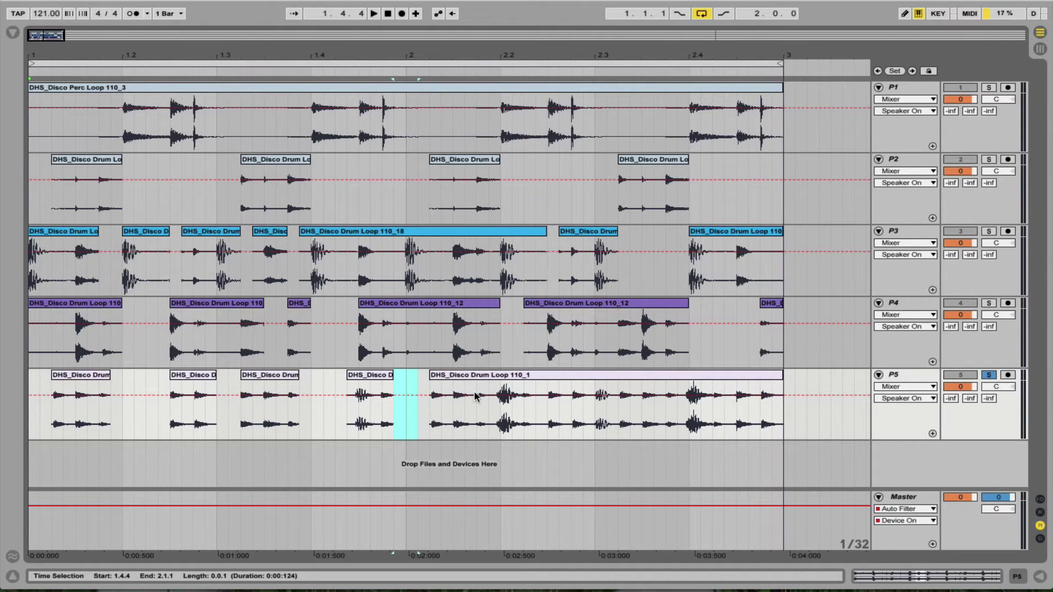
drag(489, 415, 533, 413)
key(Delete)
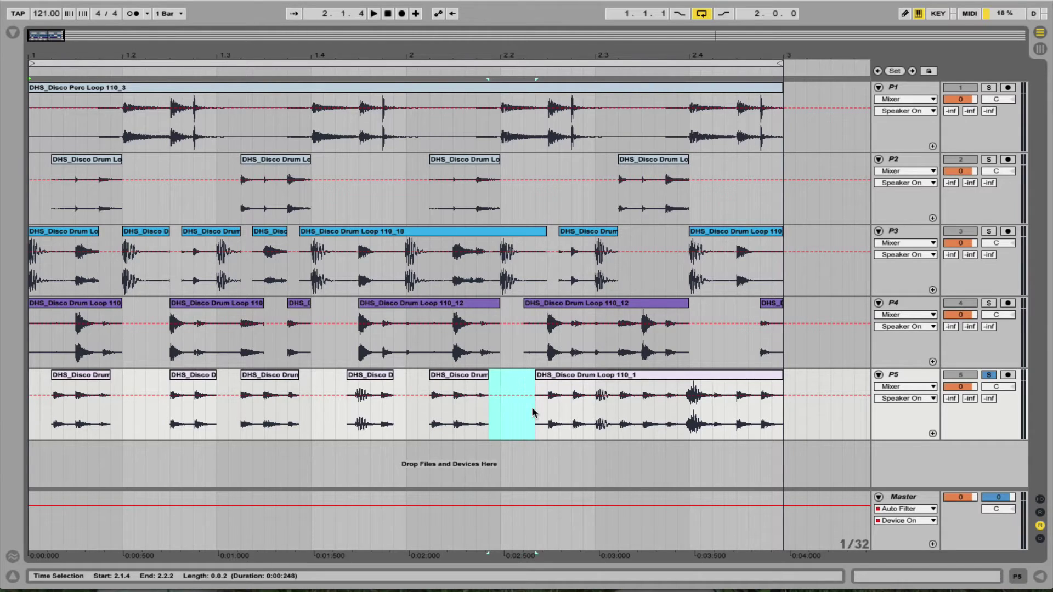
- Cut the section from 2.3.4 to 2.4.2 and the sixteenth at 2.3.1 out of the P5 loop
drag(681, 408, 722, 413)
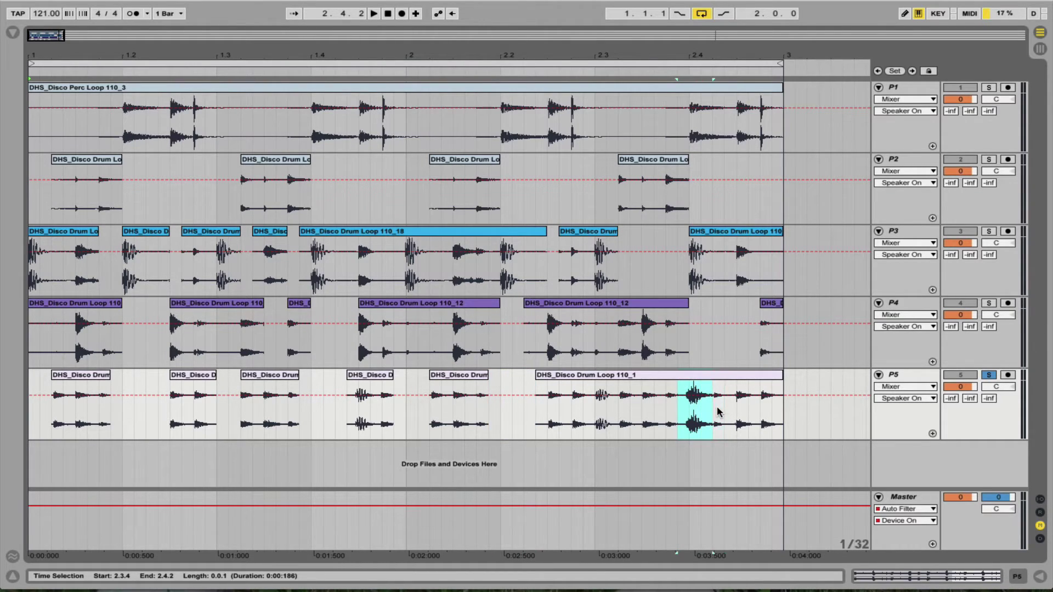
key(Delete)
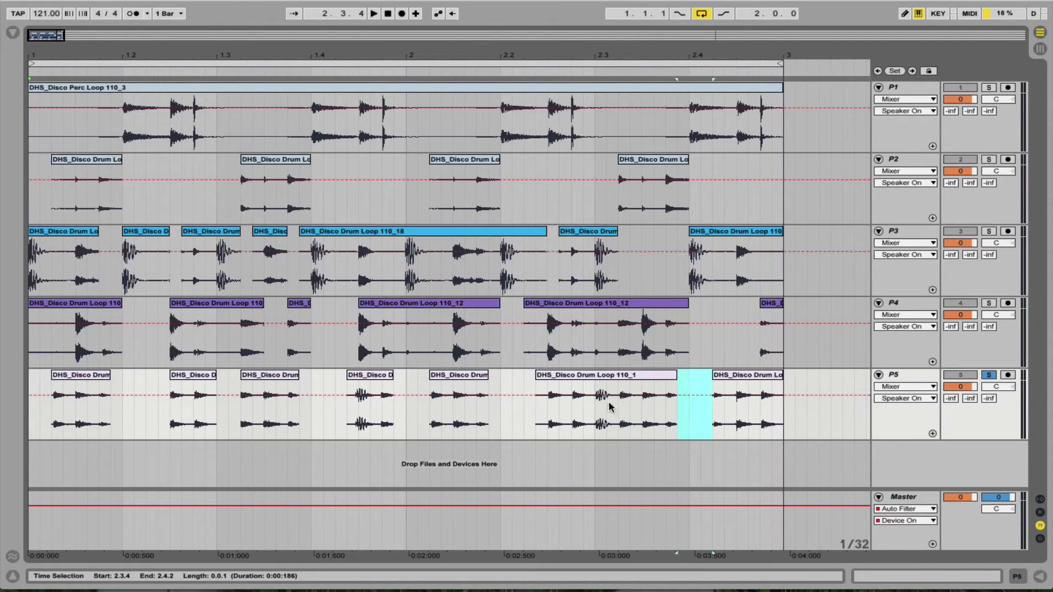
drag(598, 413, 616, 410)
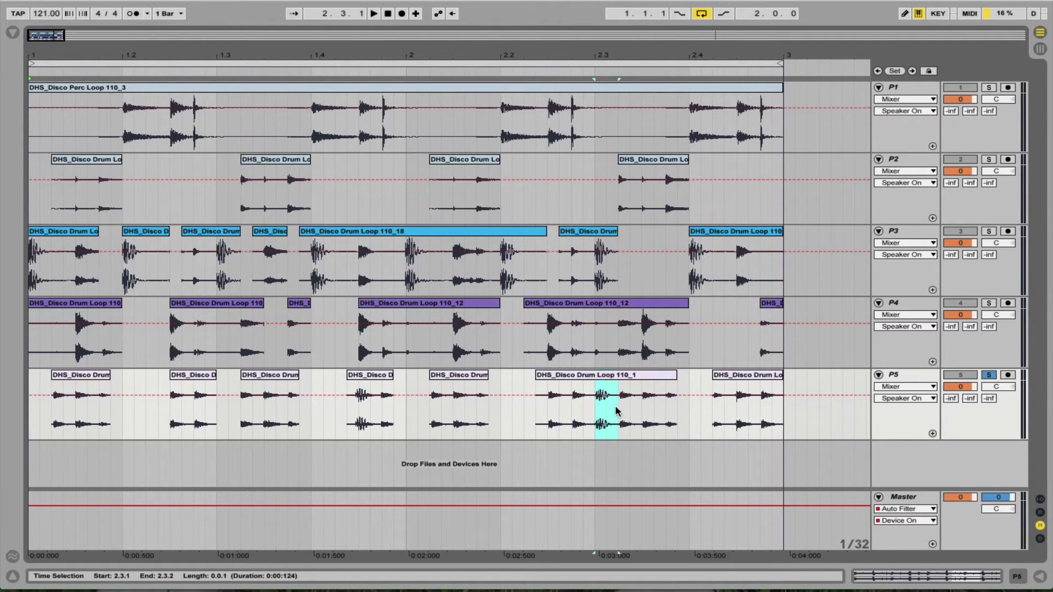
key(Delete)
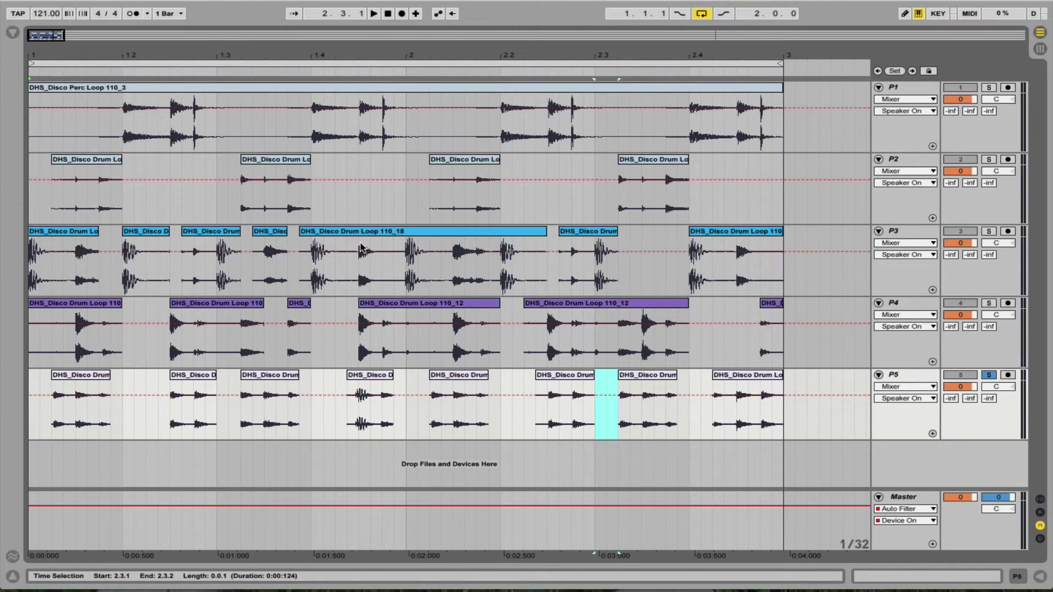
- Cut the sixteenth at 1.4.3 from the P3 loop, then audition all five loops together without solo
drag(360, 249, 378, 247)
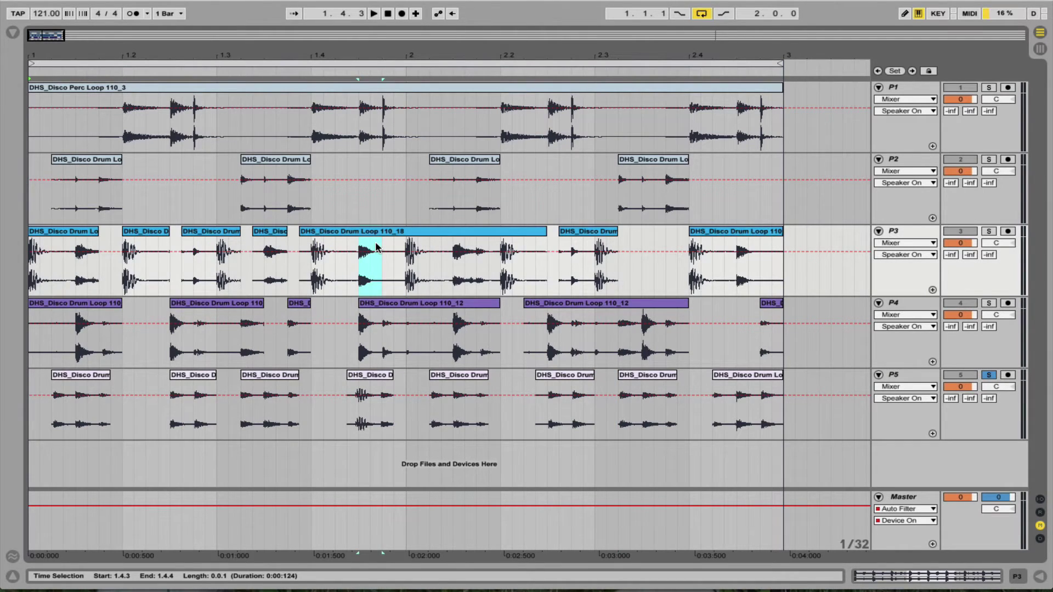
key(Delete)
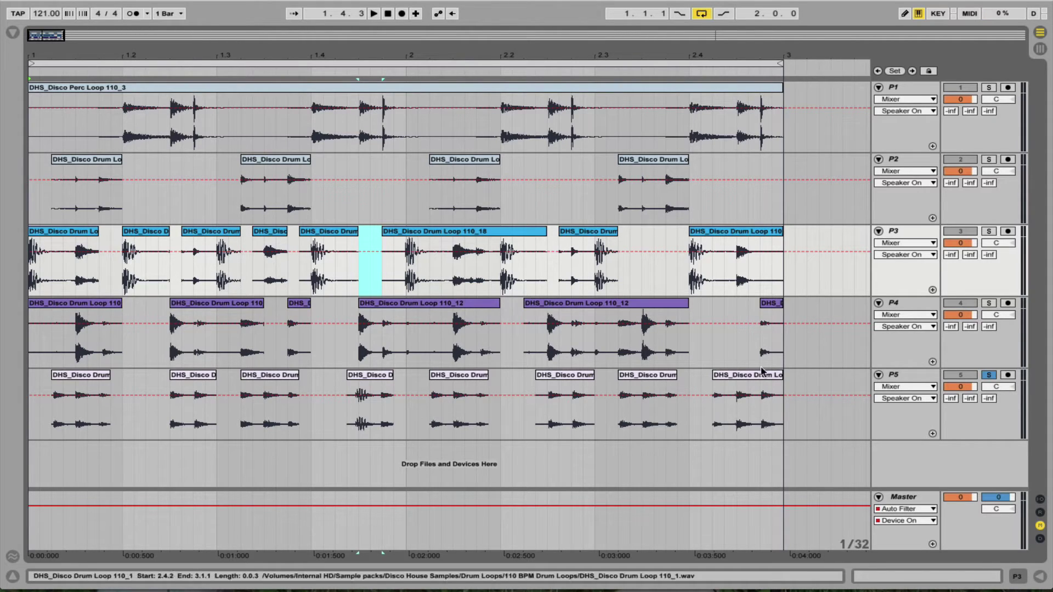
click(991, 376)
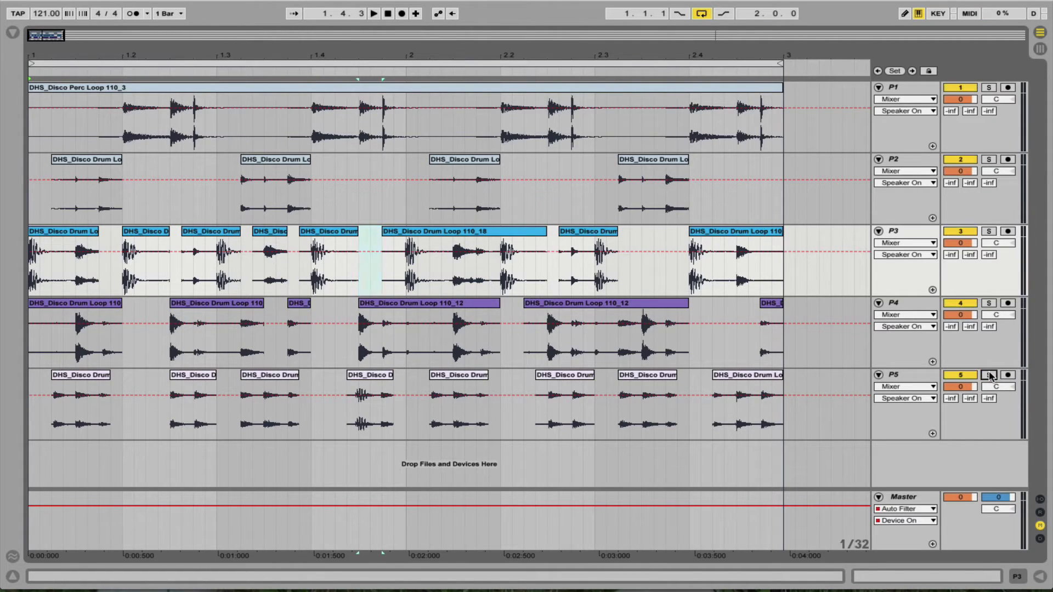
key(space)
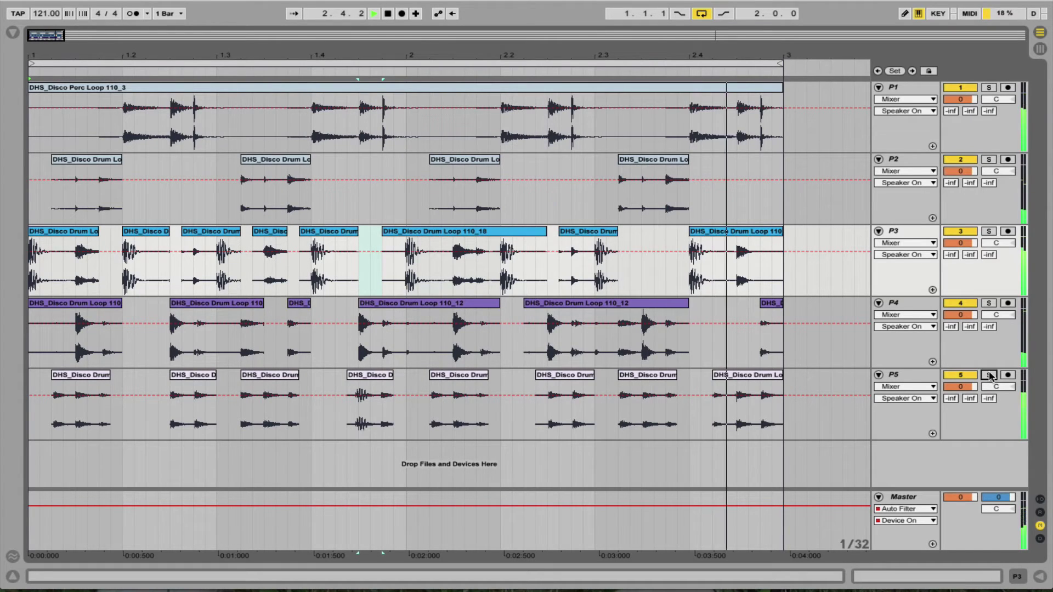
key(space)
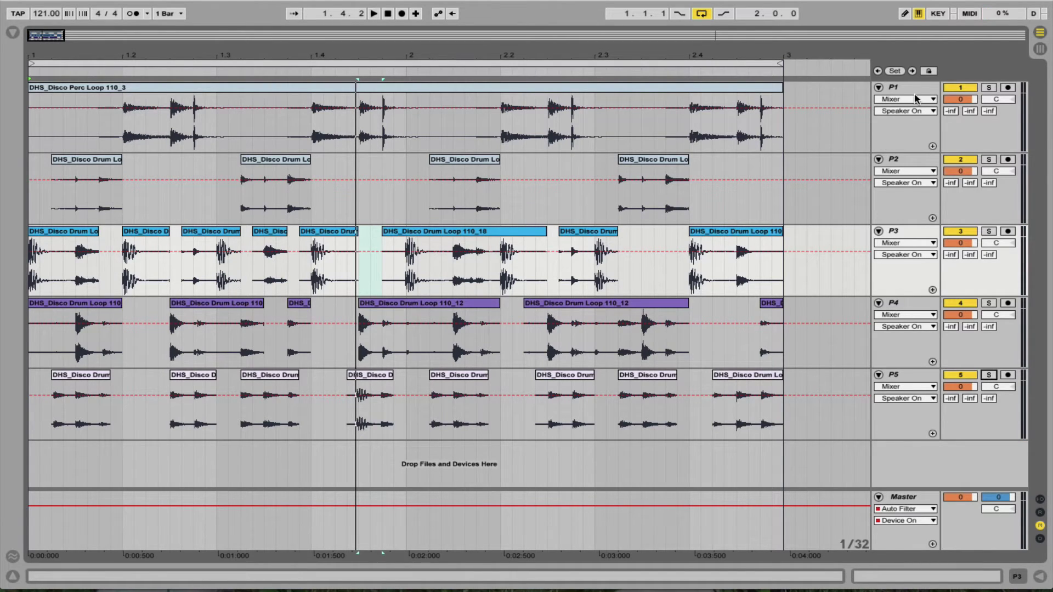
- Clear the browser's old search and add an EQ Eight from the audio effects to the P1 track
click(13, 33)
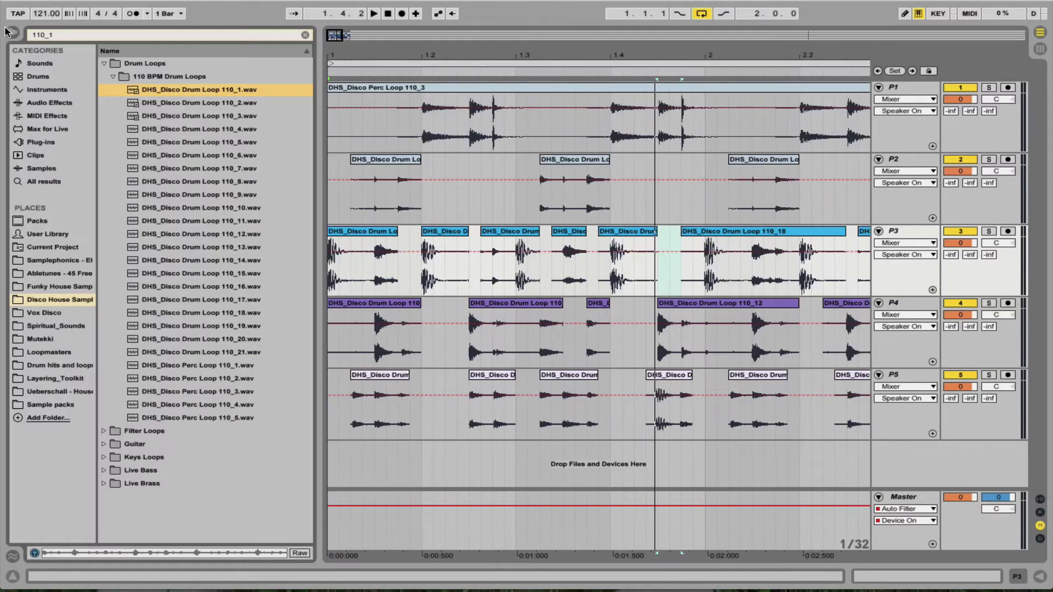
click(52, 126)
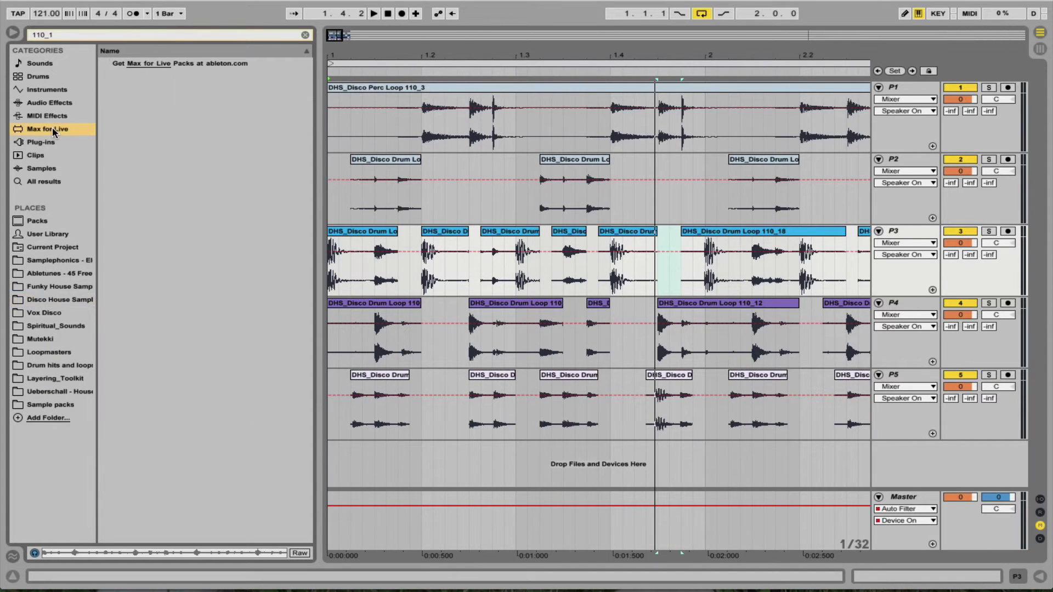
click(55, 99)
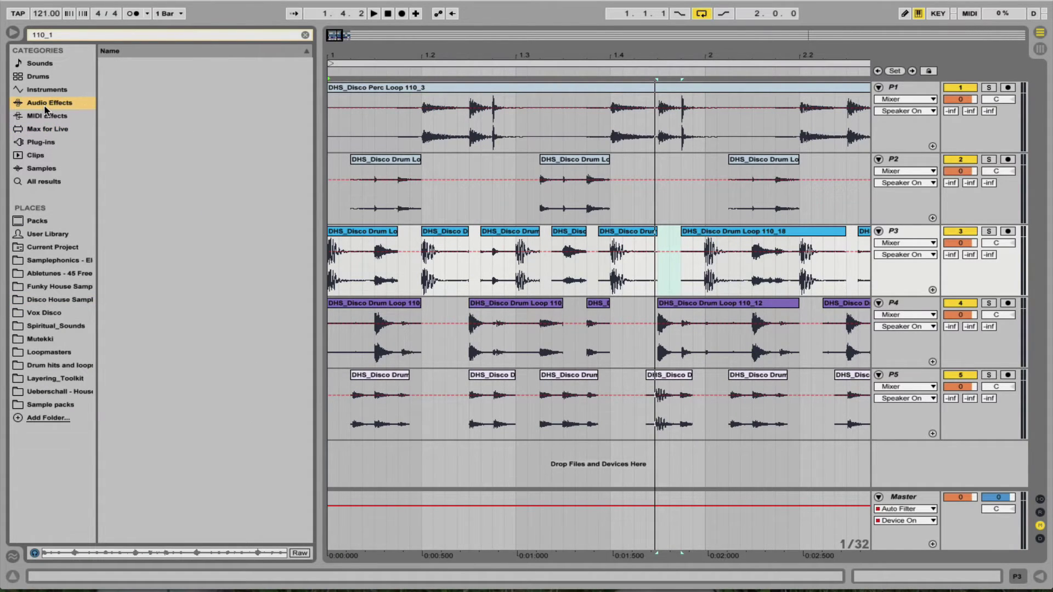
click(305, 34)
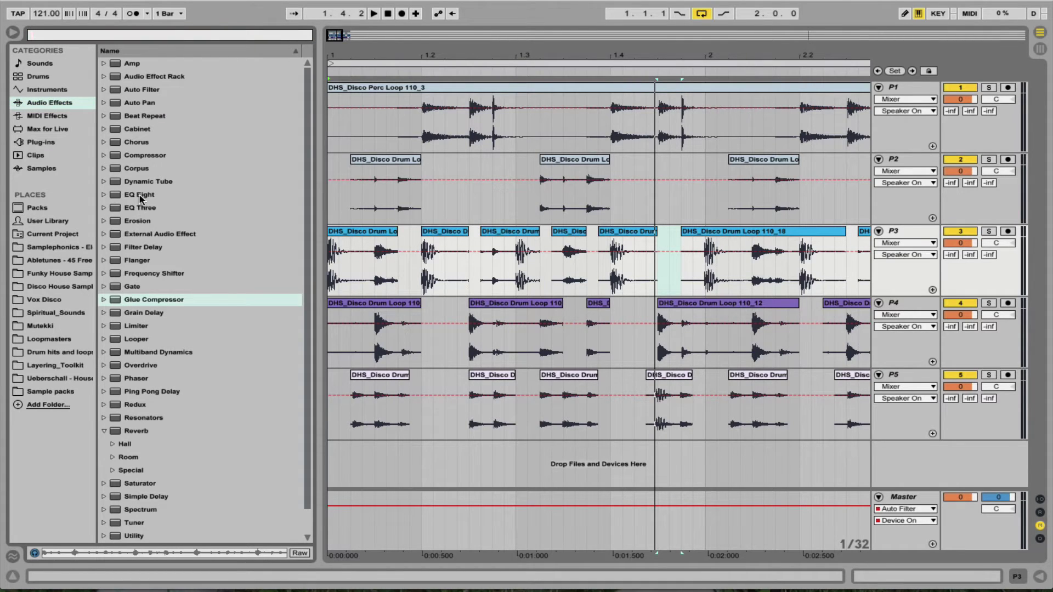
drag(139, 199, 598, 104)
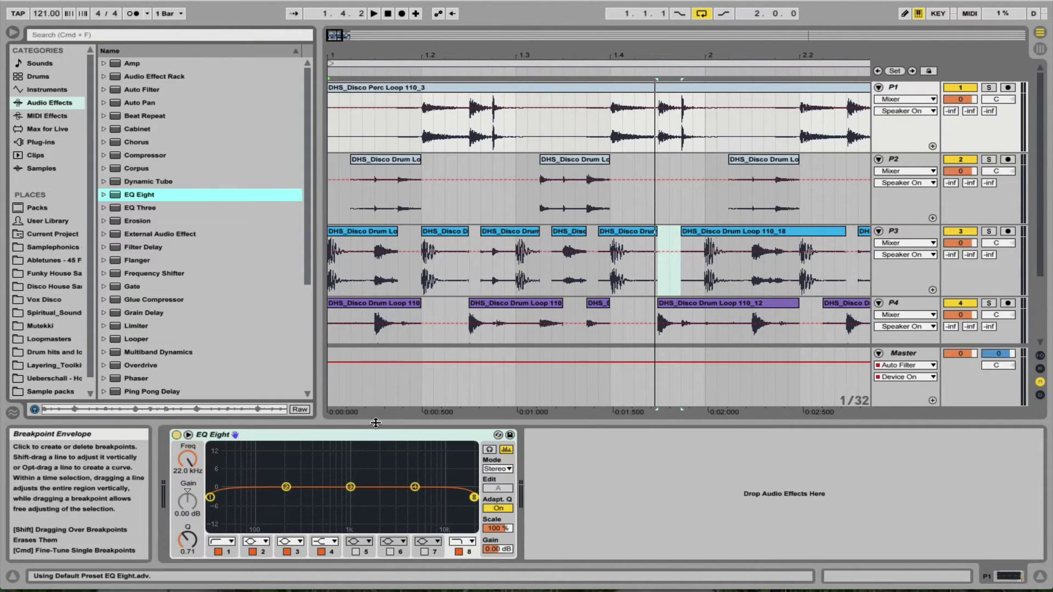
- Copy P1's EQ Eight onto the P2 and P3 tracks
click(386, 437)
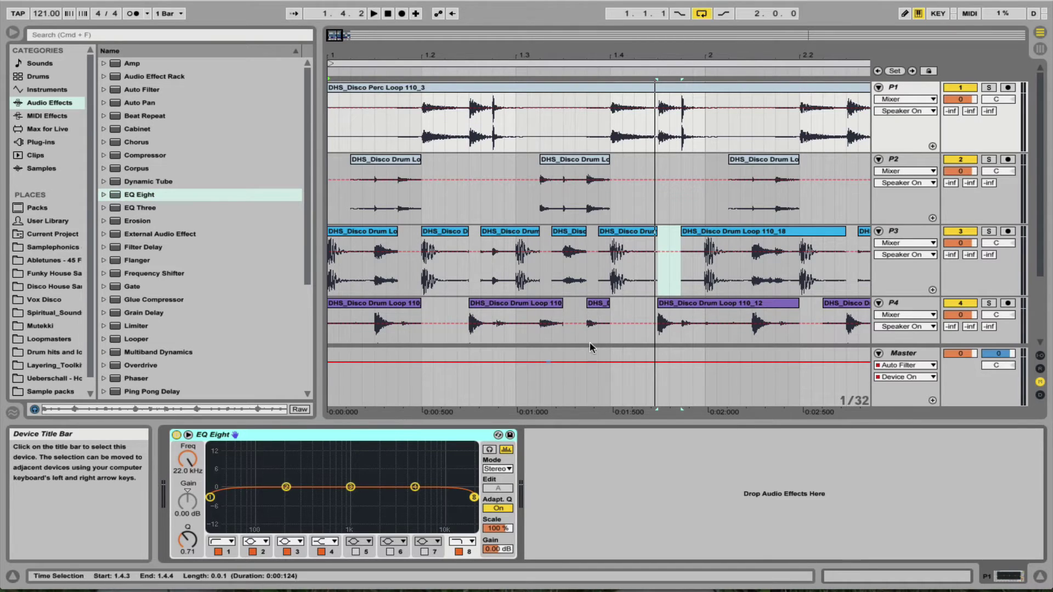
click(916, 163)
click(600, 456)
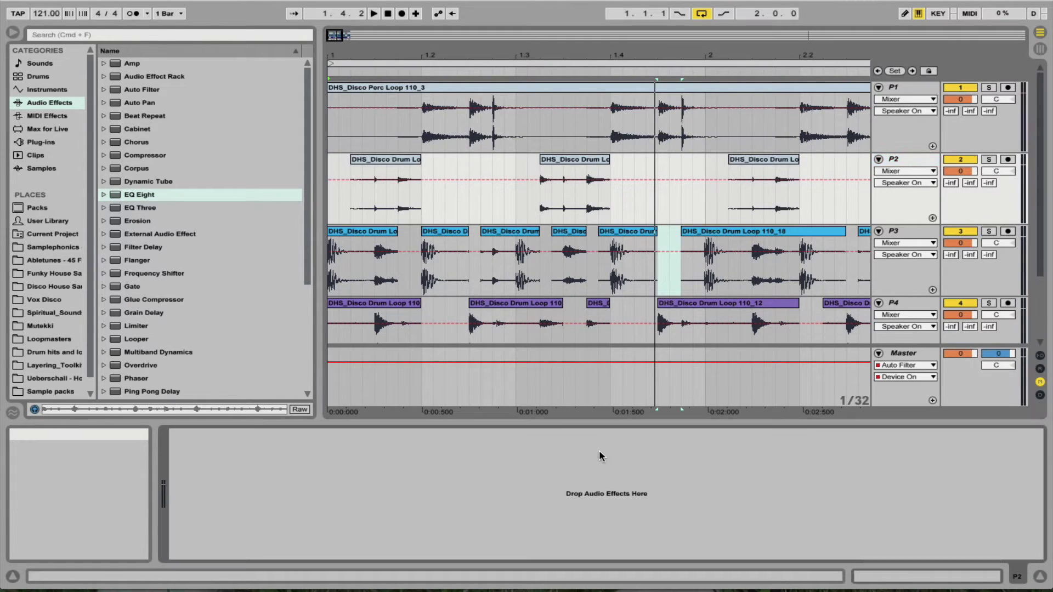
key(super+v)
click(928, 243)
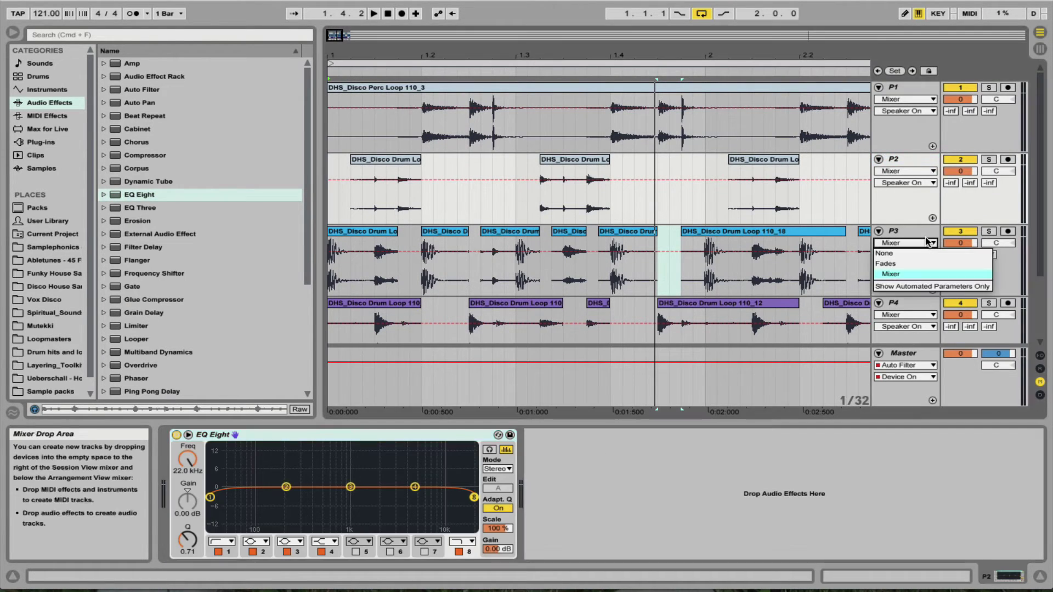
click(908, 229)
click(908, 228)
click(601, 459)
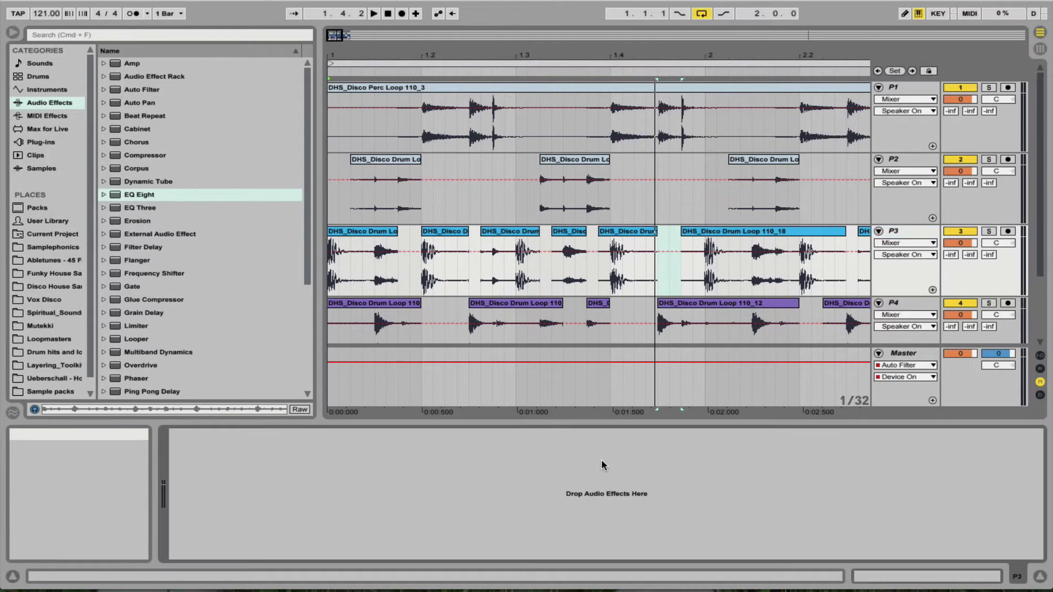
key(super+v)
- Paste the same EQ Eight onto the P4 and P5 tracks
click(894, 303)
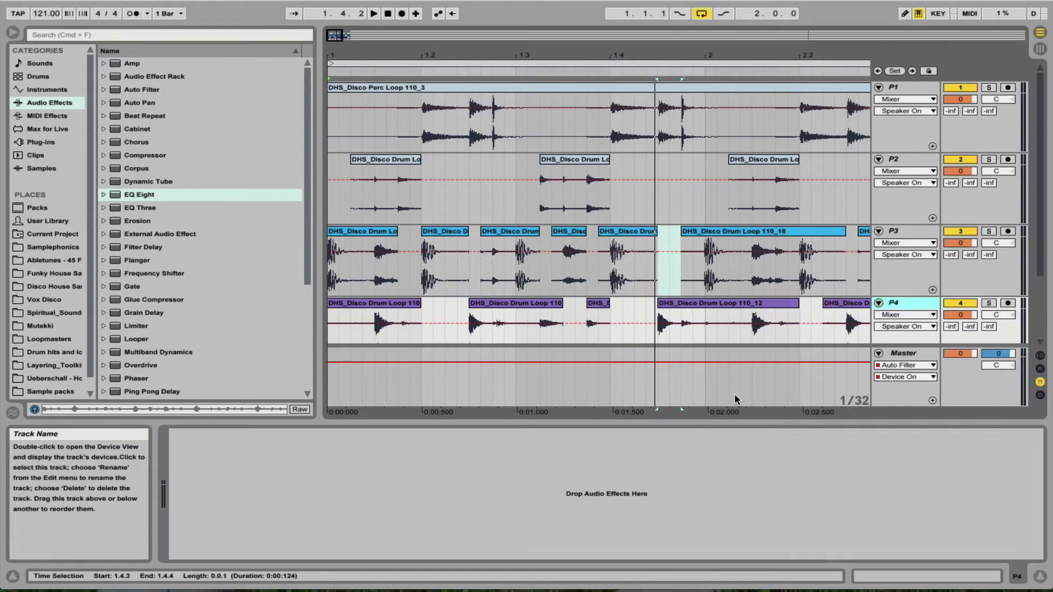
click(644, 473)
key(super+v)
scroll(603, 330, down, 3)
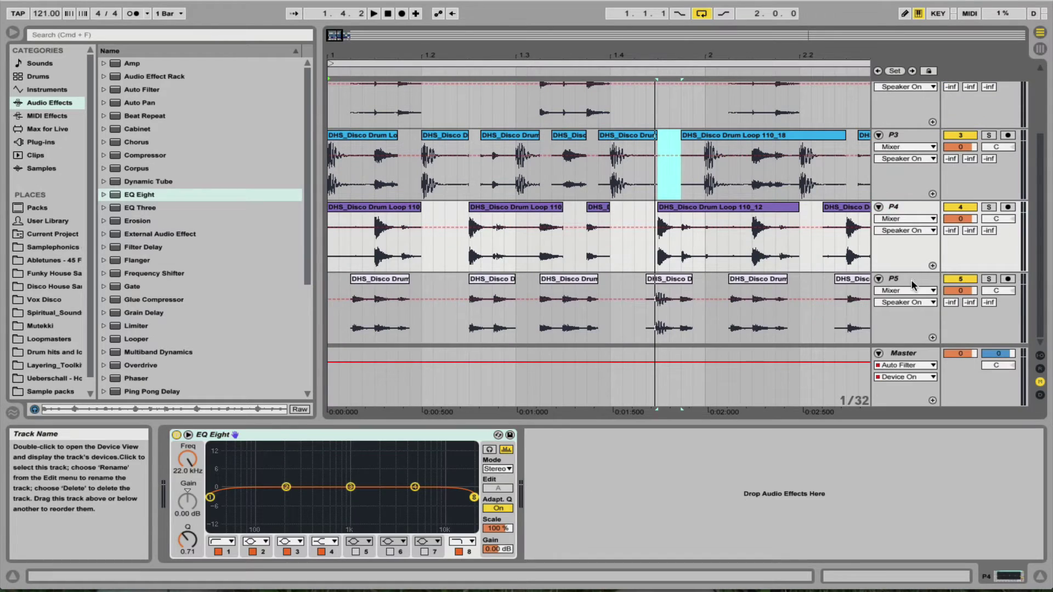
click(894, 279)
click(670, 536)
key(super+v)
scroll(805, 205, up, 3)
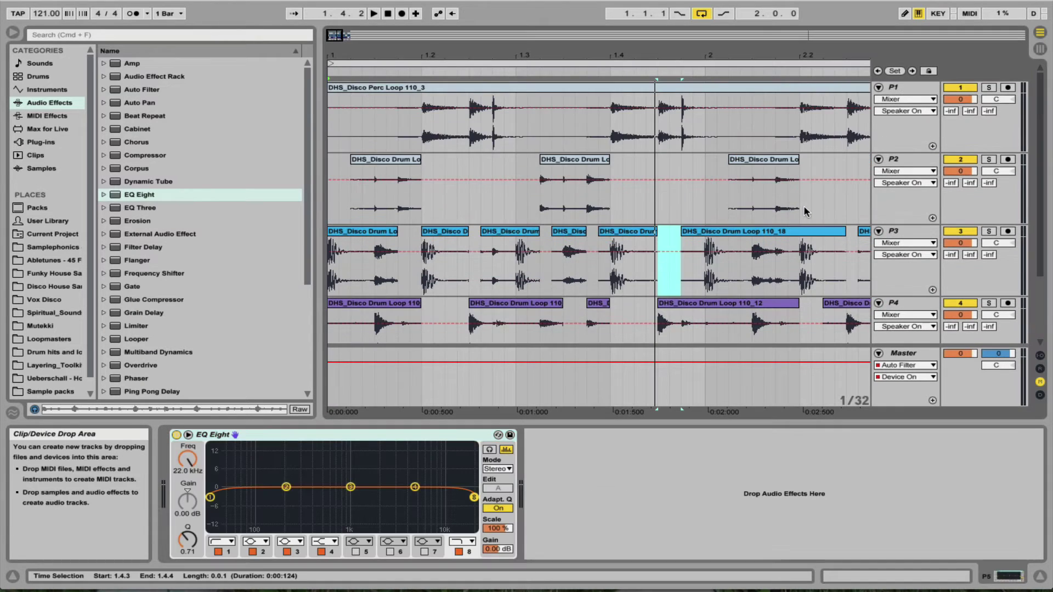
- Play P1 in solo and raise its EQ Eight low-cut filter 1 to 204 Hz with a Q of 1.06
click(989, 88)
key(space)
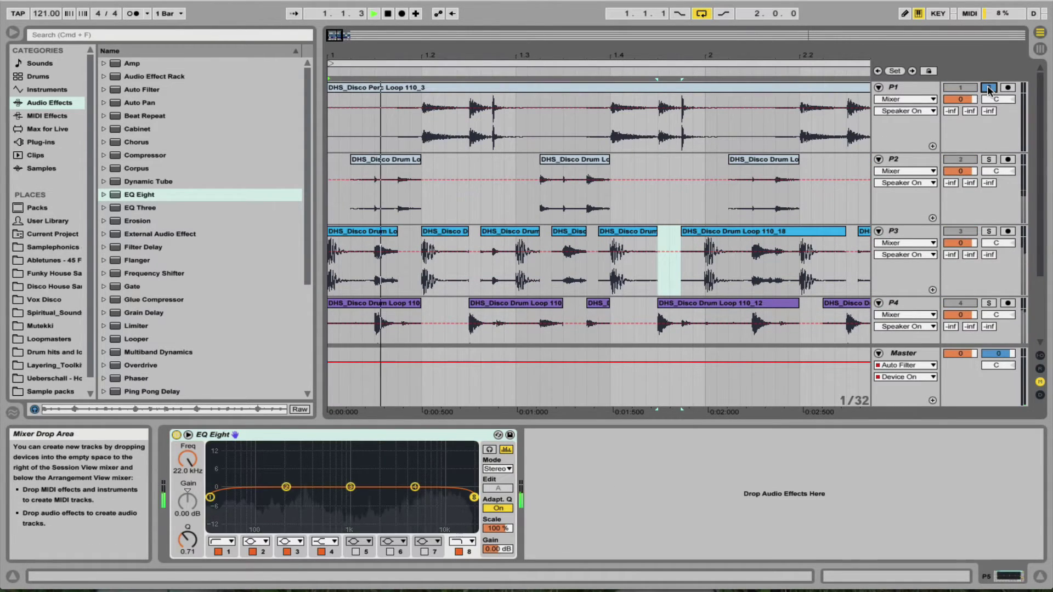
click(893, 87)
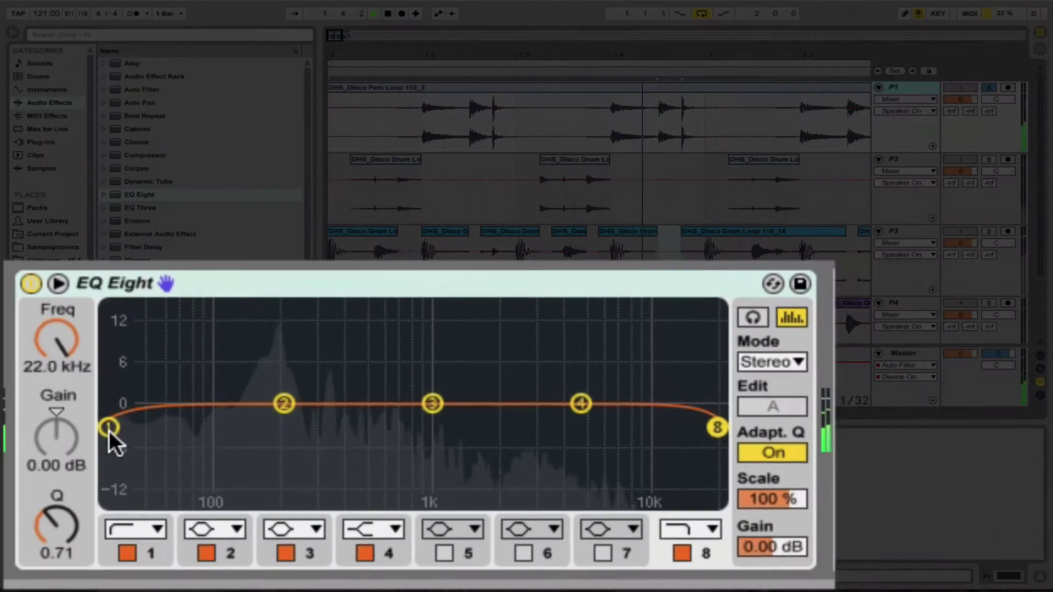
drag(210, 498, 229, 497)
drag(159, 418, 295, 397)
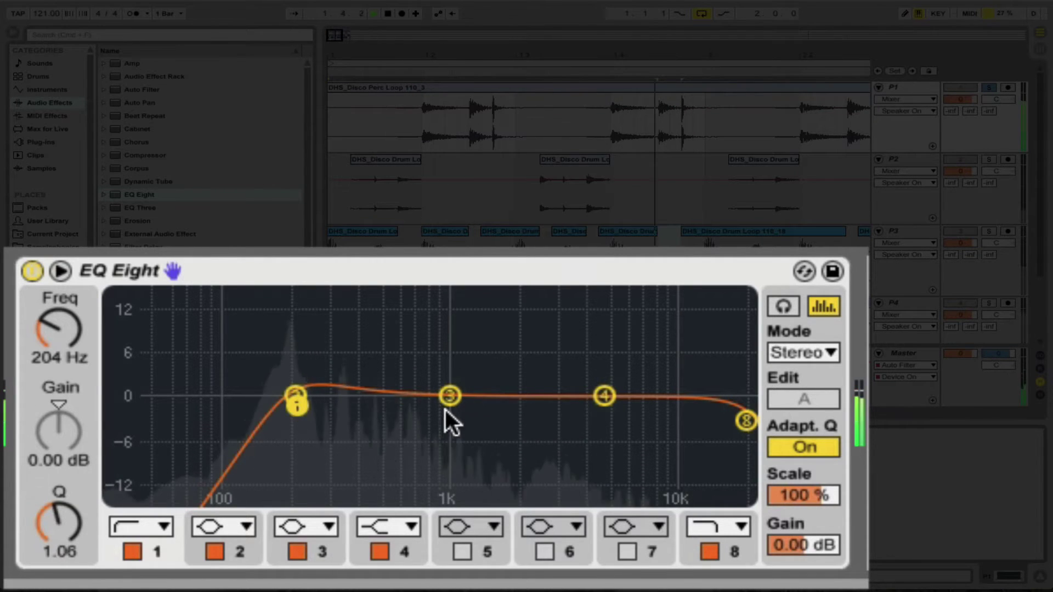
- Soften P1's highs by setting EQ Eight band 3 to 11.2 kHz with a gain of -3.84 dB
drag(450, 396, 670, 424)
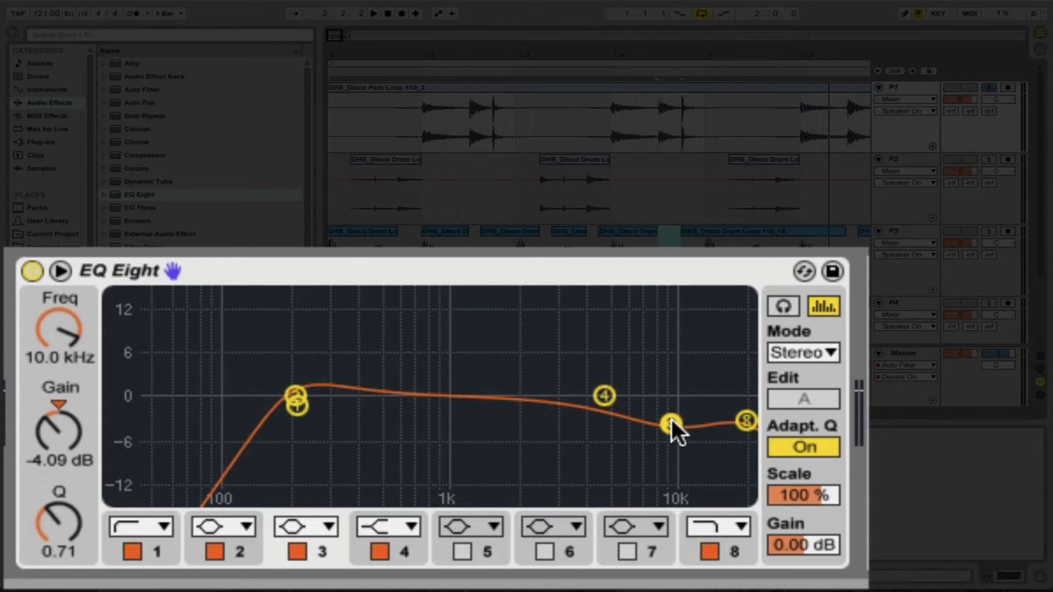
drag(673, 424, 696, 421)
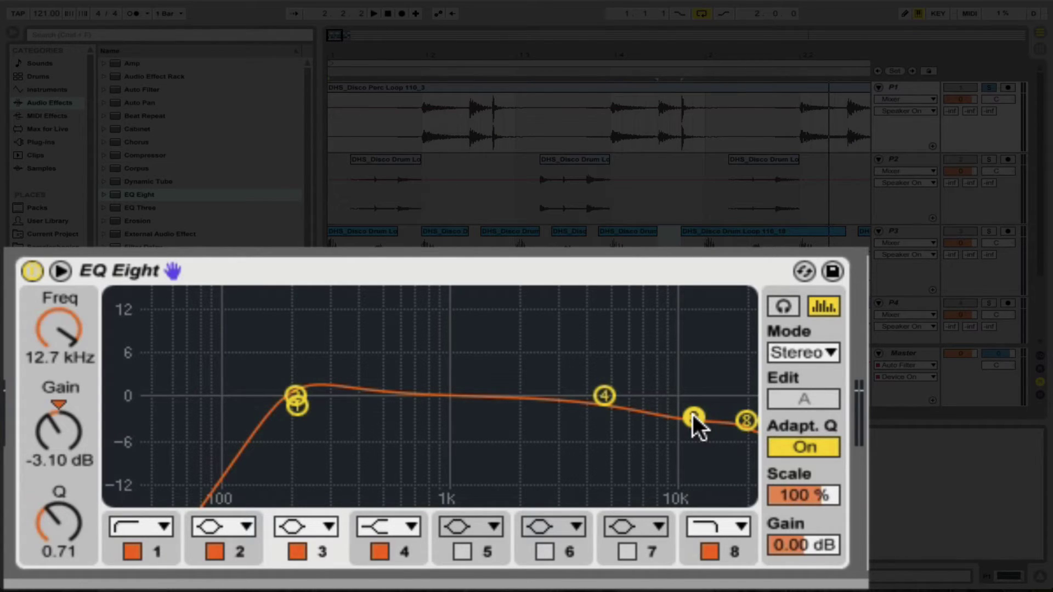
drag(693, 415, 681, 415)
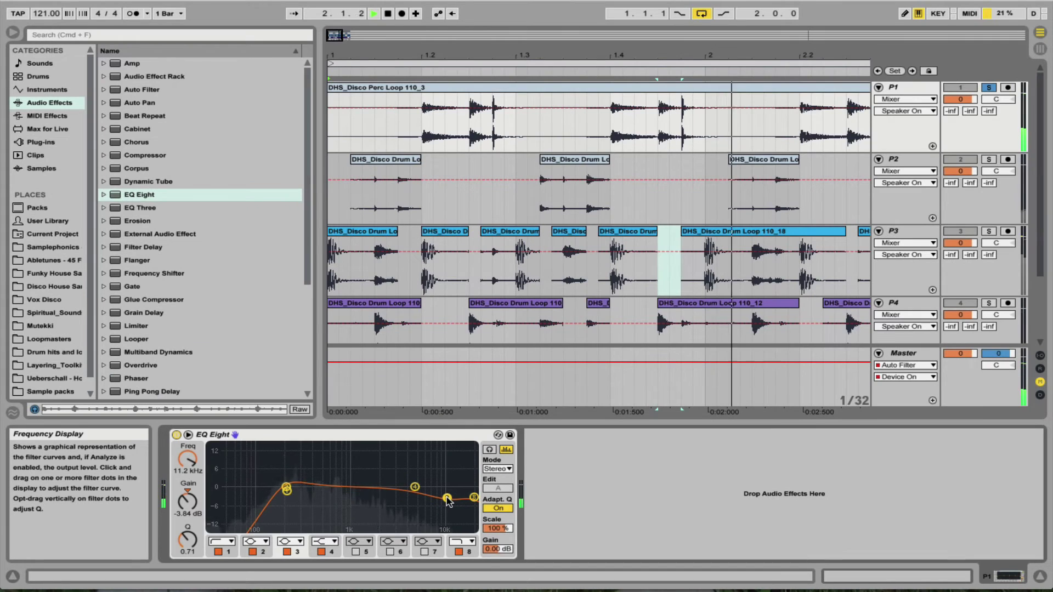
key(space)
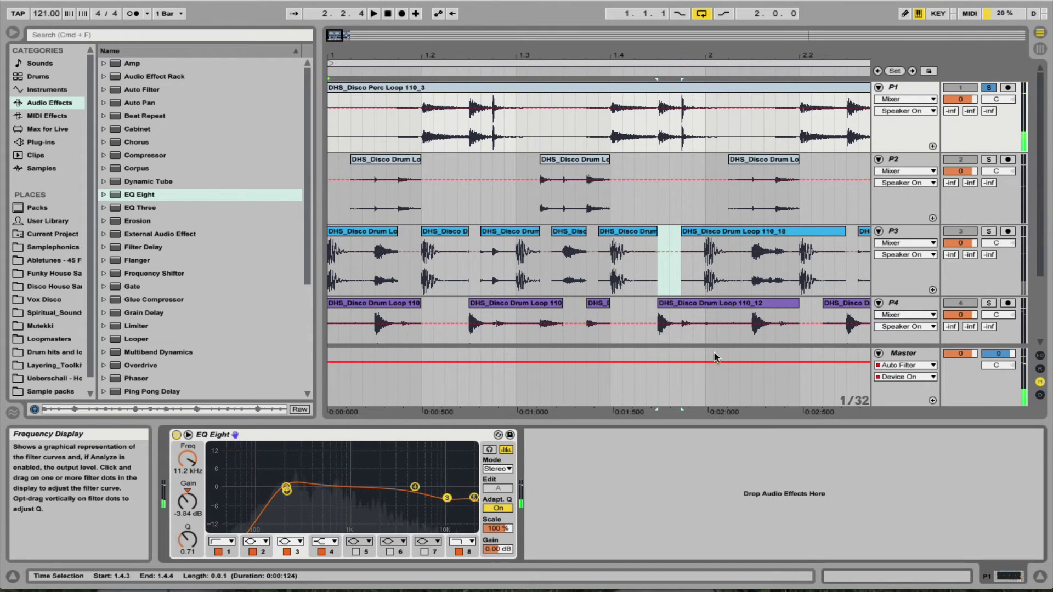
- Play P2 in solo and narrow its EQ Eight, raising low cut 1 just above band 2 and lowering high cut 8 to 5.39 kHz
click(990, 161)
key(space)
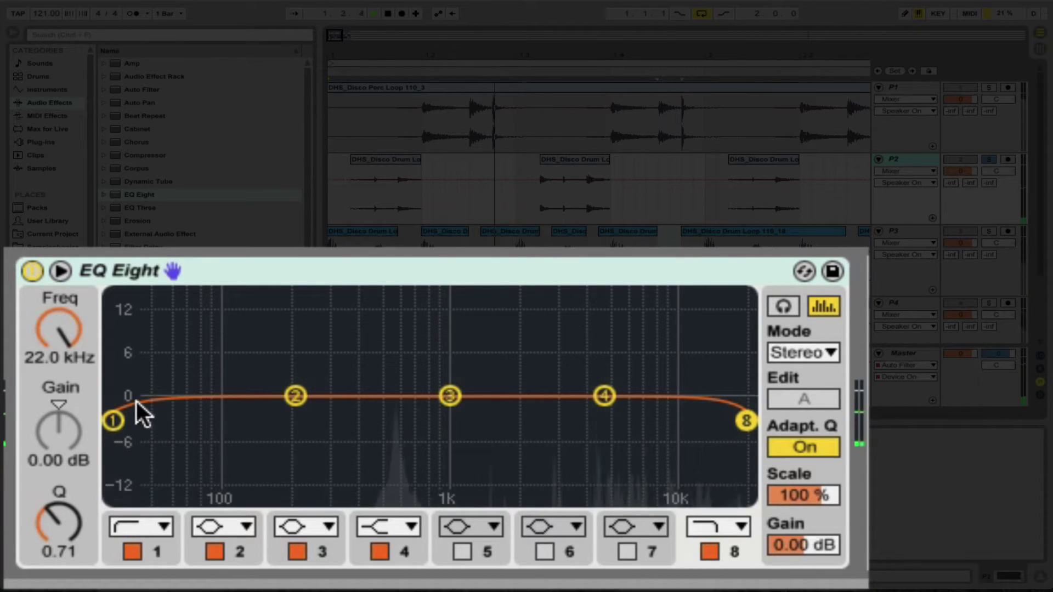
drag(114, 421, 340, 417)
drag(745, 421, 611, 421)
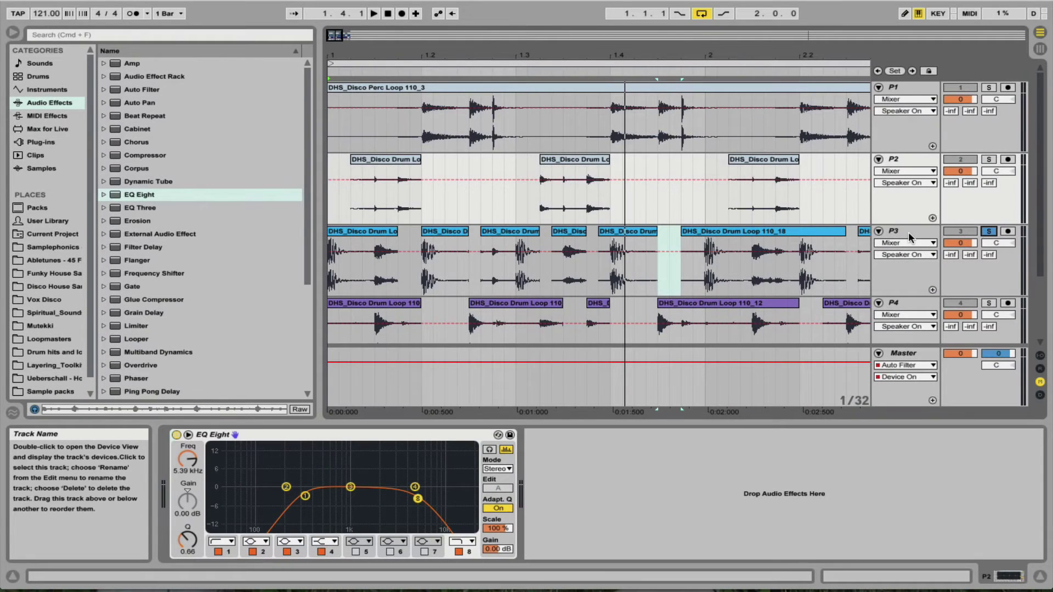
- Play P3 with its EQ Eight open and switch off filter 1, the low cut
click(909, 232)
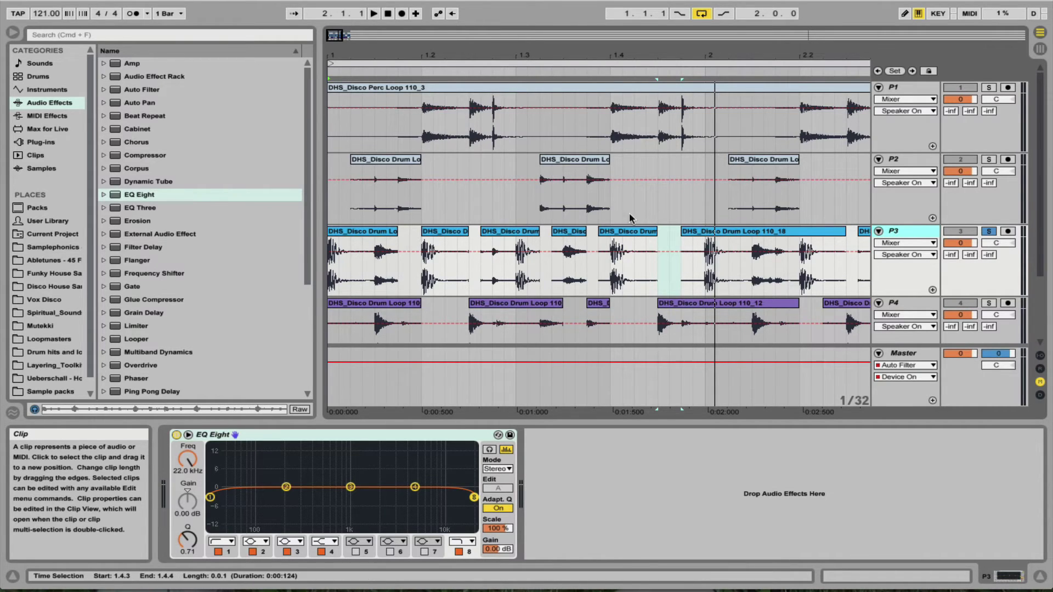
key(space)
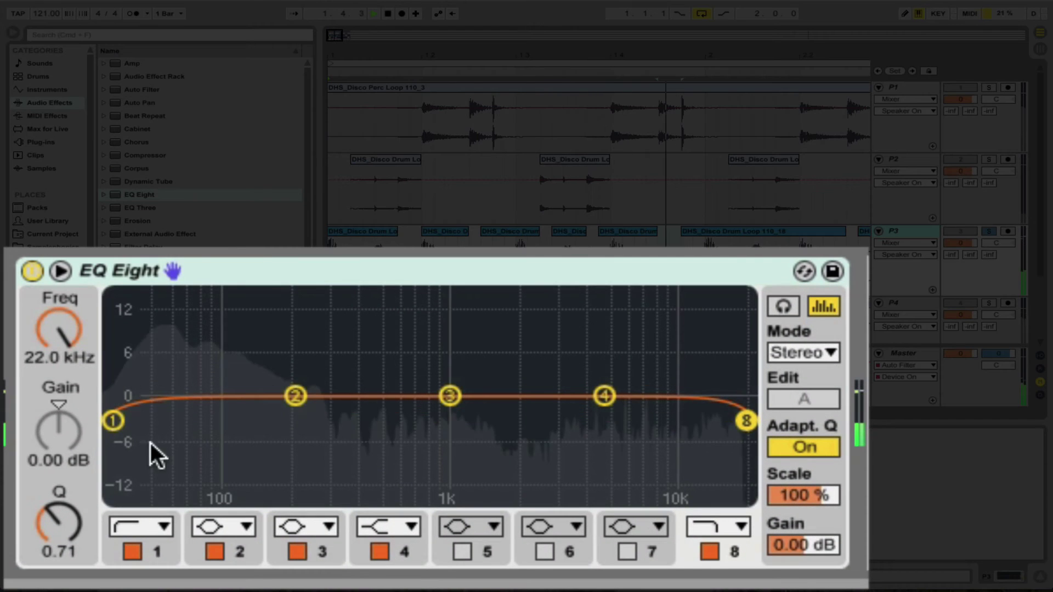
click(133, 552)
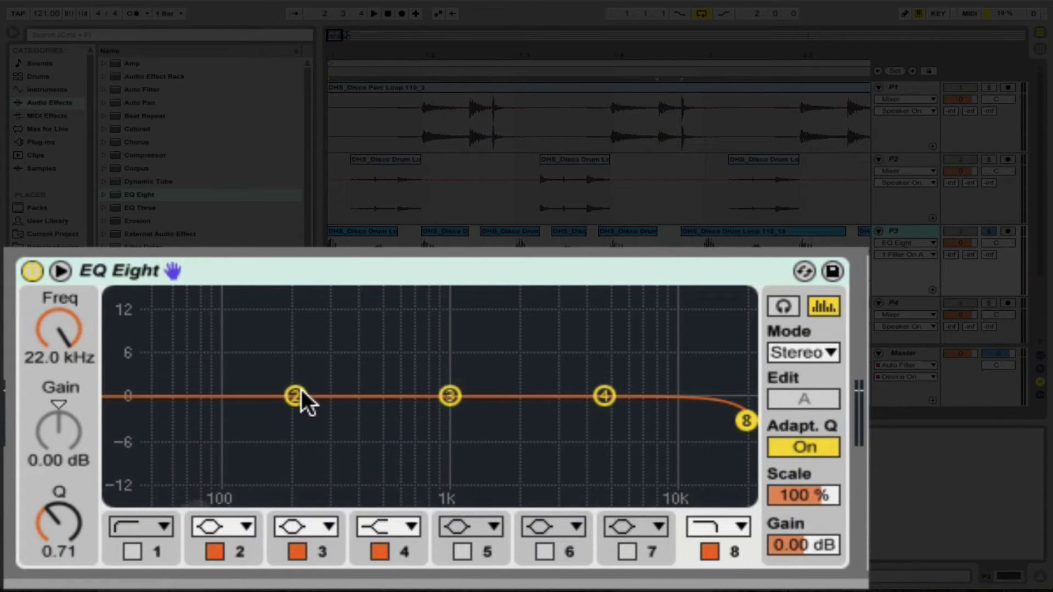
- While P3 plays, lower its high-cut filter 8 to 7.91 kHz and boost band 3 by 4.34 dB at 86.6 Hz
key(space)
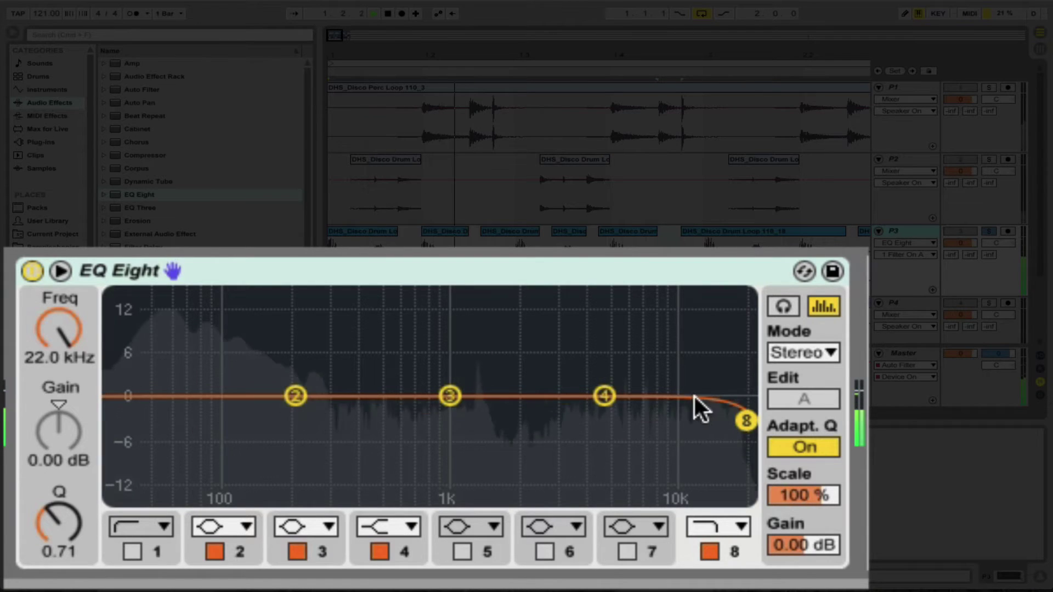
drag(746, 421, 648, 416)
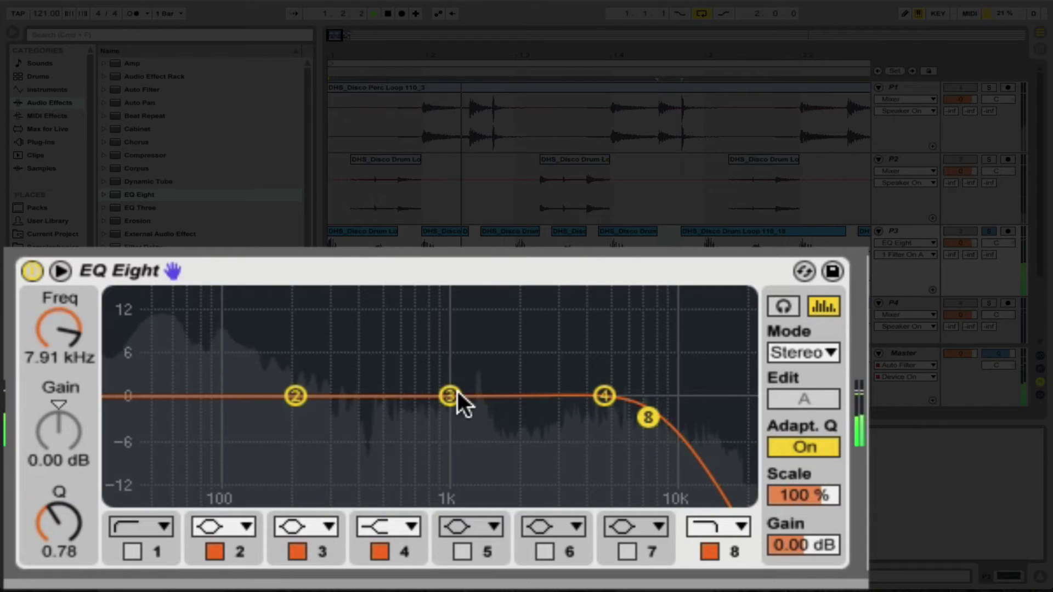
drag(452, 393, 213, 364)
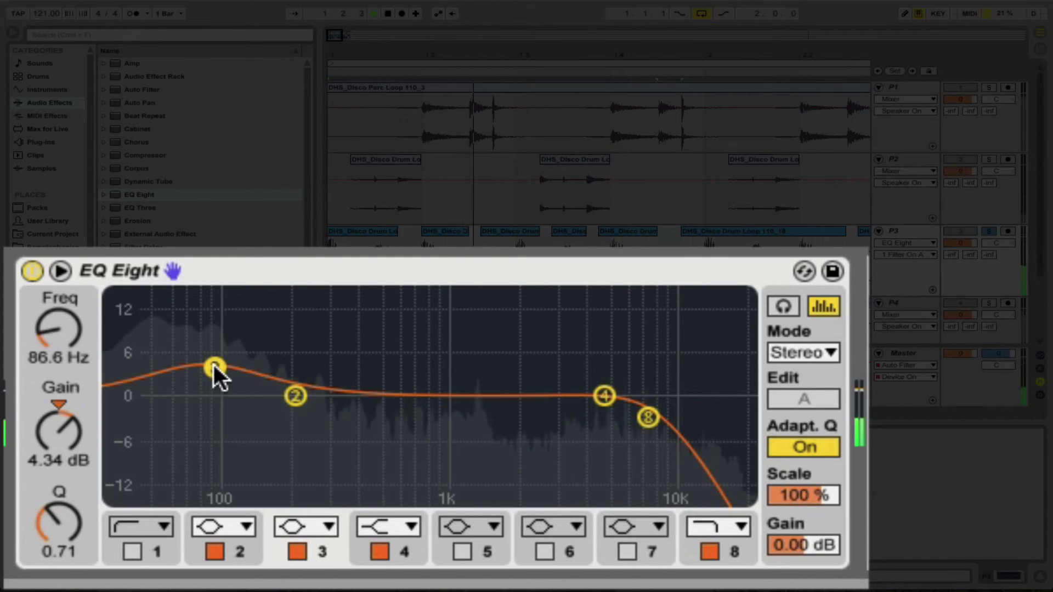
key(space)
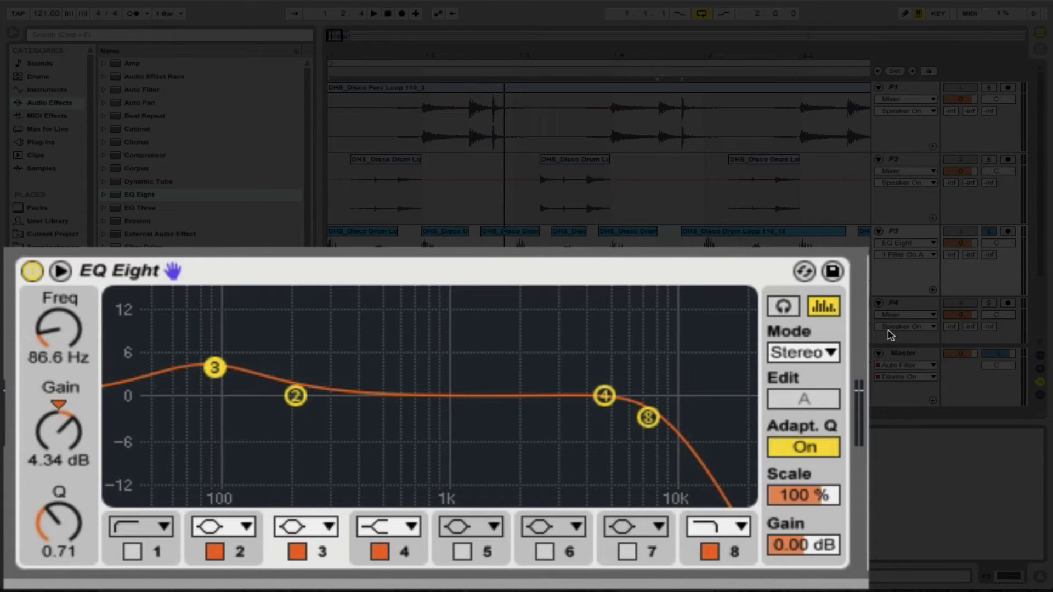
- Play P4 in solo and narrow its EQ Eight with low cut 1 near band 2, high cut 8 above band 4, and band 3 at 612 Hz, -5.08 dB
click(991, 304)
key(space)
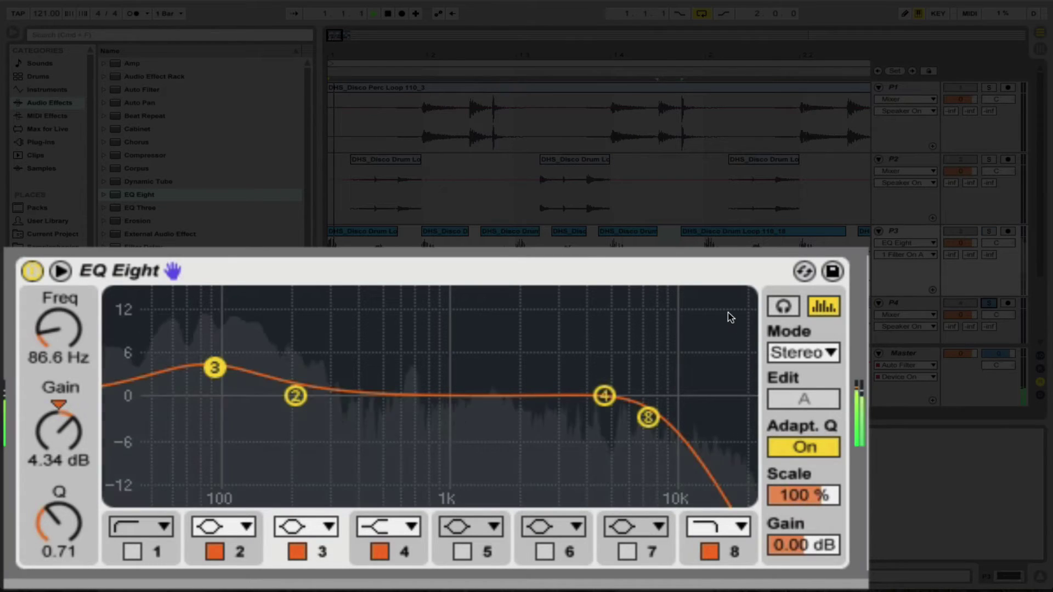
scroll(638, 219, down, 3)
scroll(637, 218, down, 1)
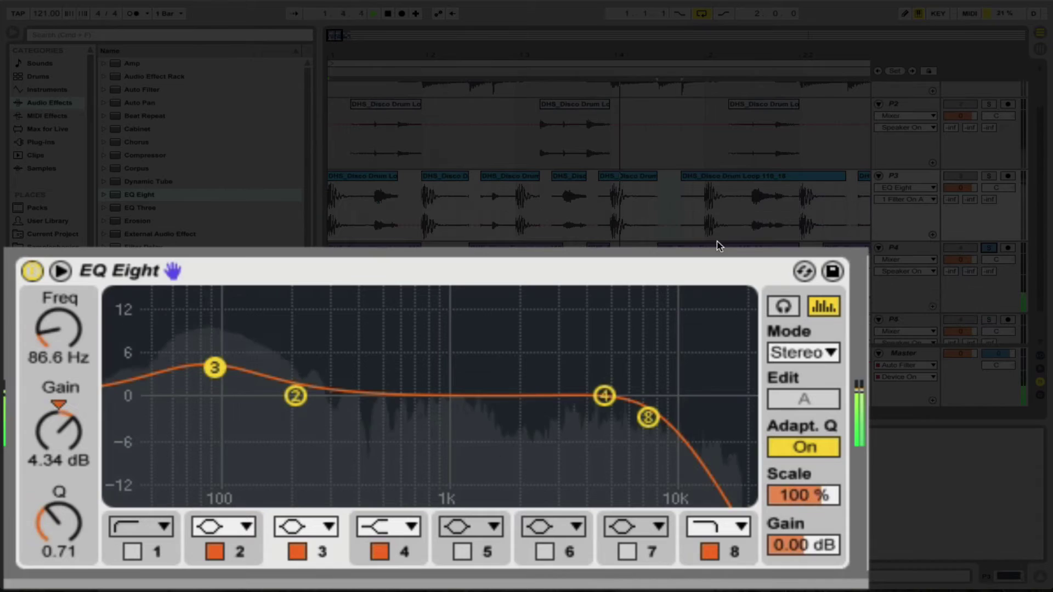
click(891, 254)
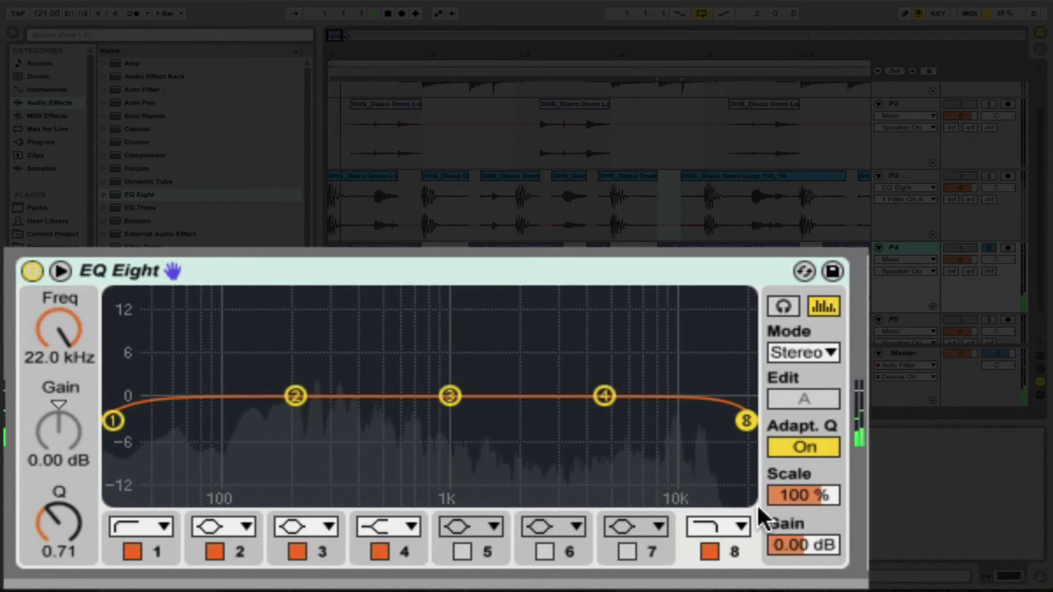
drag(746, 420, 634, 418)
drag(113, 421, 301, 394)
drag(450, 396, 401, 428)
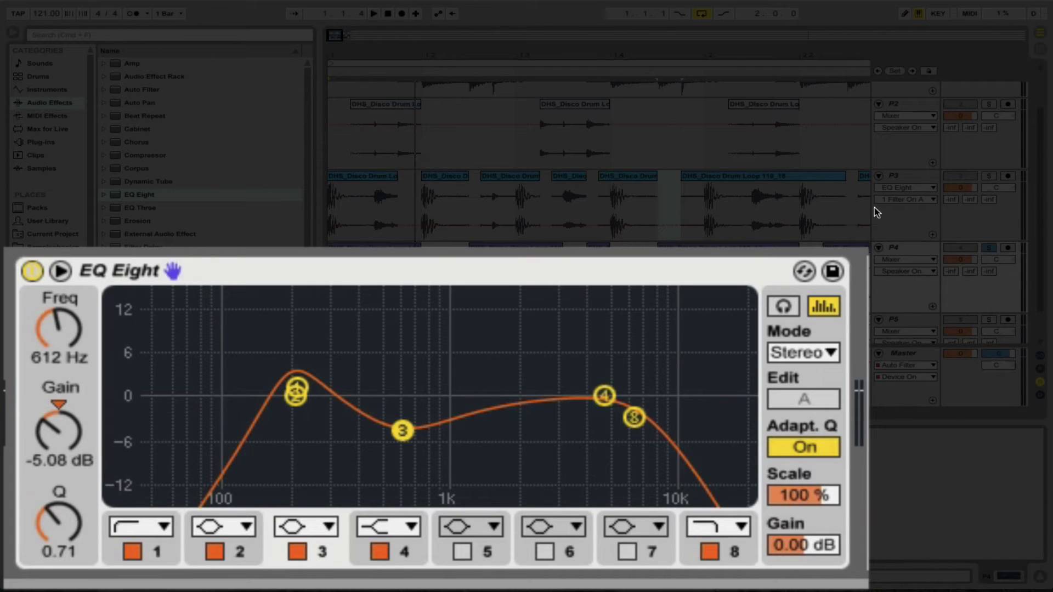
- Play P5 in solo, dip its EQ Eight band 3 to -2.85 dB at 529 Hz and lower high cut 8 to 8.51 kHz
scroll(874, 207, down, 2)
key(space)
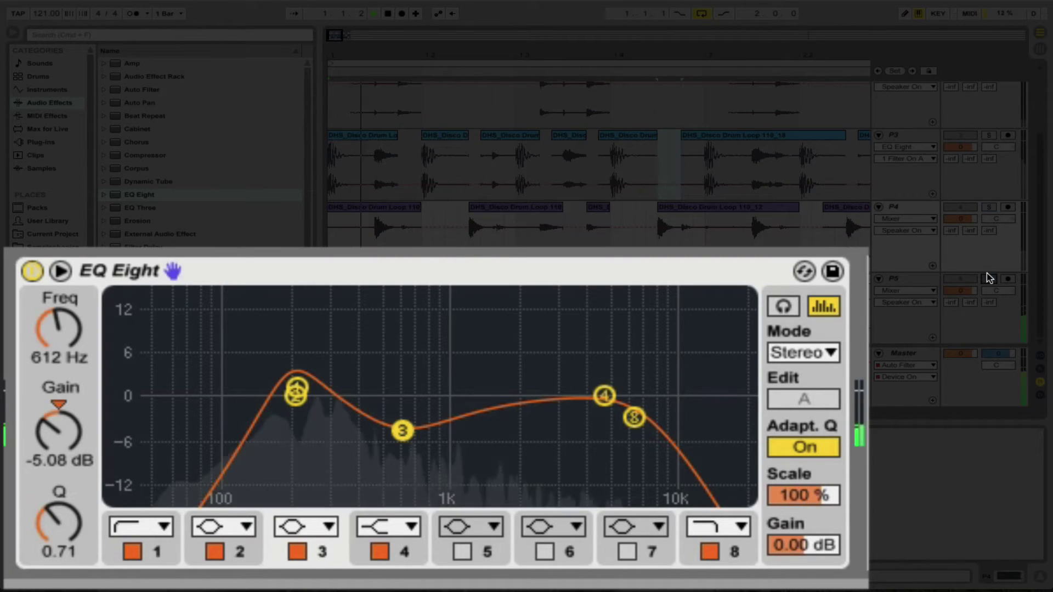
click(902, 278)
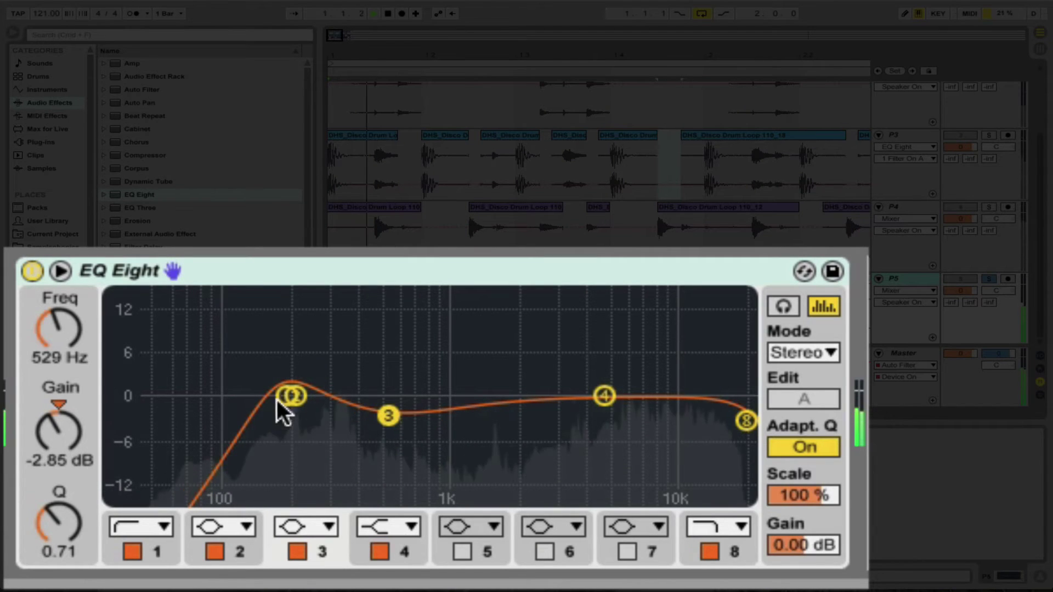
drag(744, 424, 654, 418)
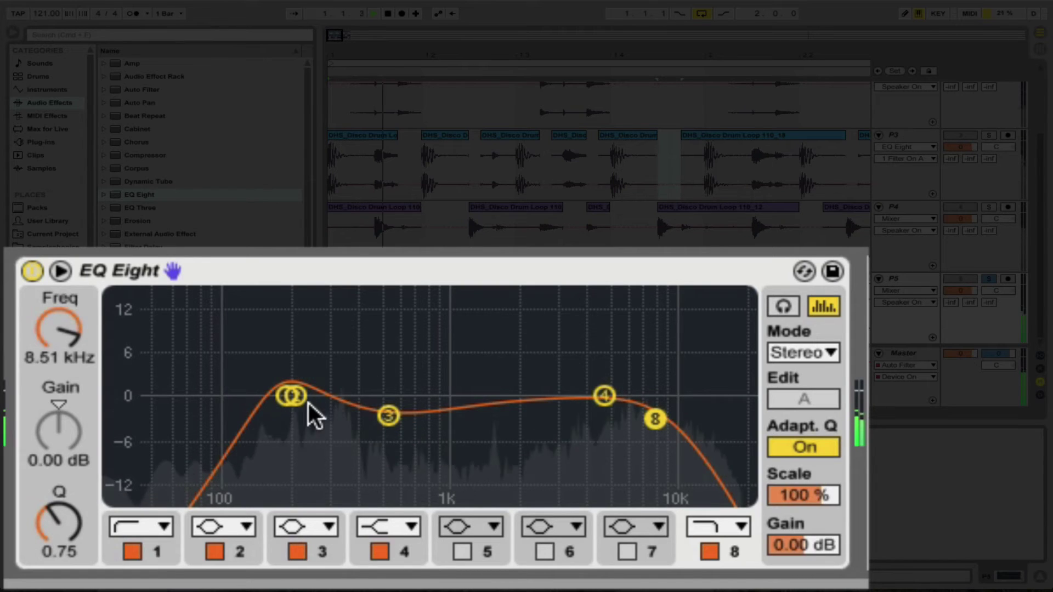
- Raise low cut 1 on P5's EQ Eight to 329 Hz and switch off band 2
drag(294, 395, 343, 400)
click(215, 552)
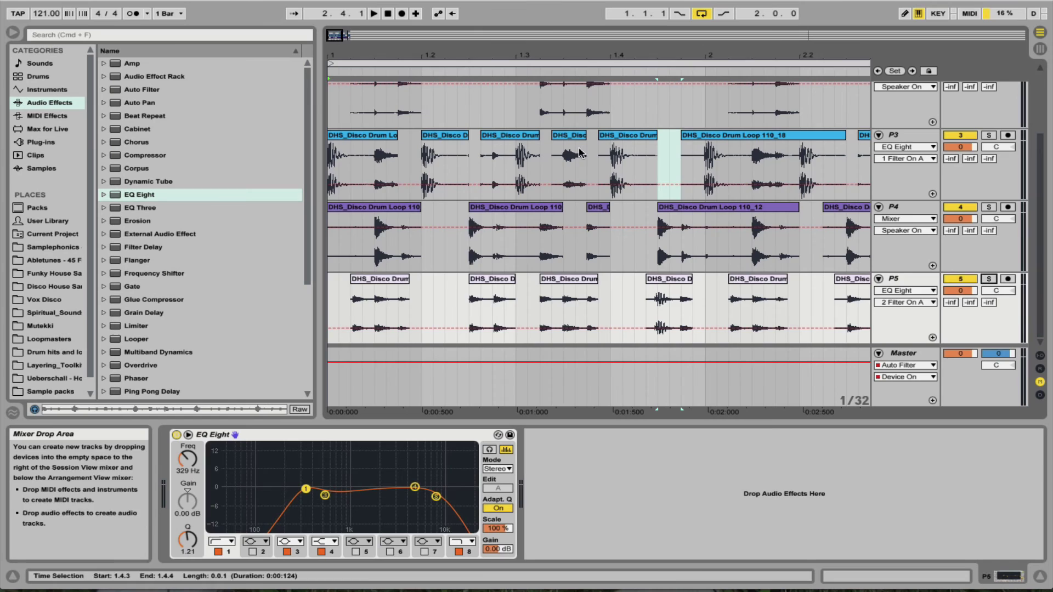
- Play all five loops together with the device area hidden and the whole two-bar arrangement in view
scroll(534, 215, up, 3)
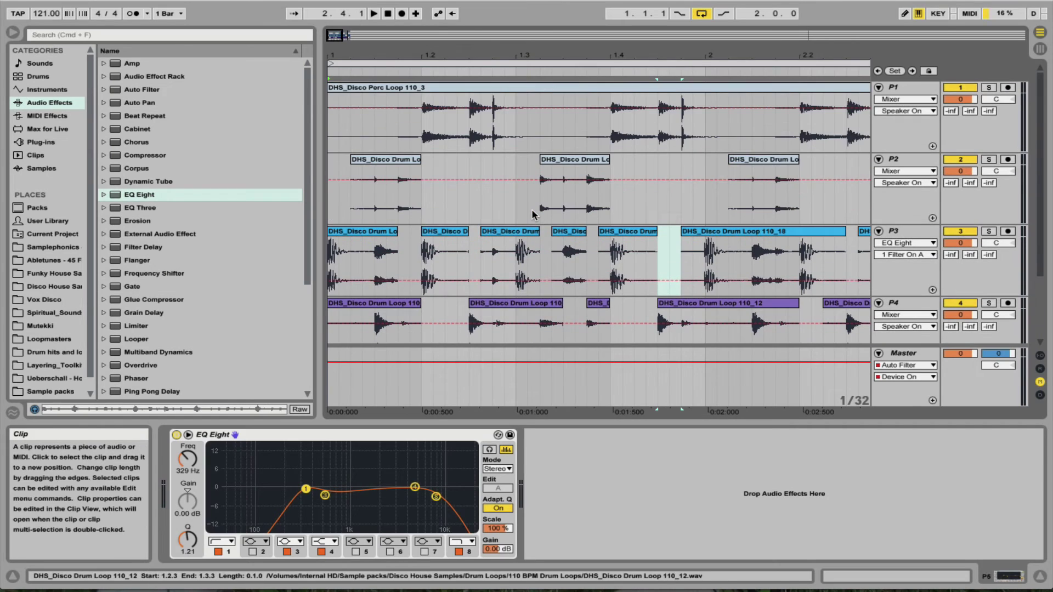
key(space)
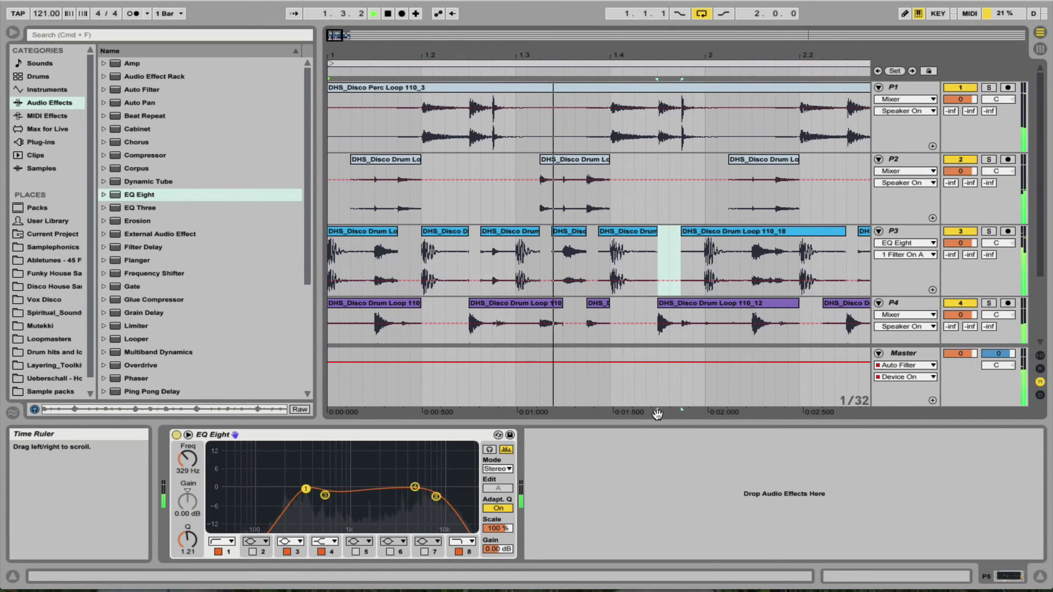
drag(657, 423, 658, 494)
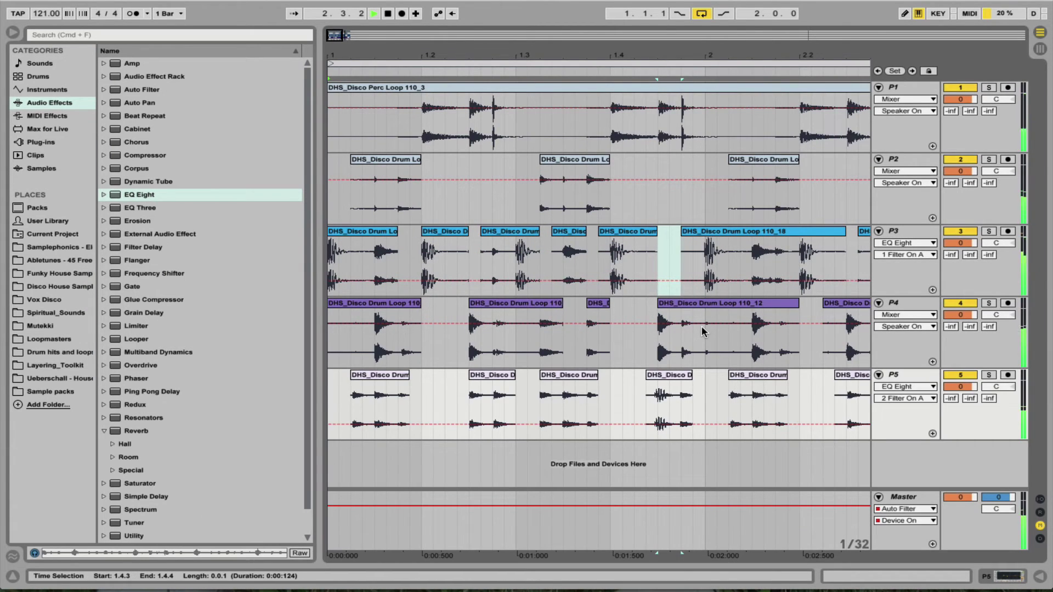
drag(661, 56, 538, 57)
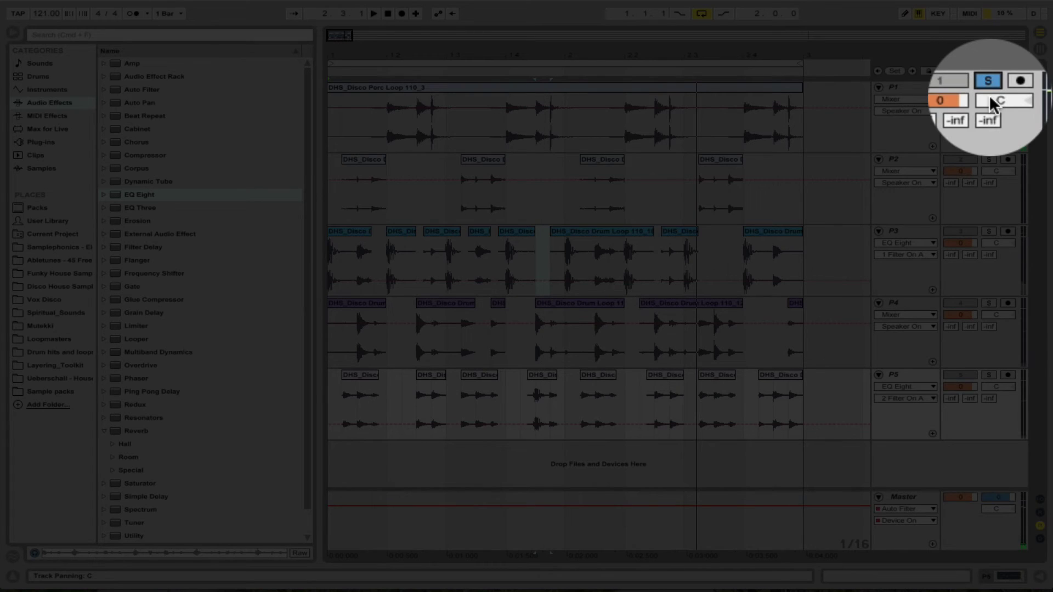
- Pan P1 to 8L, and solo P2 to pan it to 12R
drag(990, 94, 989, 98)
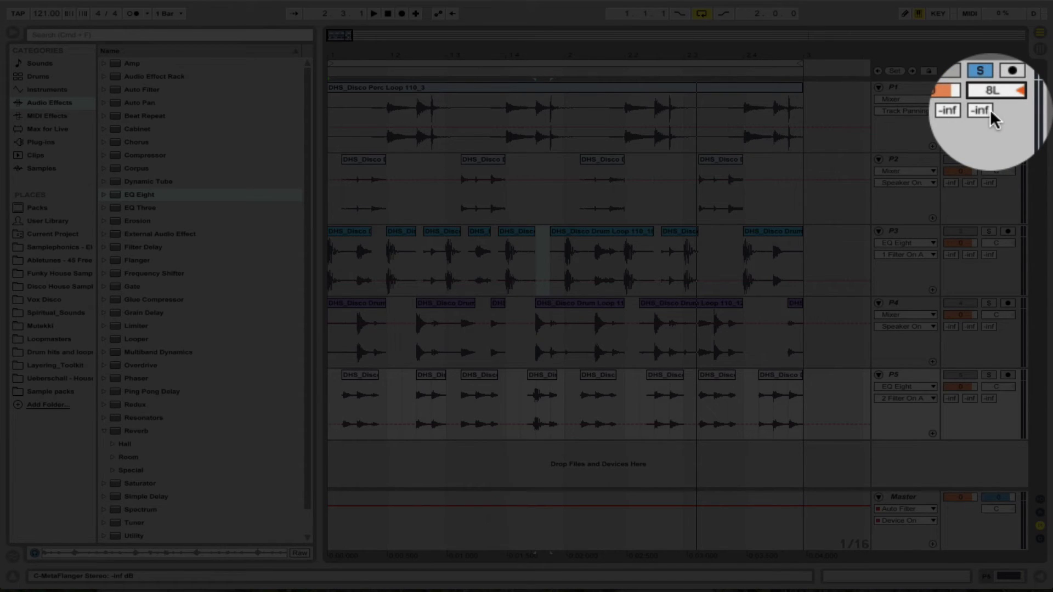
click(988, 160)
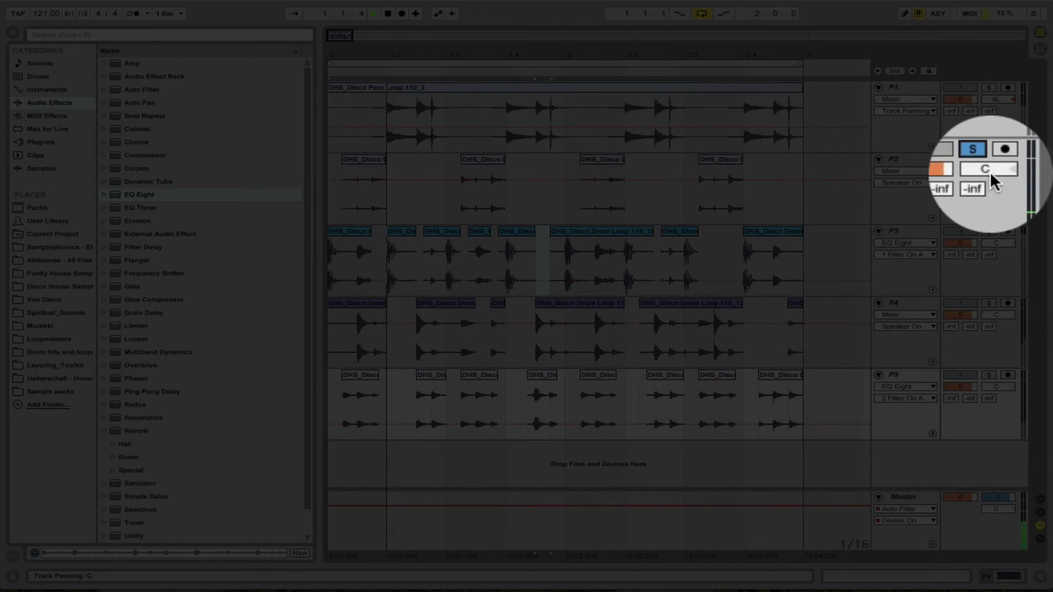
click(987, 171)
drag(987, 171, 987, 170)
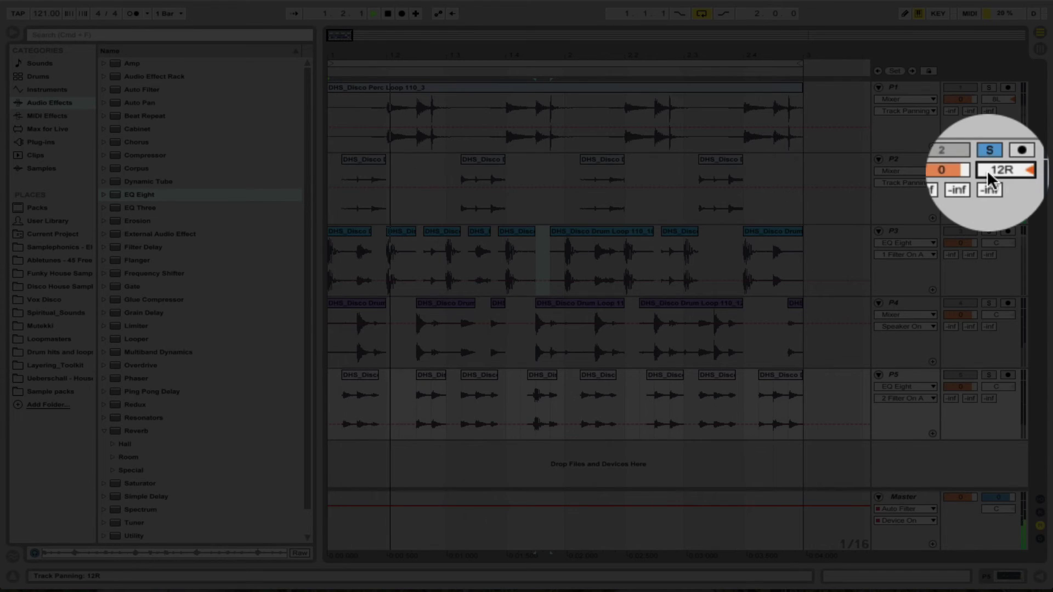
- Listen to P3 in solo with its pan centred, and solo P4 to pan it to 10L
click(990, 231)
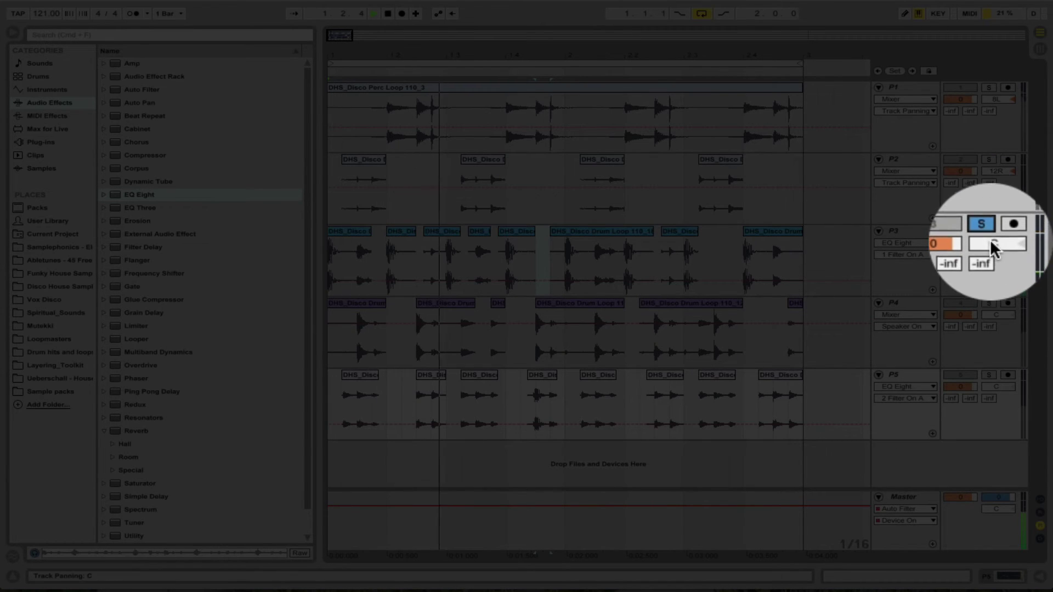
click(989, 302)
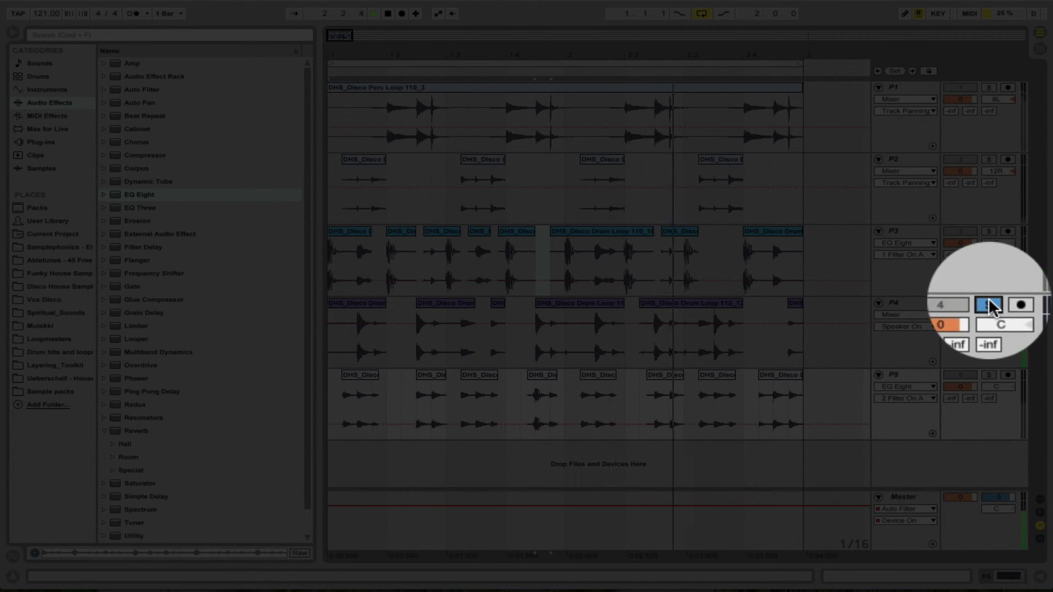
drag(996, 315, 996, 322)
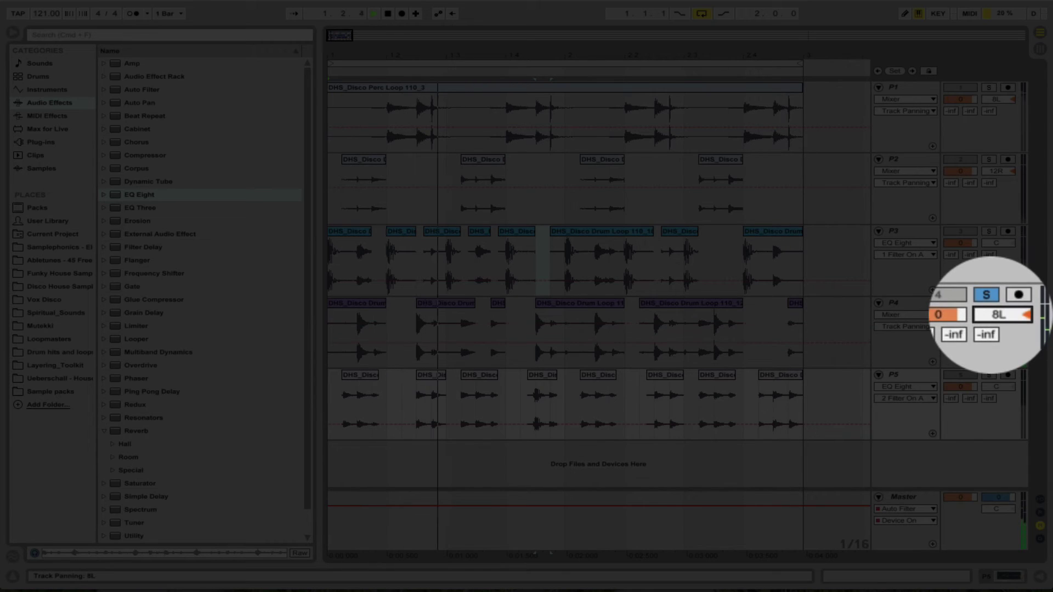
- Solo P5 to pan it to 17L, and widen P2's panning to 15R
click(988, 375)
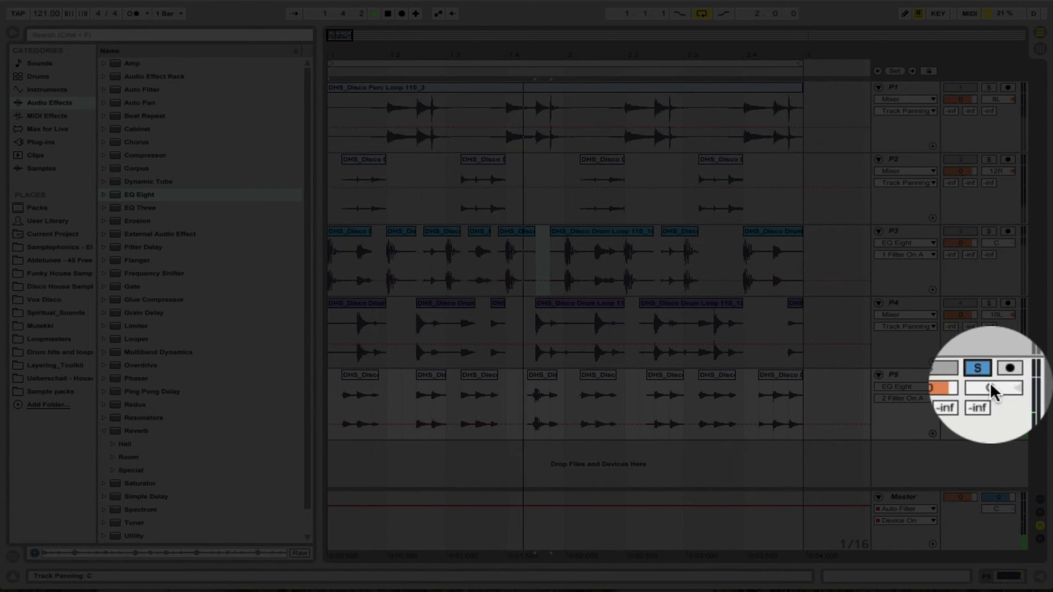
drag(991, 387, 991, 395)
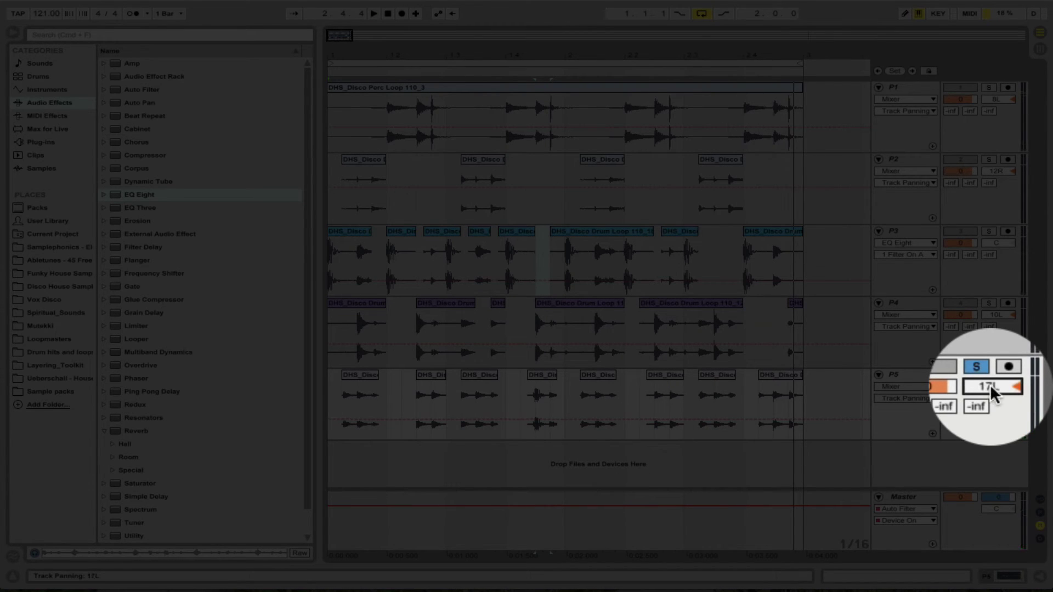
drag(991, 171, 991, 165)
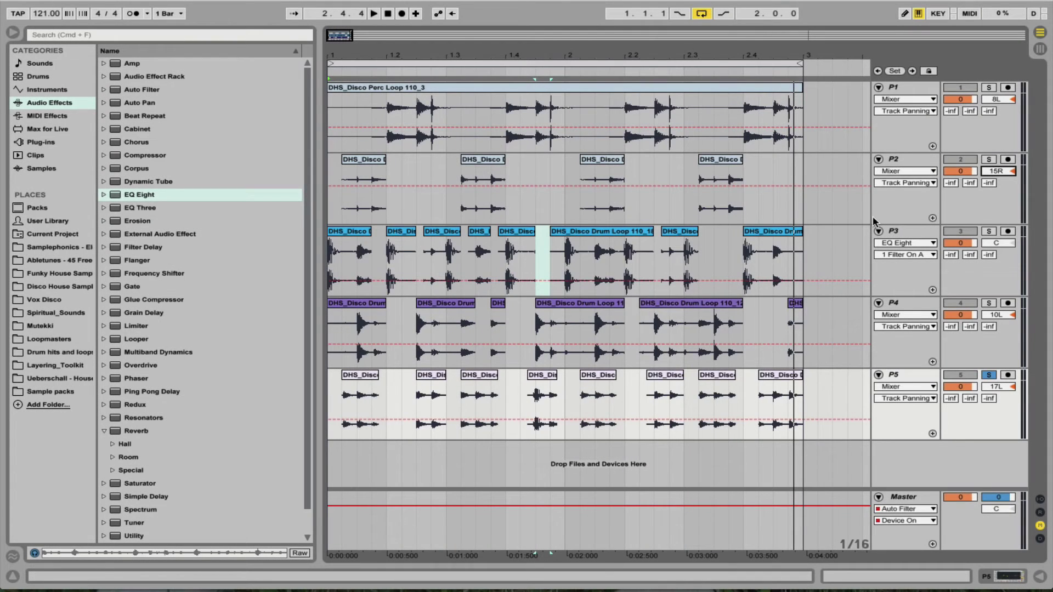
- Take P5 out of solo and play the full panned mix of all five tracks
click(989, 375)
key(space)
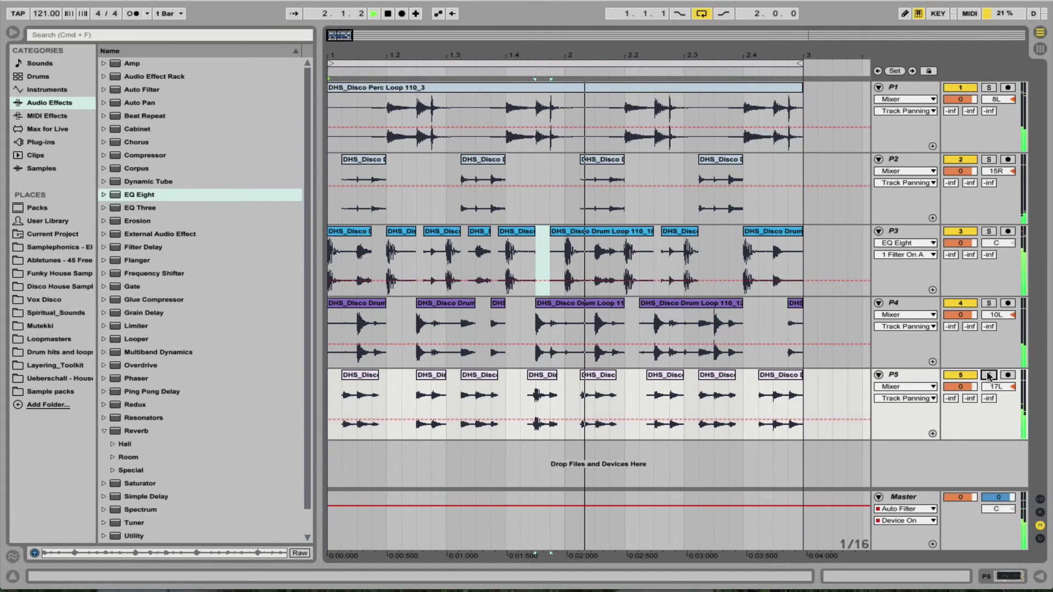
key(space)
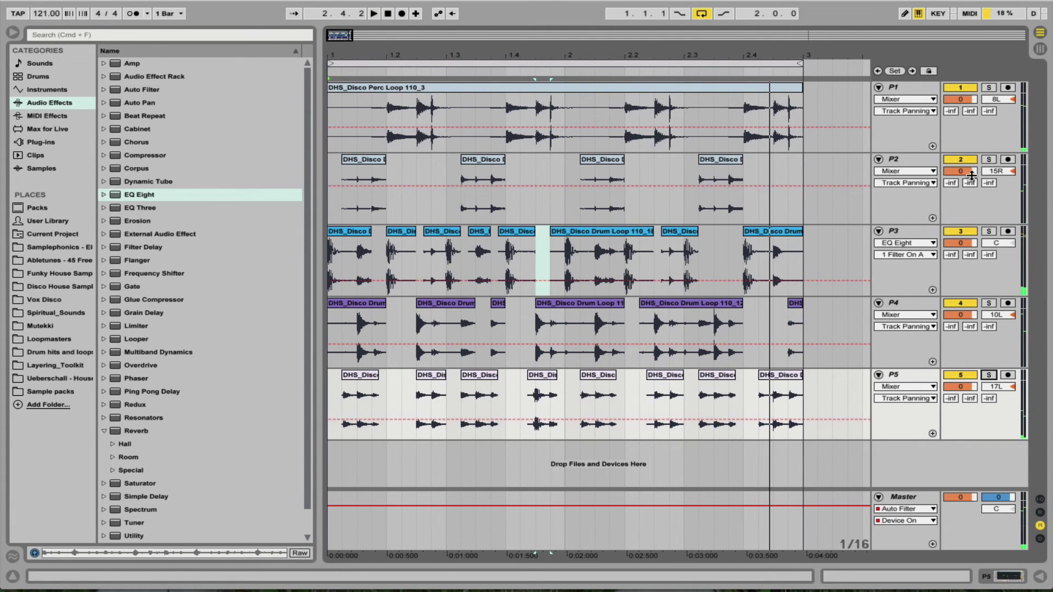
- Fold tracks P1 to P5 in the arrangement
click(881, 88)
click(881, 100)
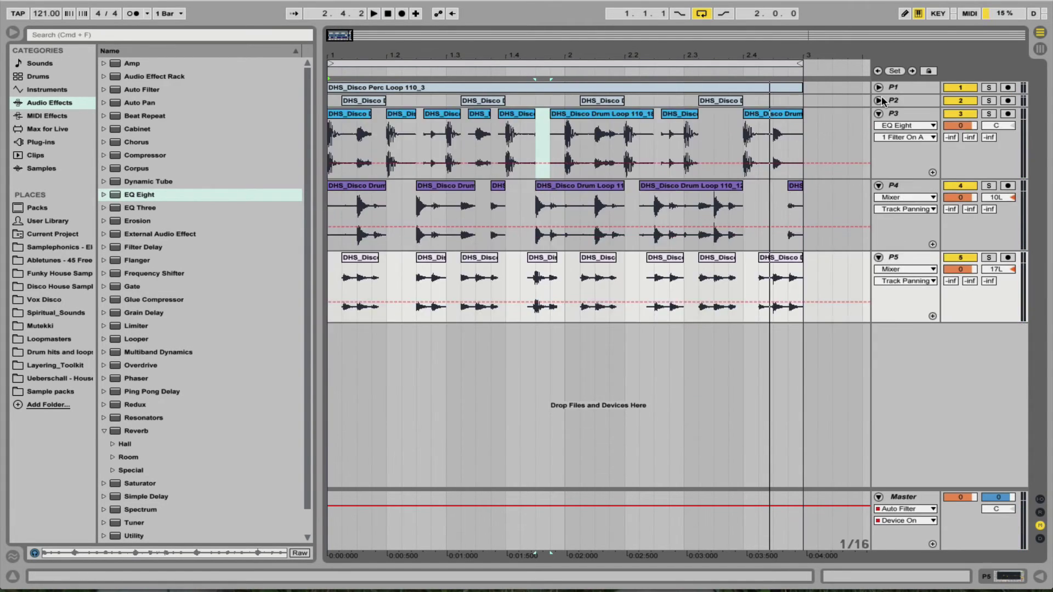
click(878, 115)
click(878, 128)
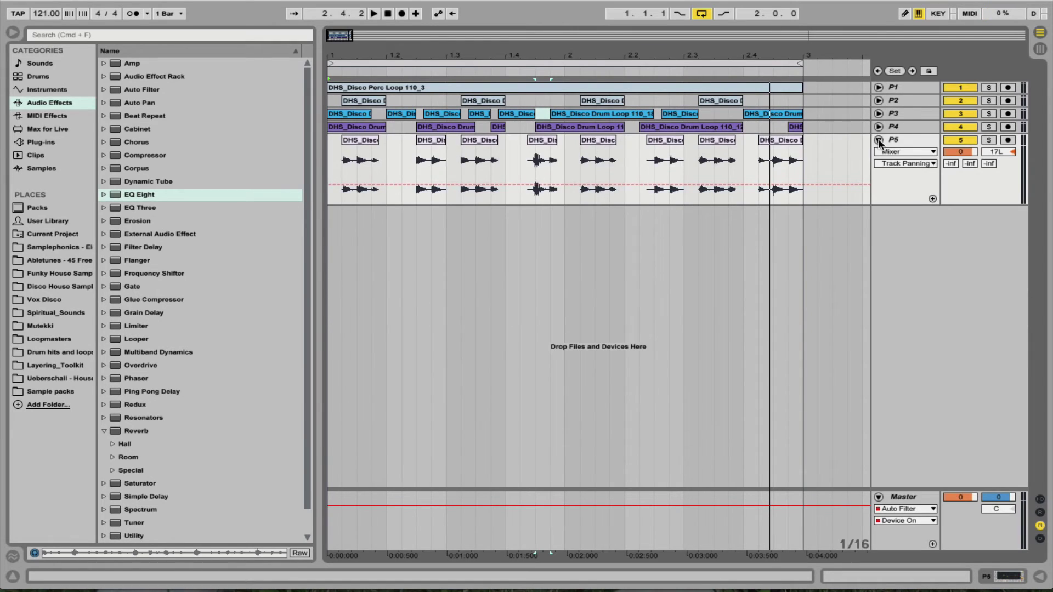
click(879, 141)
- Group tracks P1 to P5 and name the group PERC GROUP
click(903, 87)
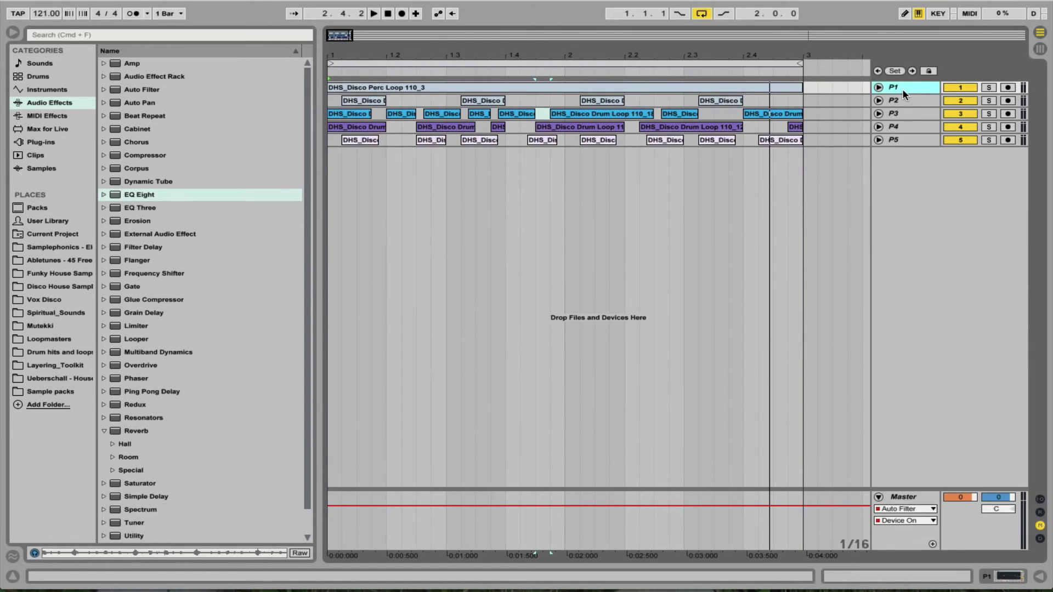
shift+click(908, 139)
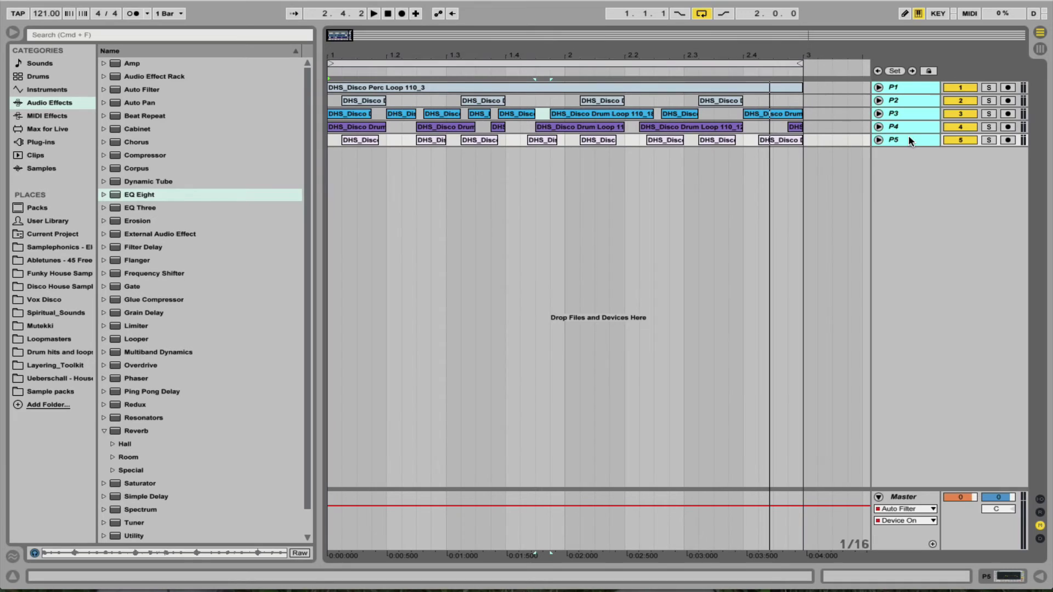
right_click(908, 140)
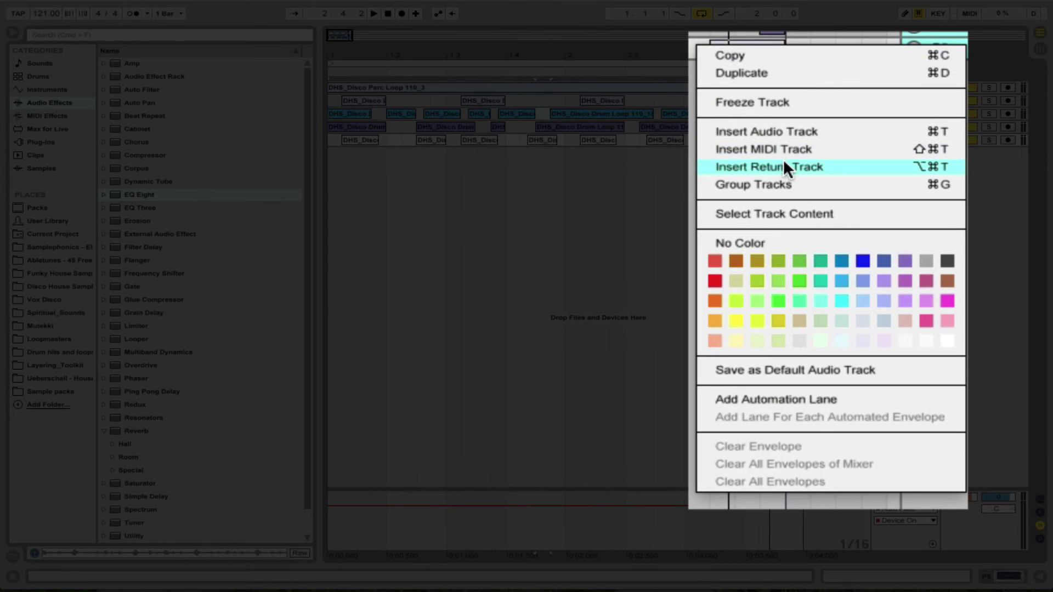
click(794, 178)
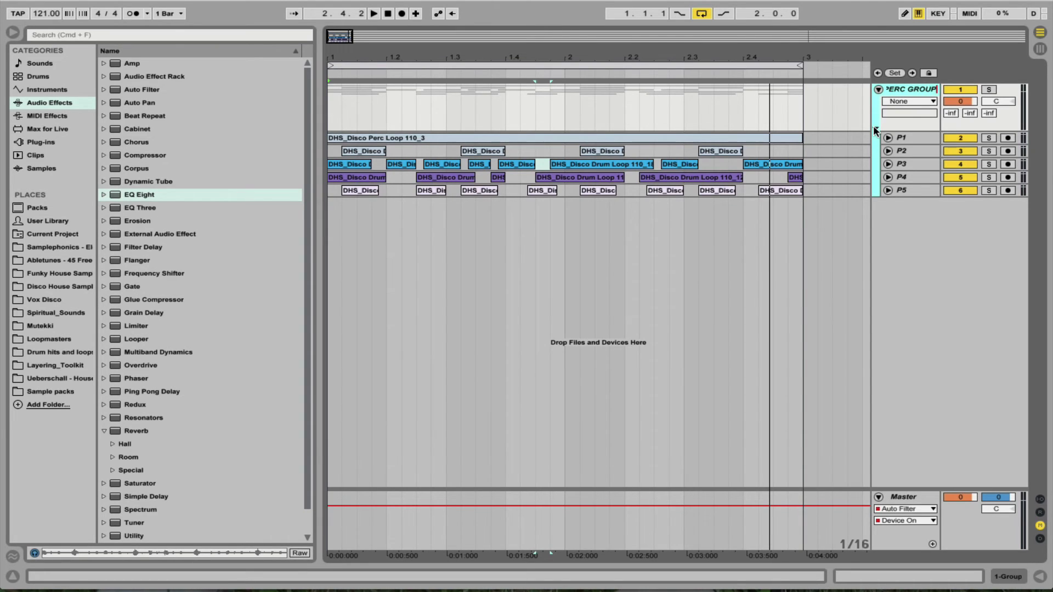
key(Return)
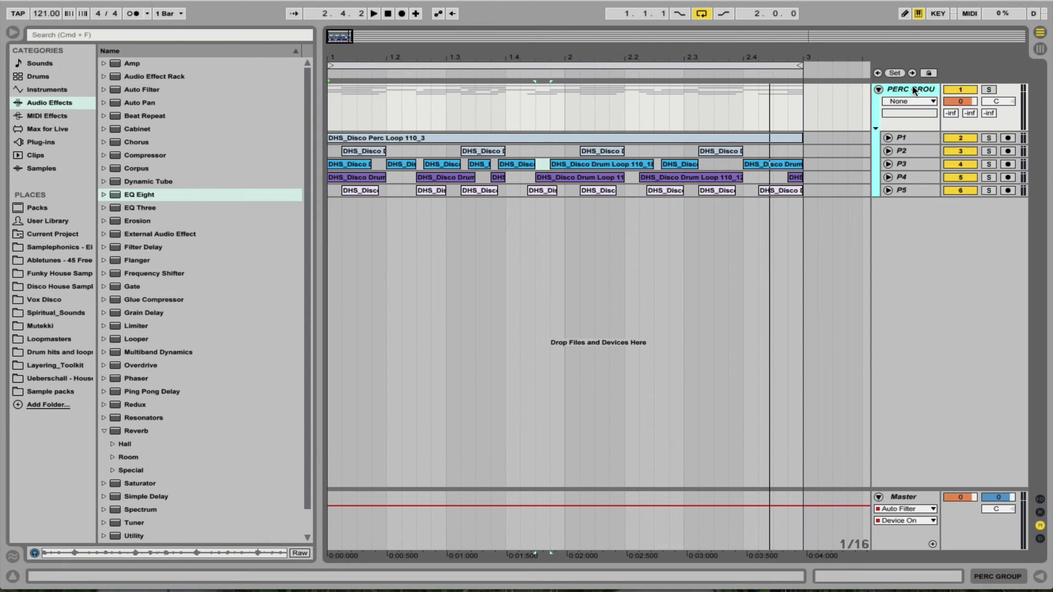
- Add a Glue Compressor to the PERC GROUP track's device chain
double_click(914, 91)
scroll(164, 193, down, 5)
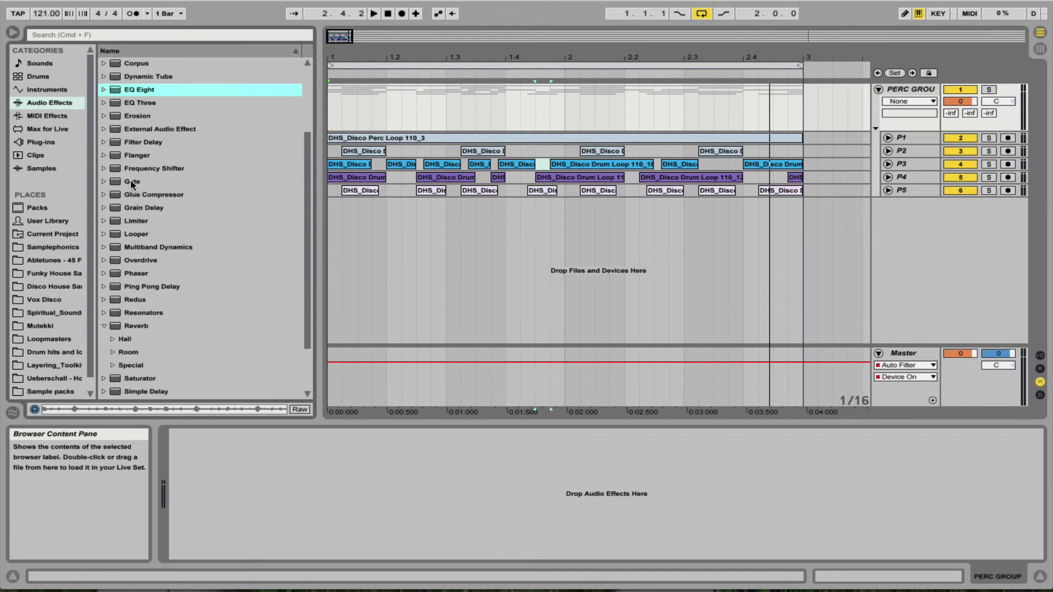
drag(138, 164, 417, 486)
- Set the Glue Compressor's attack to 10, release to .4 and ratio to 10
key(space)
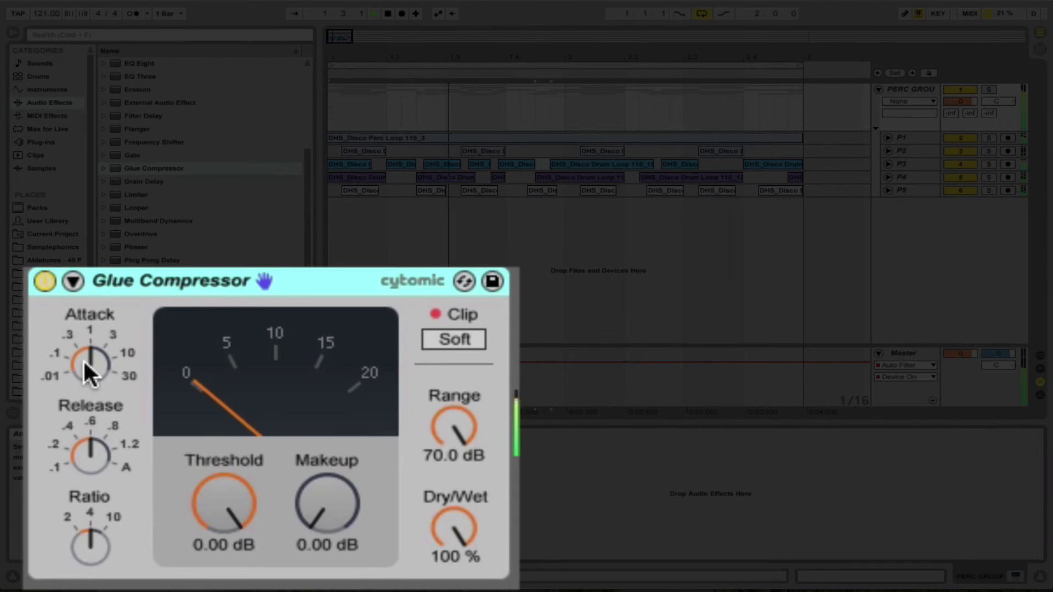
drag(167, 460, 167, 450)
drag(87, 363, 88, 351)
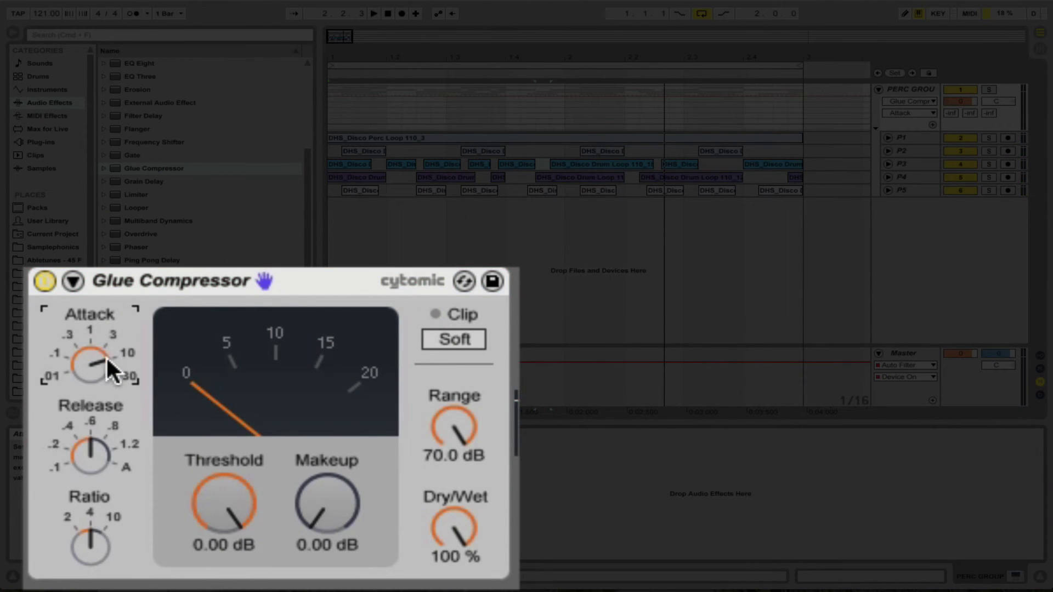
click(88, 452)
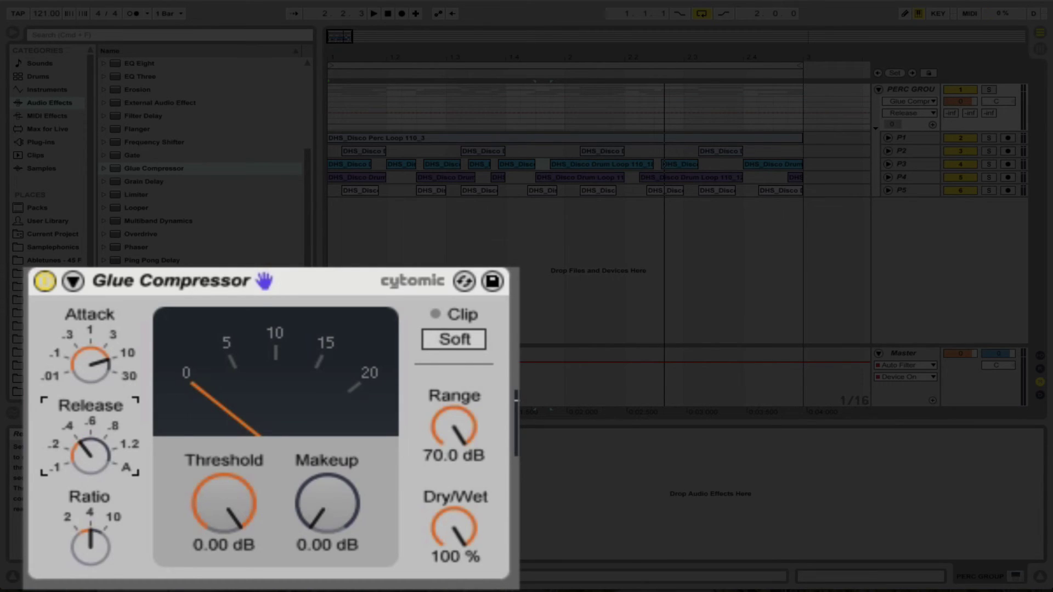
click(90, 543)
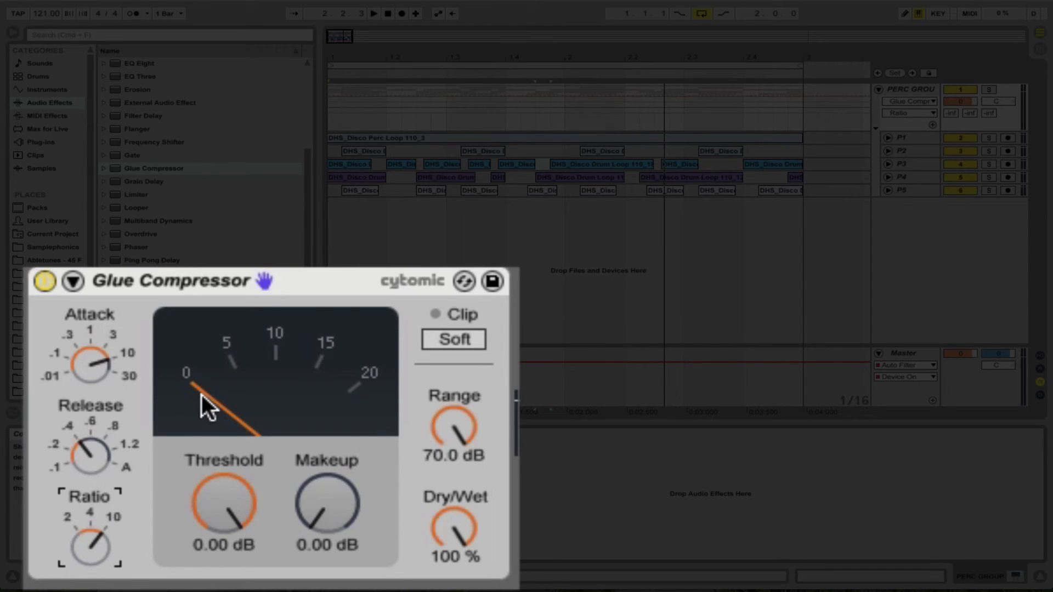
- Lower the Glue Compressor's threshold to -9.21 dB while listening to the group
click(223, 502)
drag(223, 501, 223, 515)
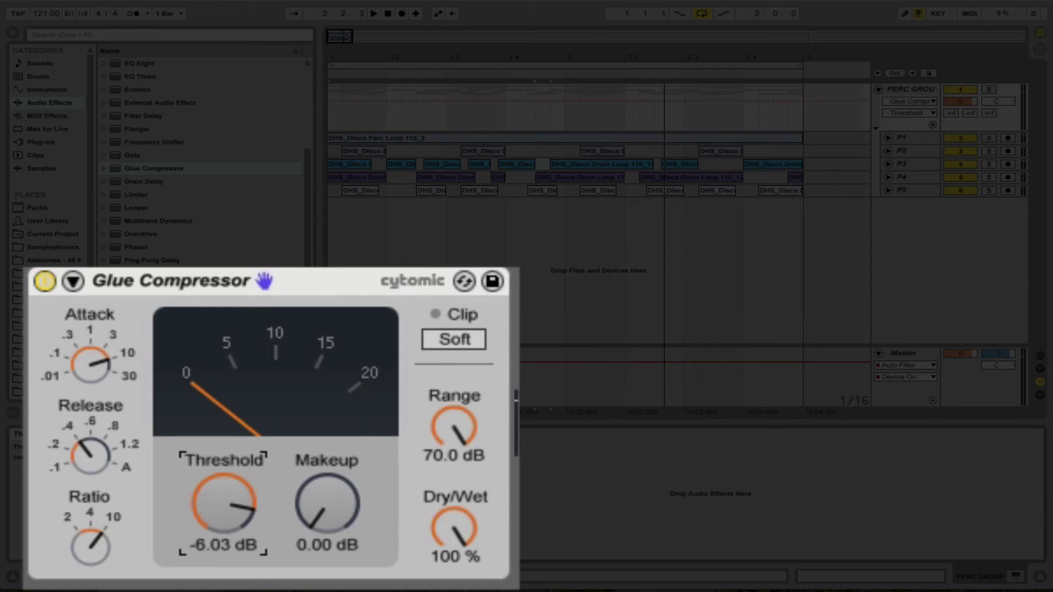
key(space)
drag(223, 492, 223, 501)
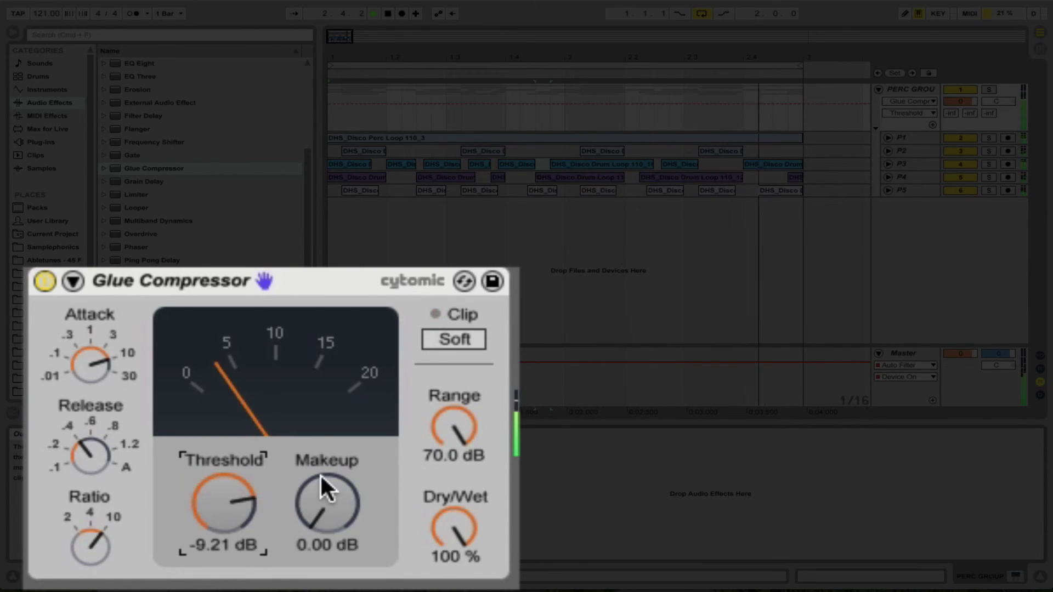
key(space)
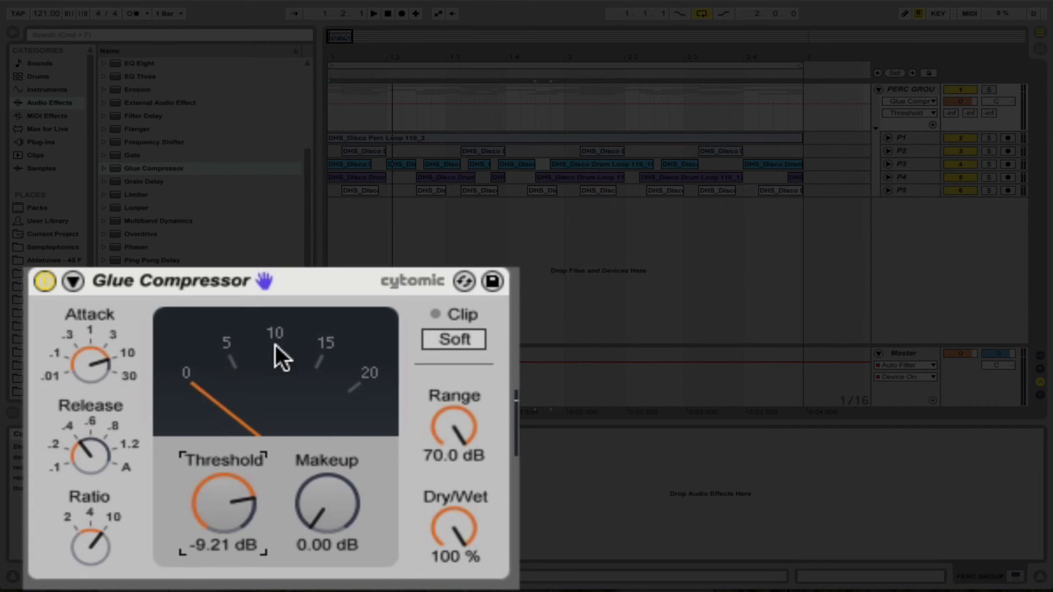
- Raise the Glue Compressor's makeup gain to 3.97 dB during playback
click(314, 334)
key(space)
drag(310, 439, 310, 416)
drag(303, 499, 303, 503)
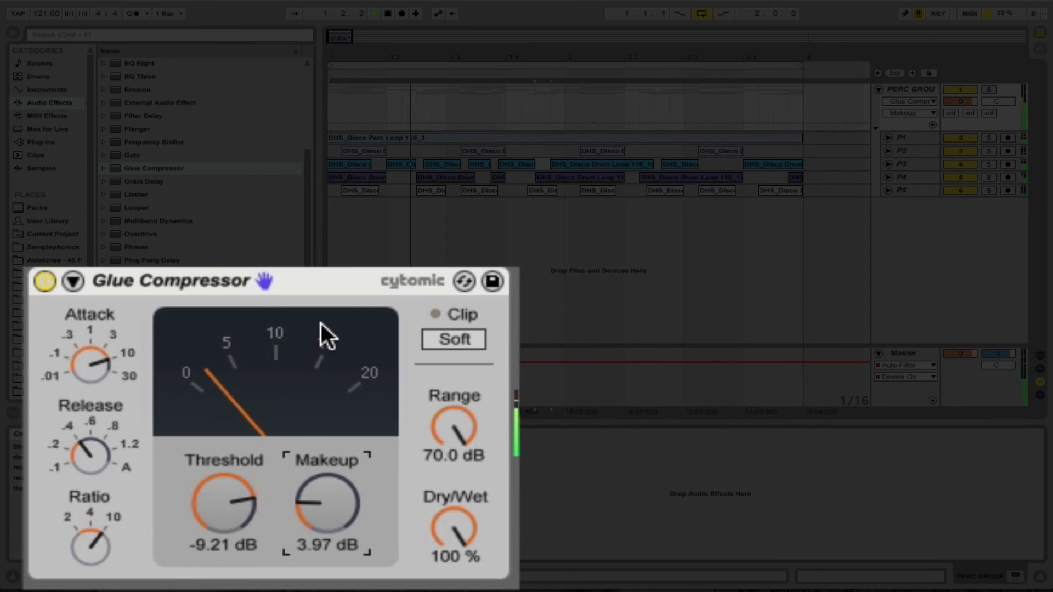
- Enable soft clipping on the Glue Compressor, and bypass and re-enable the device to compare the sound
click(465, 332)
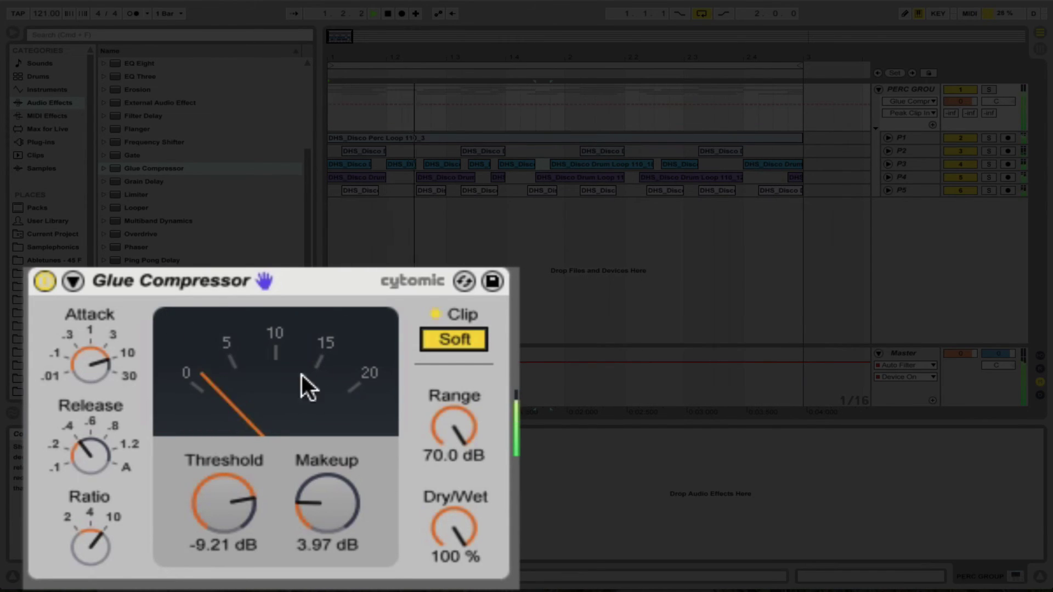
click(39, 276)
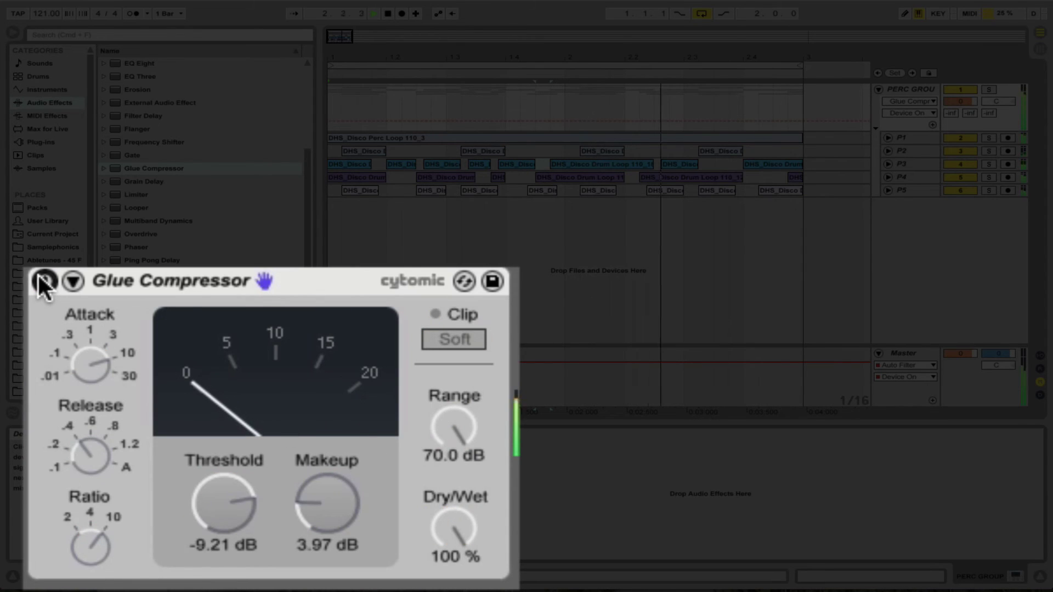
click(38, 273)
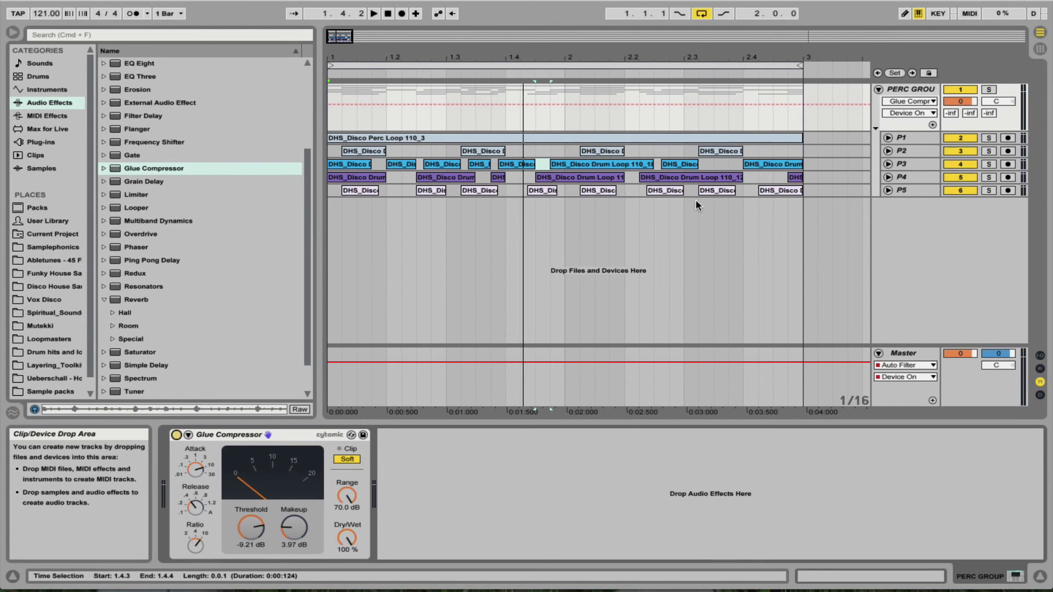
- Show the return tracks and, after checking return A's TrueVerb settings, raise PERC GROUP's send to it to about -8.4 dB
key(super+alt+r)
click(913, 315)
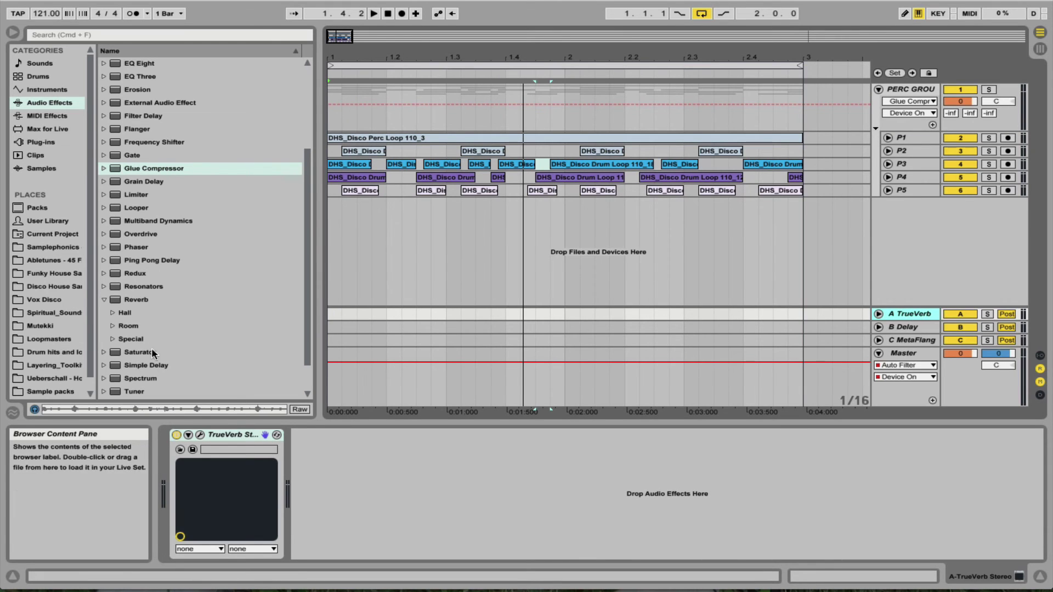
click(200, 434)
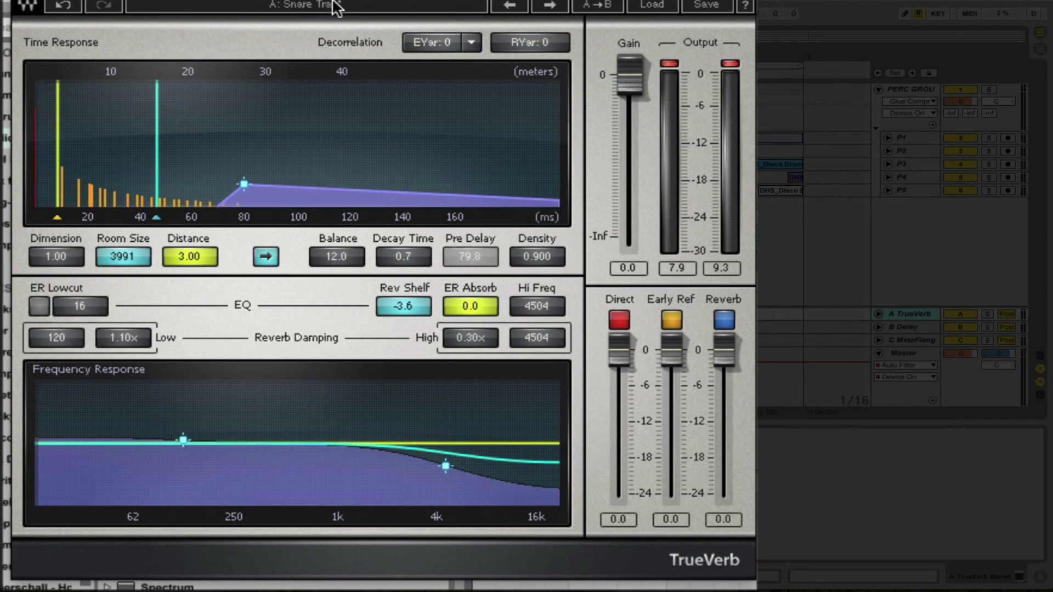
click(19, 0)
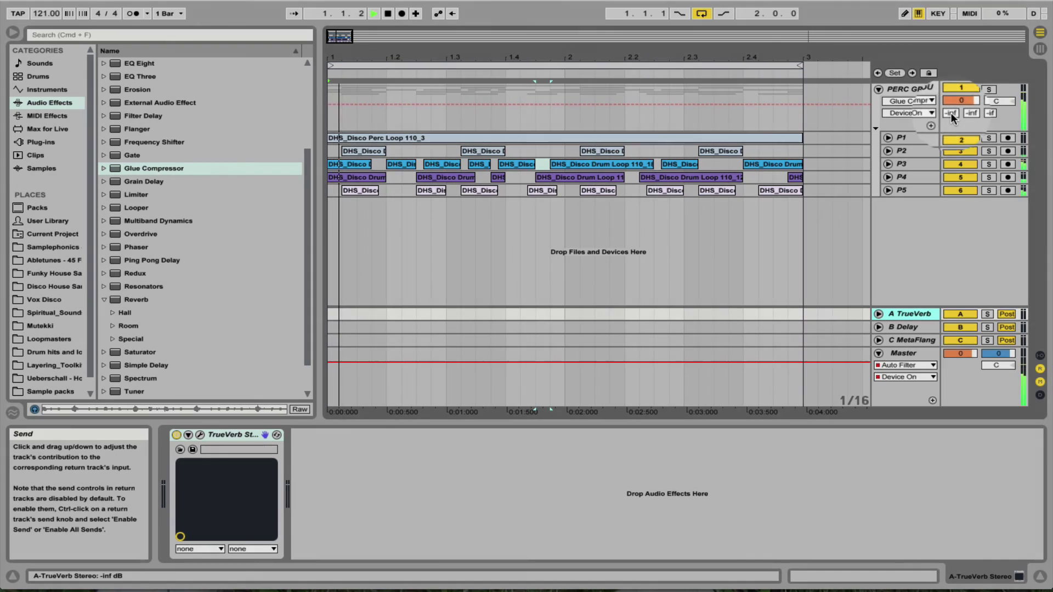
key(space)
drag(951, 113, 952, 95)
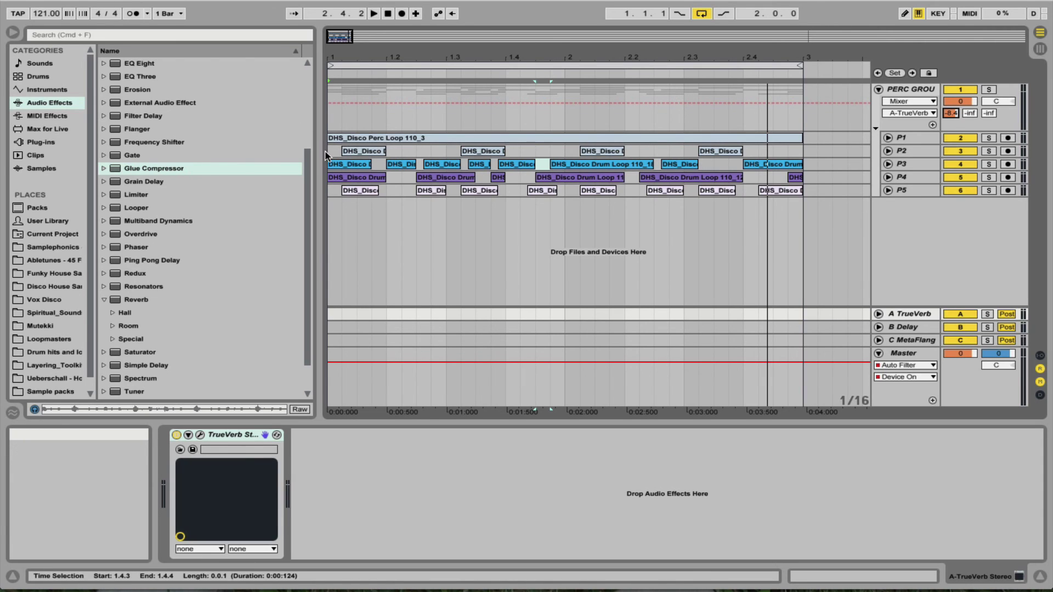
- Consolidate the cut clips on P2 and on P3 into one two-bar clip per track
drag(328, 156, 800, 153)
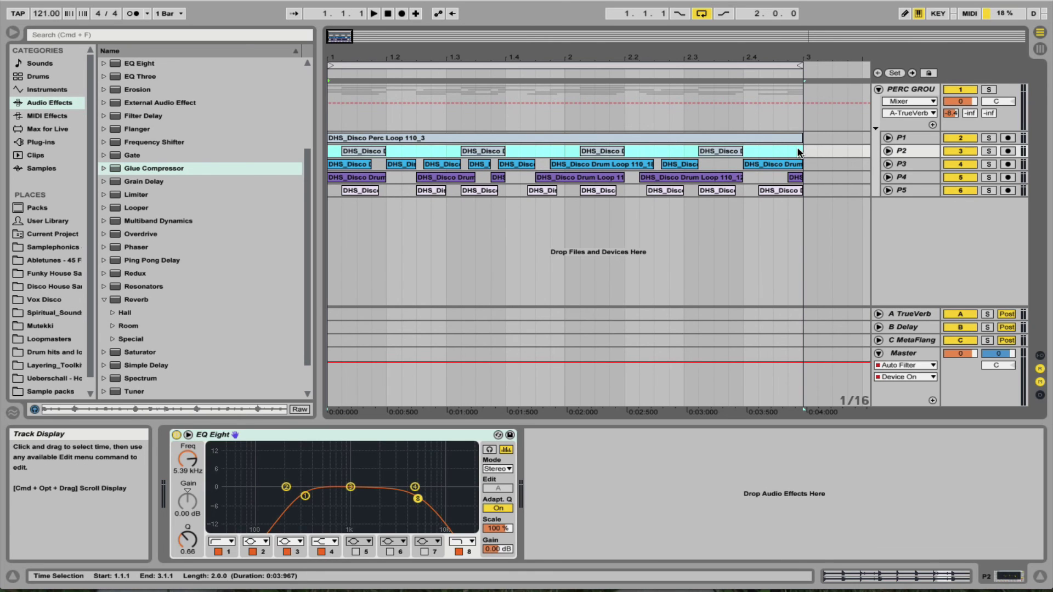
key(super+j)
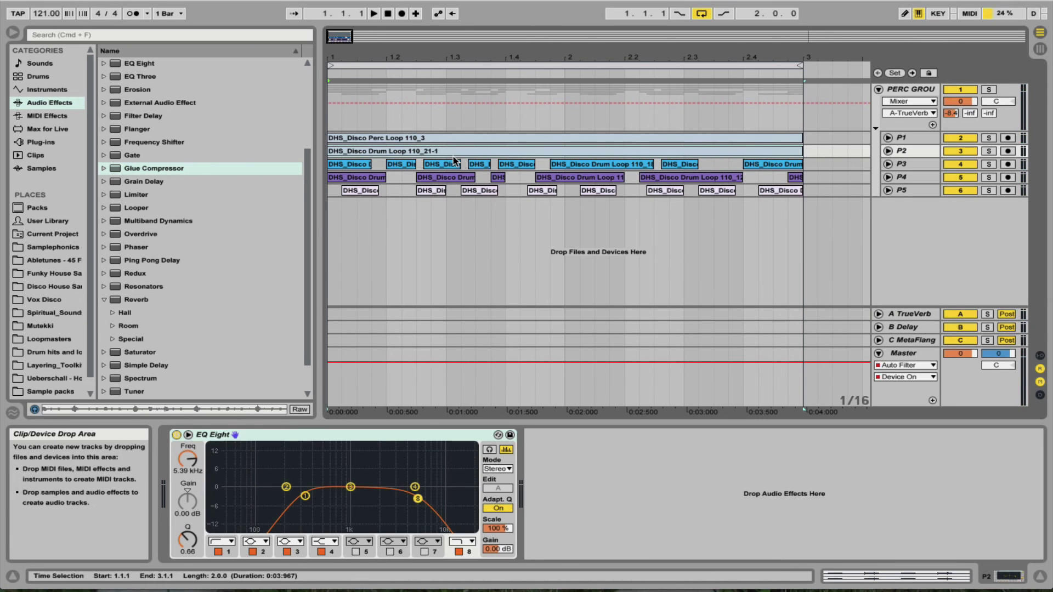
click(374, 164)
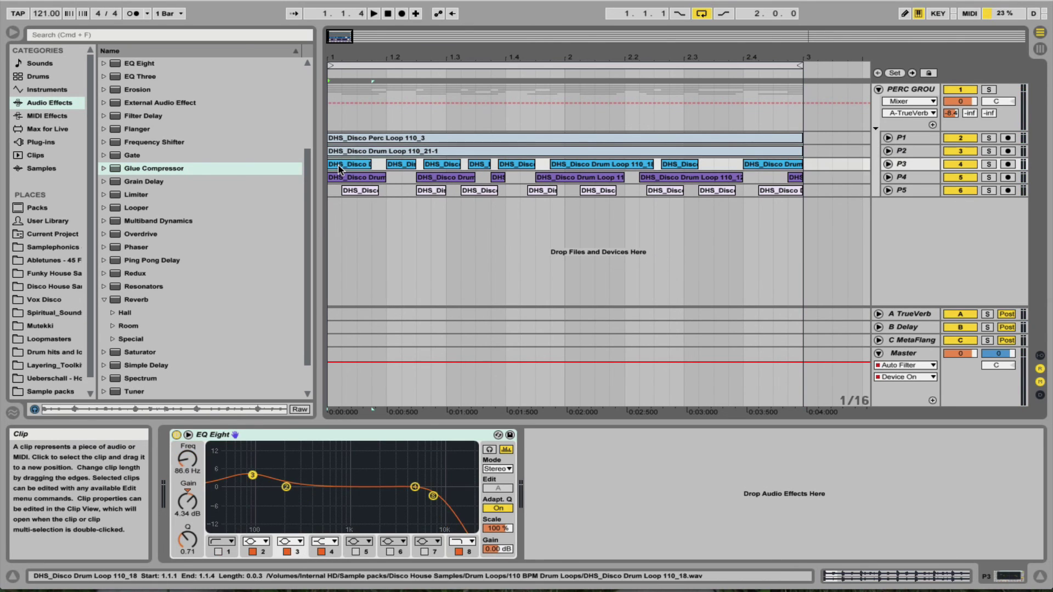
click(789, 164)
key(super+j)
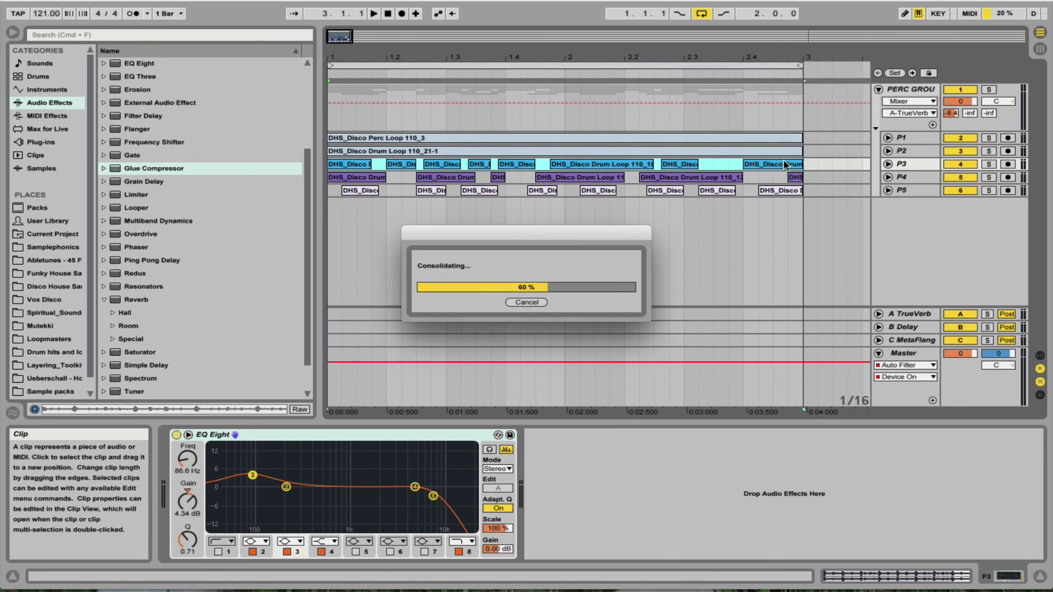
- Consolidate the cut clips on P4 and on P5 into one two-bar clip per track
click(356, 177)
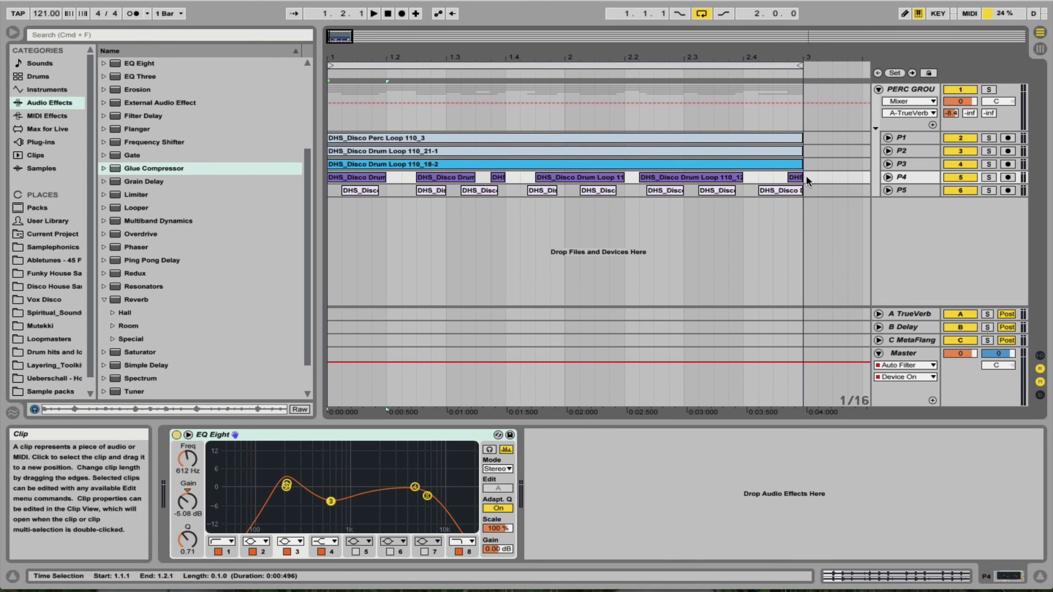
key(super+j)
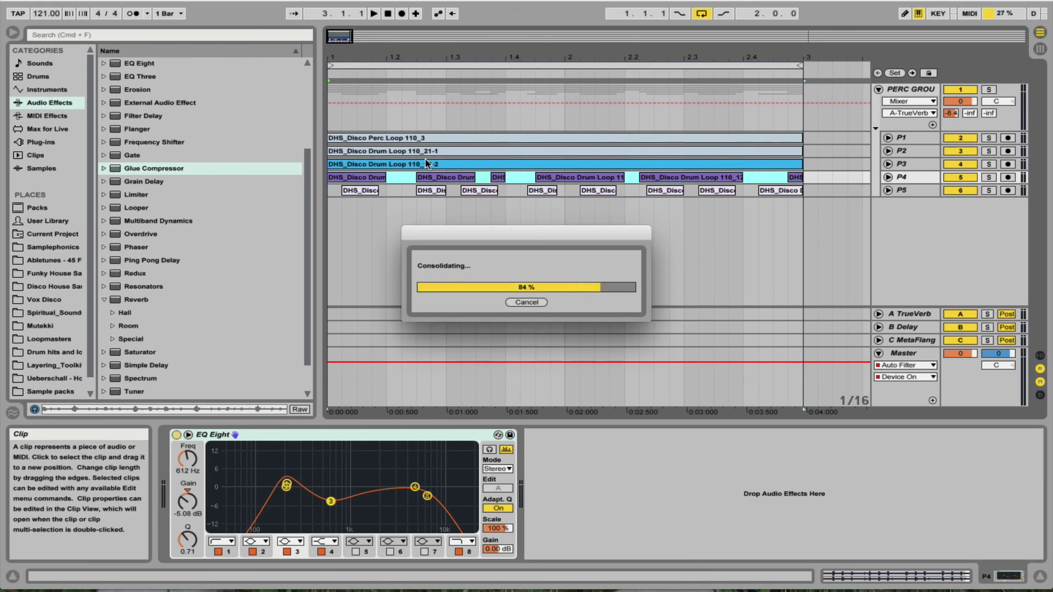
click(328, 193)
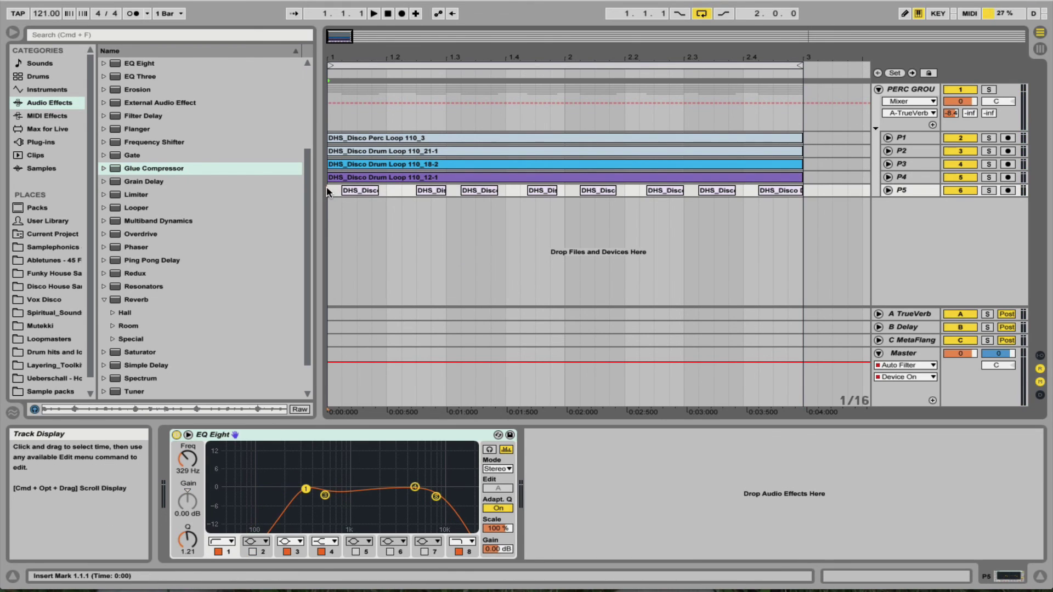
drag(327, 188, 523, 192)
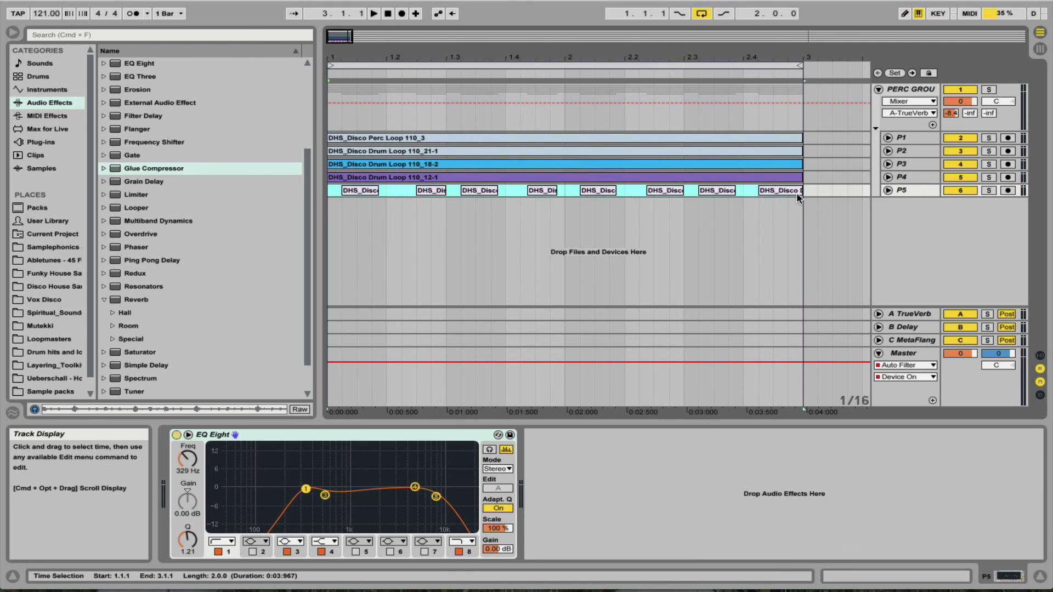
key(super+j)
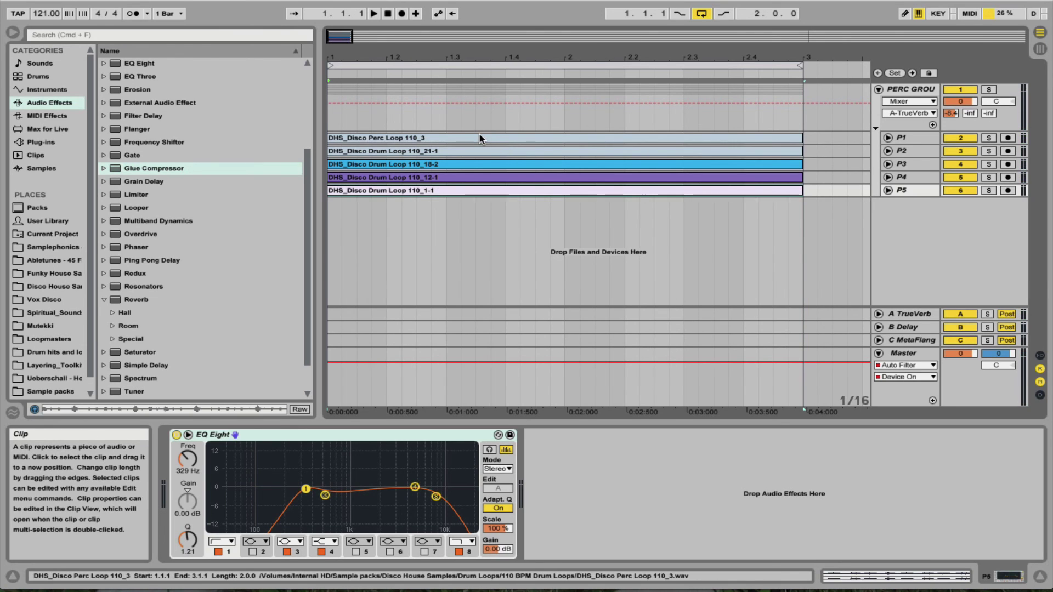
- Duplicate the folded PERC GROUP's two-bar section up to bar 9 and extend the loop to eight bars
click(879, 89)
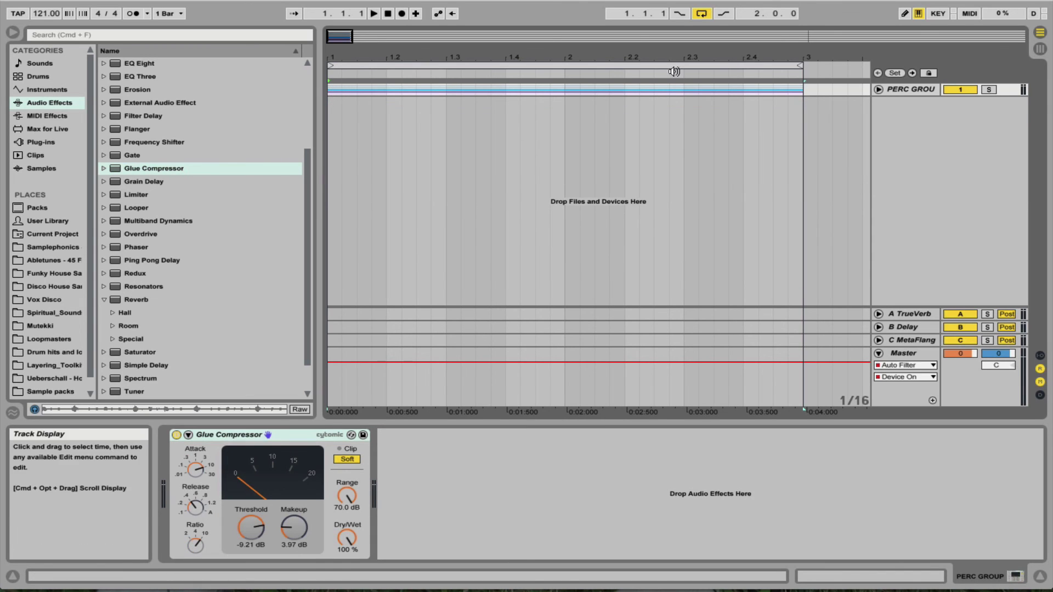
drag(703, 55, 703, 8)
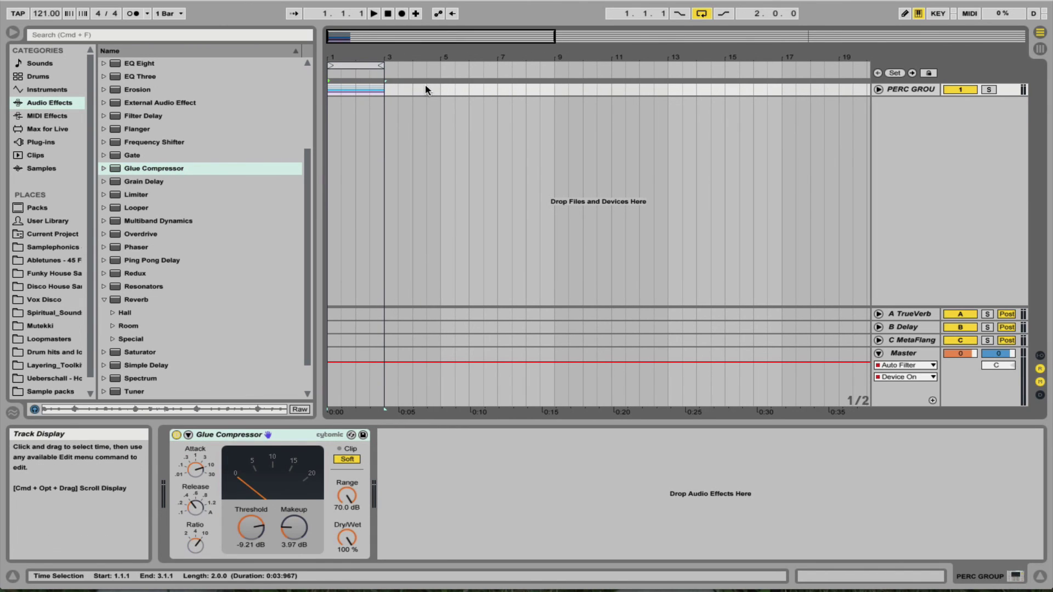
drag(330, 88, 555, 90)
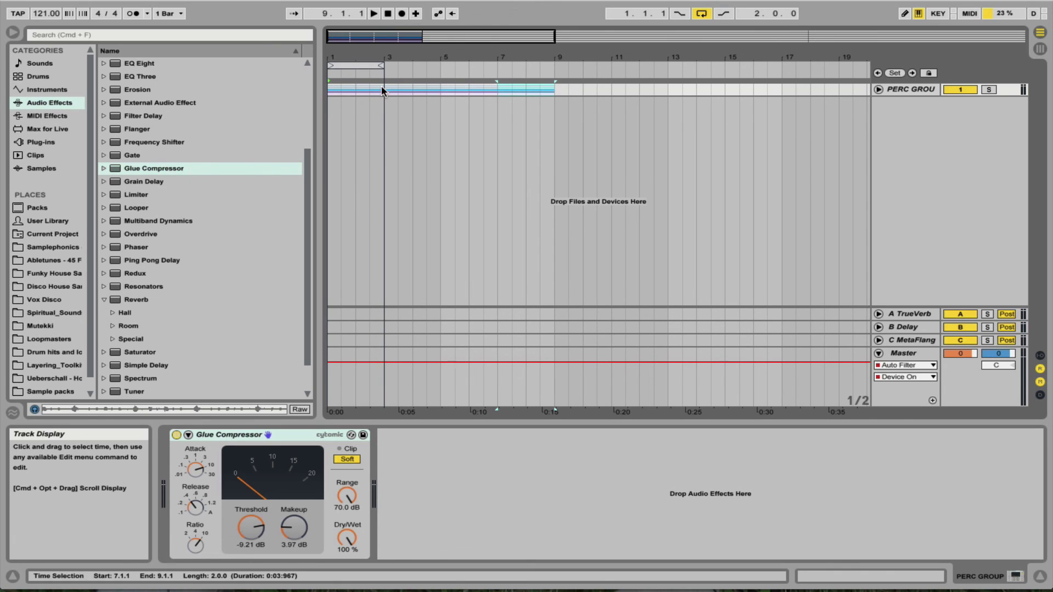
drag(407, 65, 546, 77)
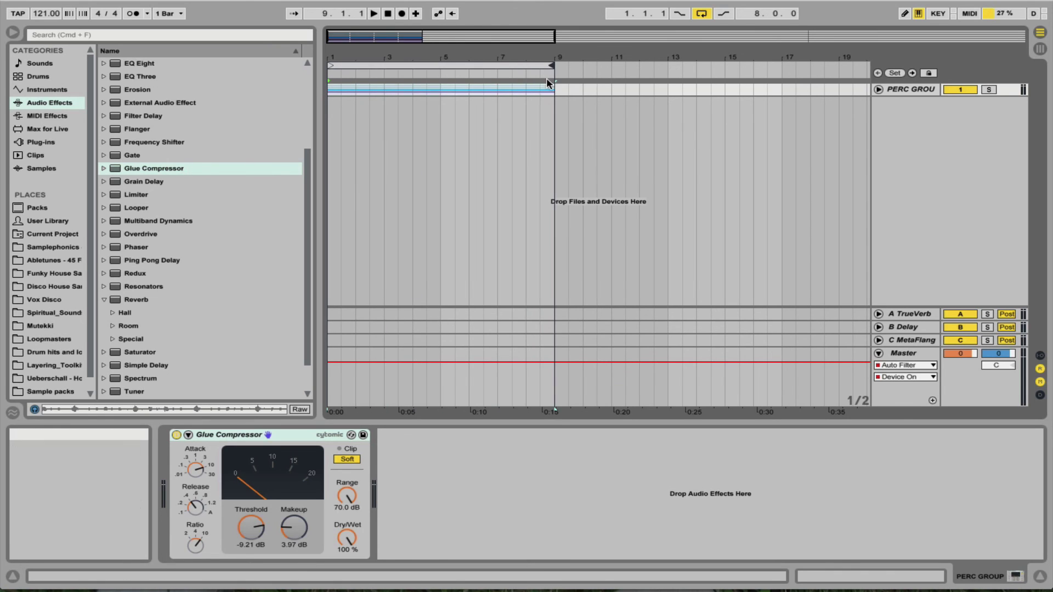
- Play the eight-bar groove and lower the Master track volume to -4.8 dB
key(space)
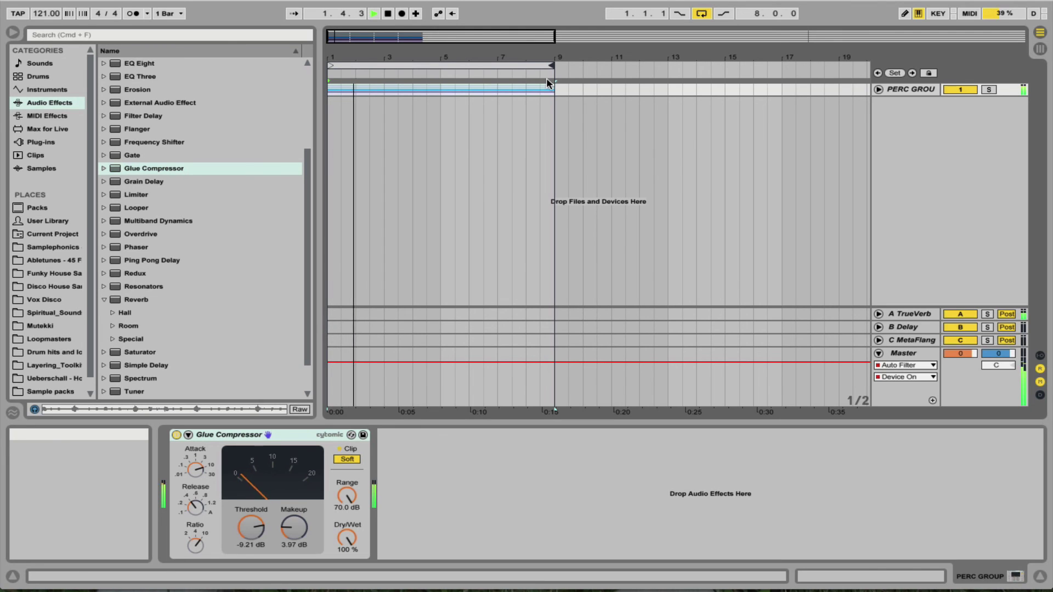
drag(956, 354, 956, 359)
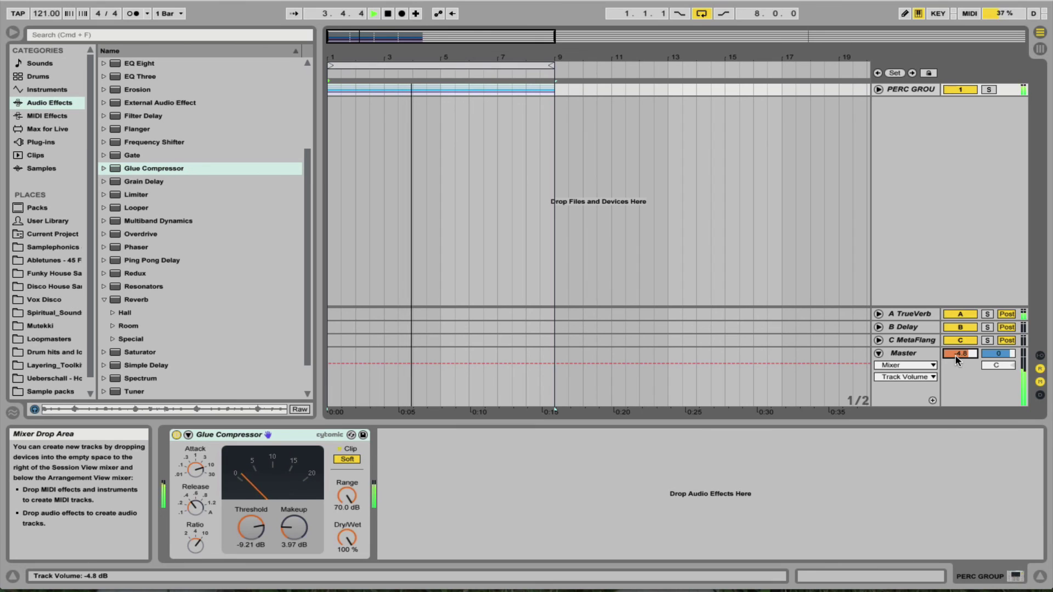
key(space)
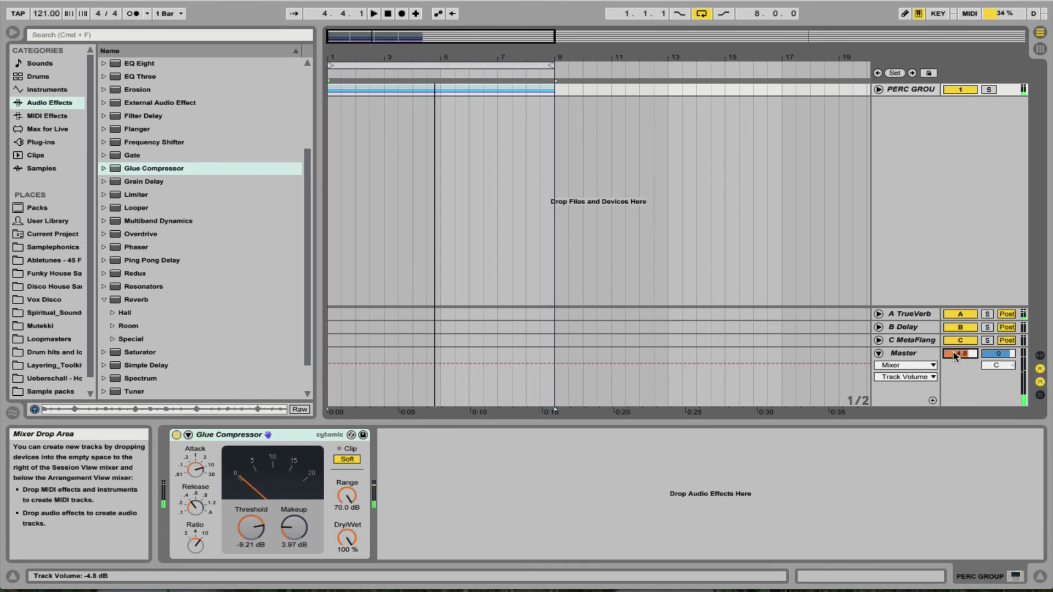